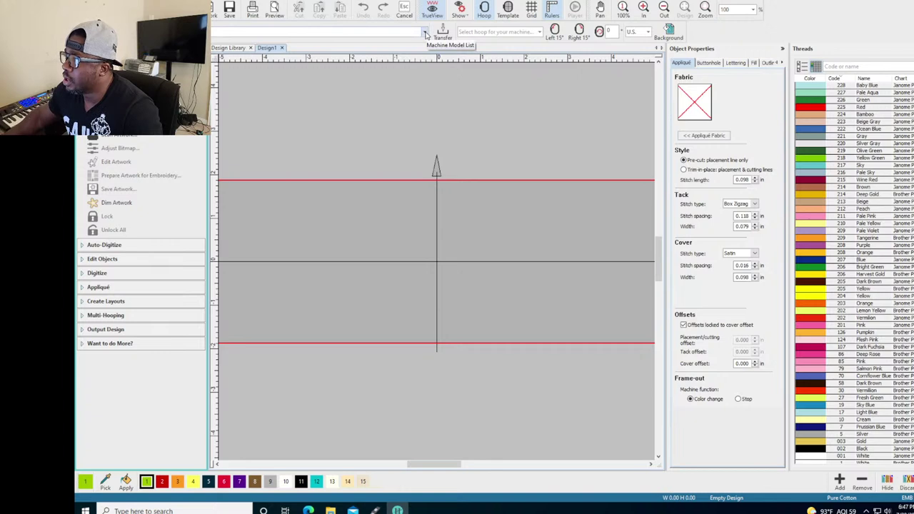
- Select the Mighty Hoop 5x5 as the hoop for the design
{"action": "left_click", "coordinate": [511, 34]}
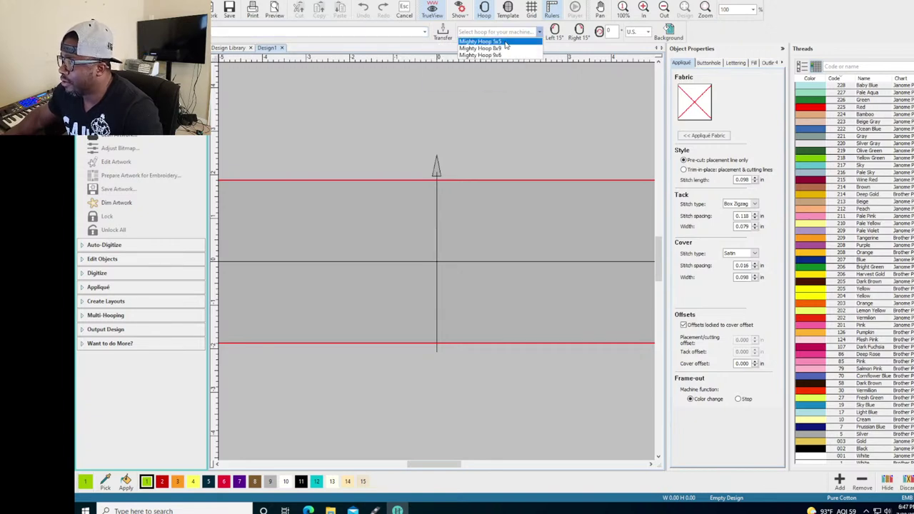
{"action": "left_click", "coordinate": [507, 41]}
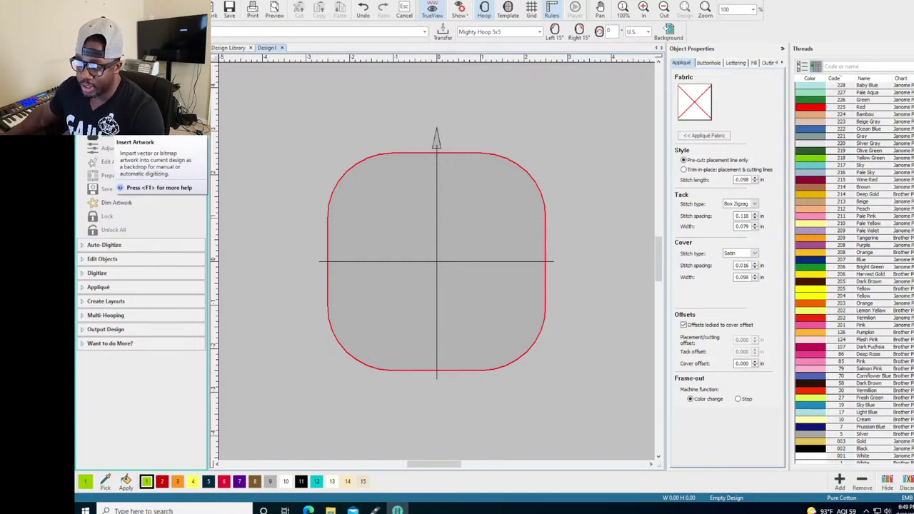
- Insert the red and orange citrus fruit Logopit image from the Downloads folder as artwork
{"action": "left_click", "coordinate": [114, 134]}
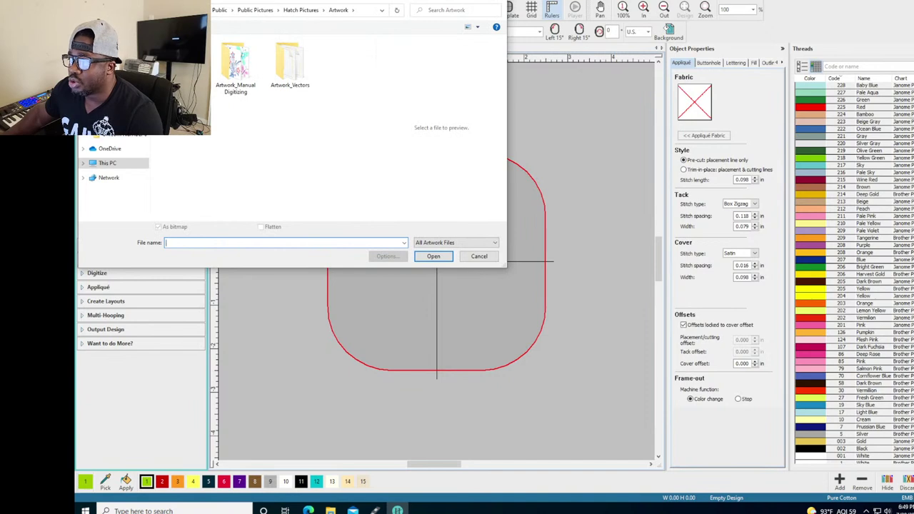
{"action": "left_click", "coordinate": [107, 78]}
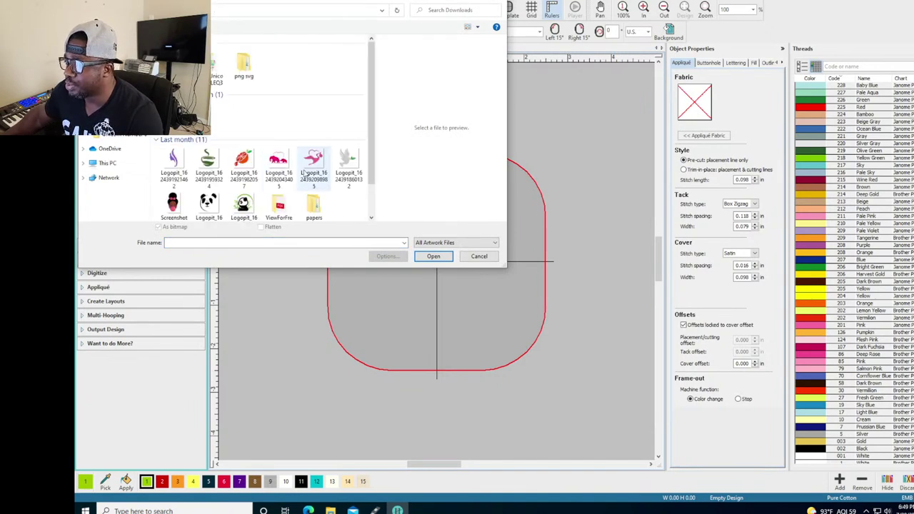
{"action": "scroll", "coordinate": [321, 178], "scroll_direction": "down", "scroll_amount": 1}
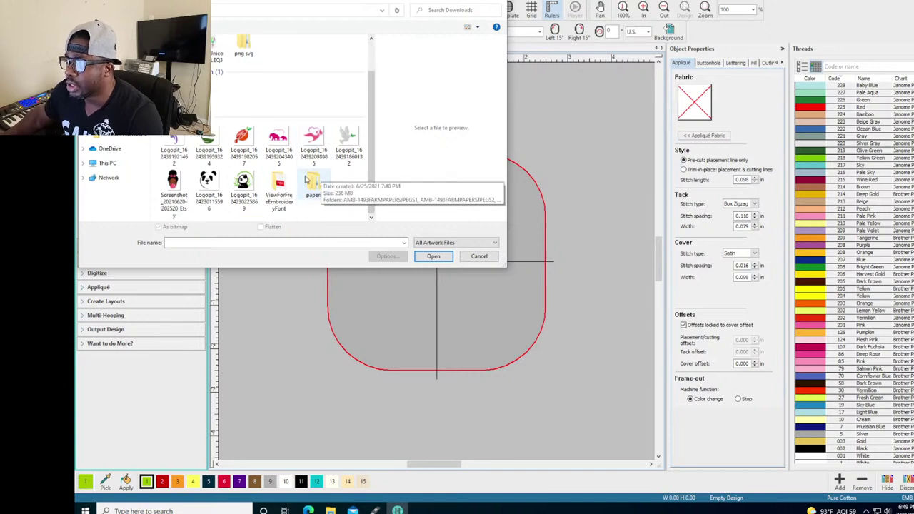
{"action": "double_click", "coordinate": [242, 142]}
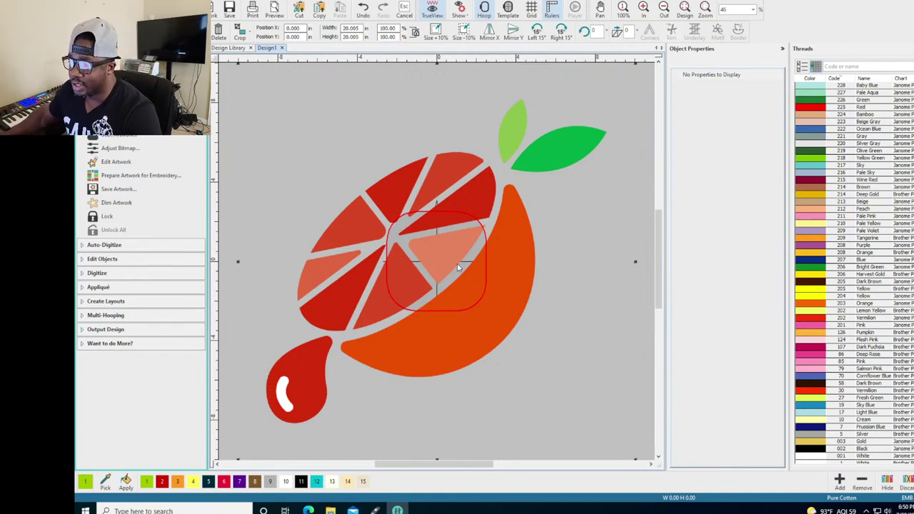
- Scale the citrus artwork down to about 4.58 in square and centre it inside the hoop
{"action": "left_click", "coordinate": [84, 248]}
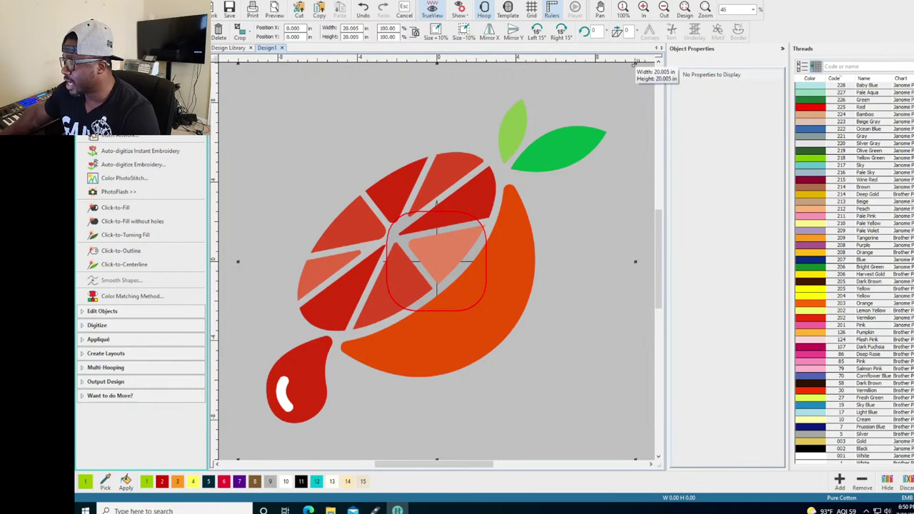
{"action": "left_click_drag", "start_coordinate": [635, 63], "coordinate": [437, 262]}
{"action": "left_click_drag", "start_coordinate": [514, 184], "coordinate": [461, 237]}
{"action": "left_click_drag", "start_coordinate": [413, 277], "coordinate": [438, 251]}
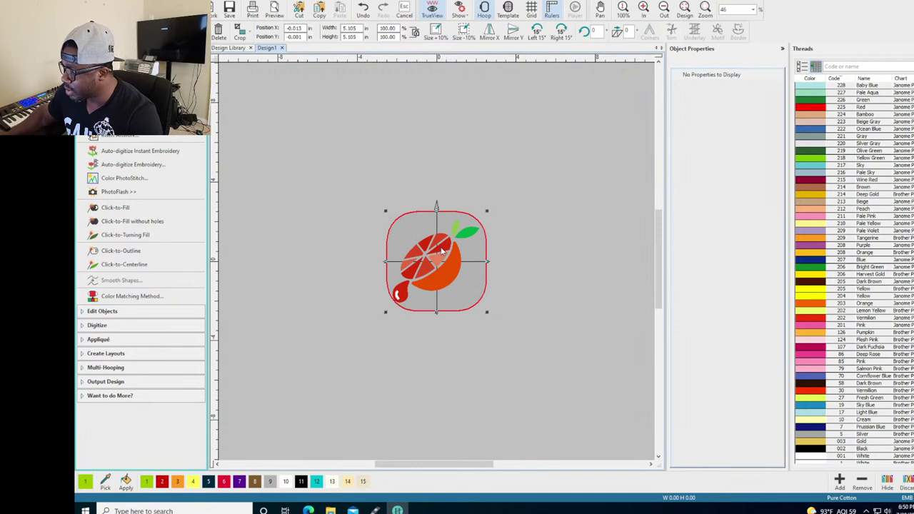
{"action": "left_click_drag", "start_coordinate": [488, 212], "coordinate": [476, 219]}
{"action": "left_click_drag", "start_coordinate": [434, 264], "coordinate": [440, 258]}
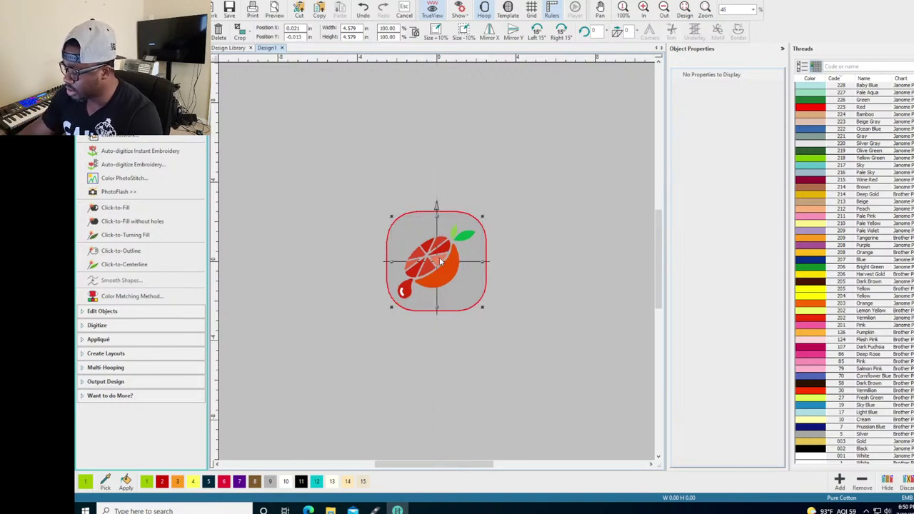
- Auto-digitize the citrus artwork as instant embroidery and show the stitch sequence as a compact object list with stitch types
{"action": "key", "text": "0"}
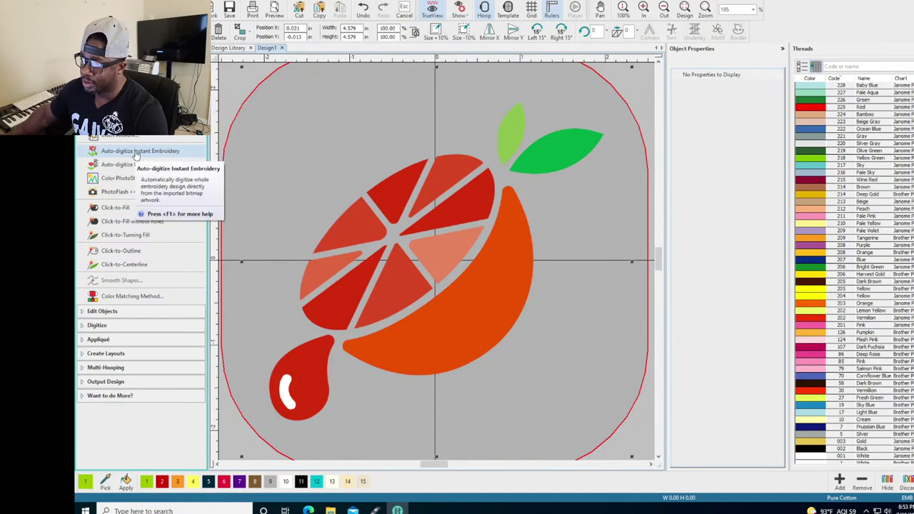
{"action": "left_click", "coordinate": [135, 152]}
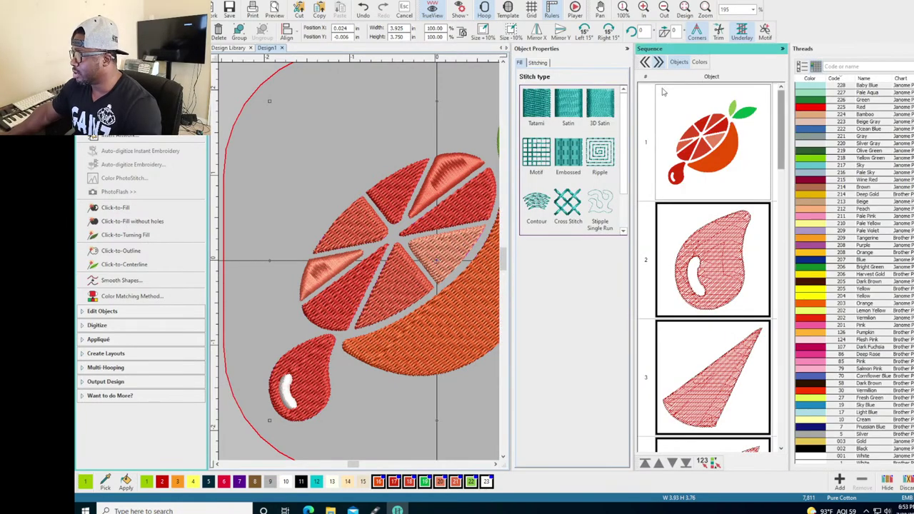
{"action": "left_click", "coordinate": [645, 63]}
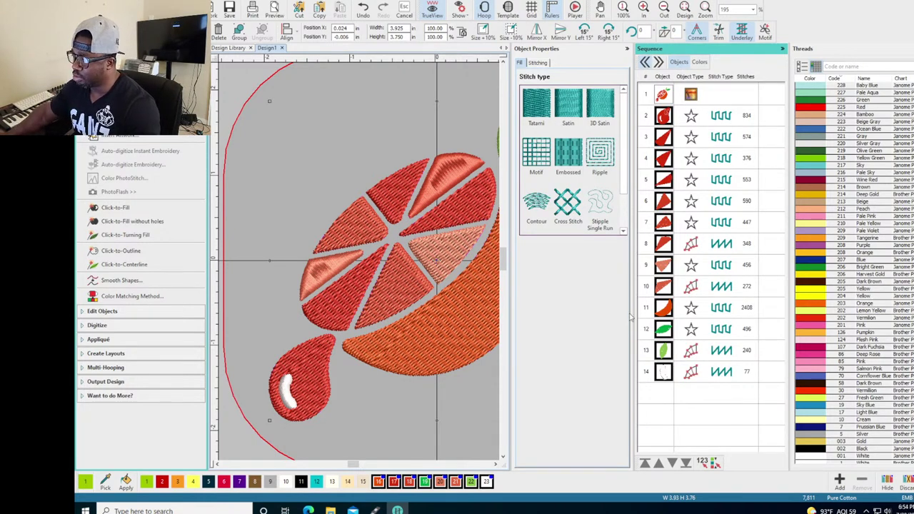
{"action": "left_click", "coordinate": [371, 141]}
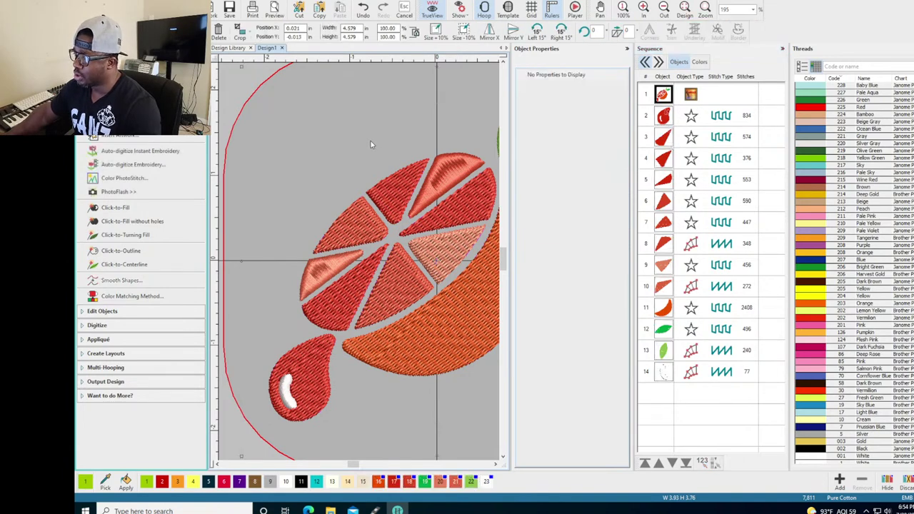
- Change the two satin-filled citrus segments, at the top and far left of the slice, to Tatami fill
{"action": "left_click", "coordinate": [446, 175]}
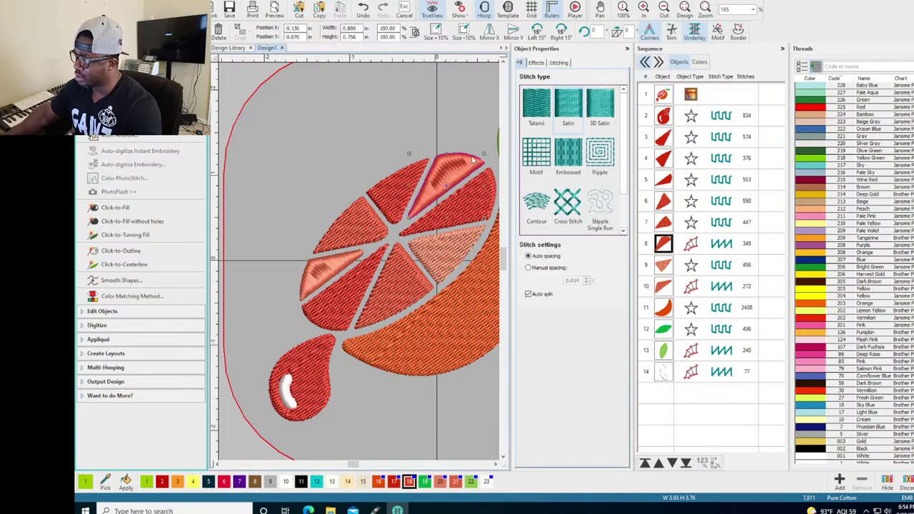
{"action": "left_click", "coordinate": [535, 107]}
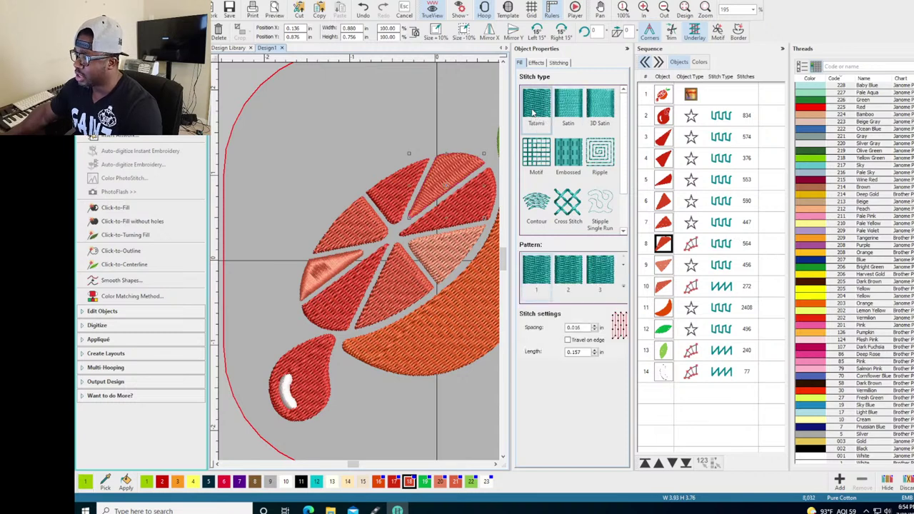
{"action": "left_click", "coordinate": [336, 266]}
{"action": "left_click", "coordinate": [534, 114]}
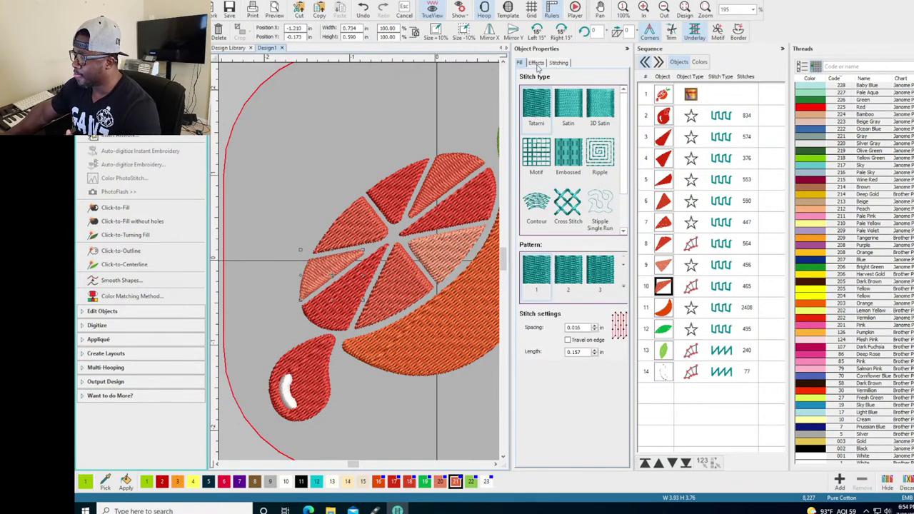
- Select the orange rind, hide the thread list, and expand the Tatami pattern gallery
{"action": "left_click", "coordinate": [624, 288]}
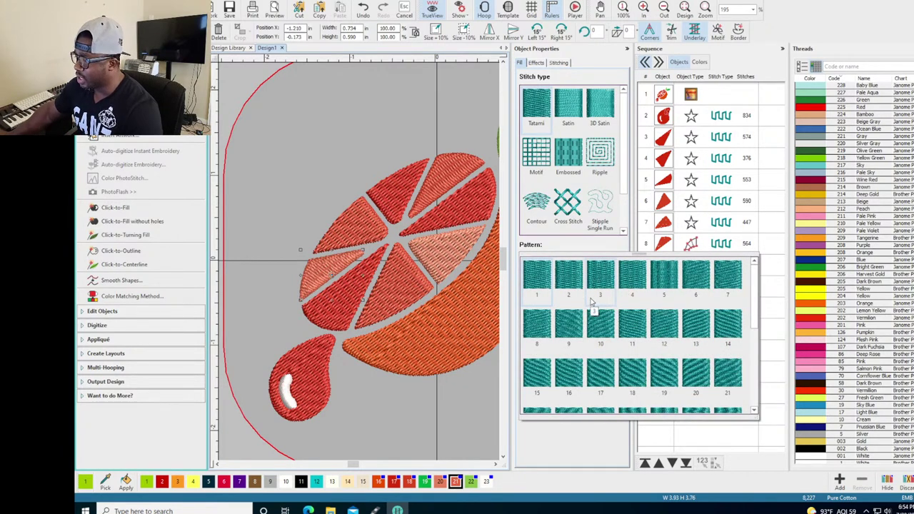
{"action": "left_click", "coordinate": [470, 307]}
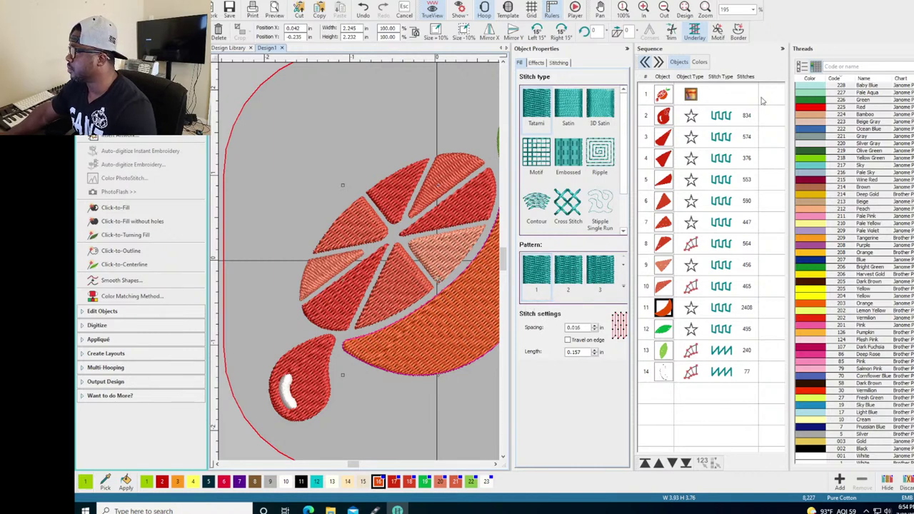
{"action": "left_click", "coordinate": [812, 395]}
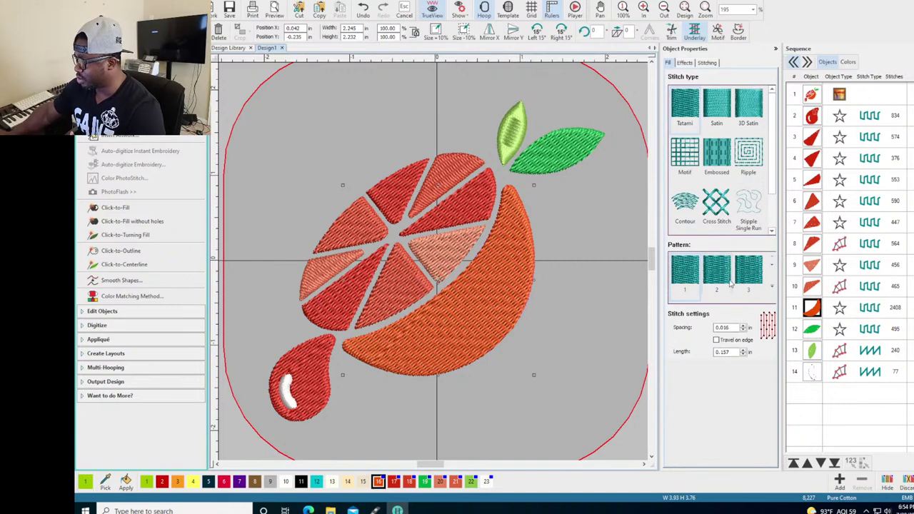
{"action": "left_click", "coordinate": [772, 284]}
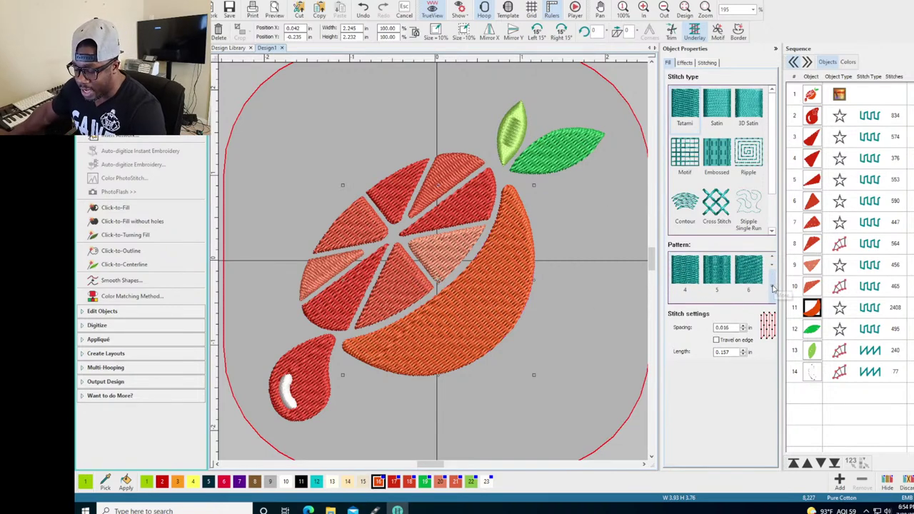
{"action": "left_click", "coordinate": [772, 290]}
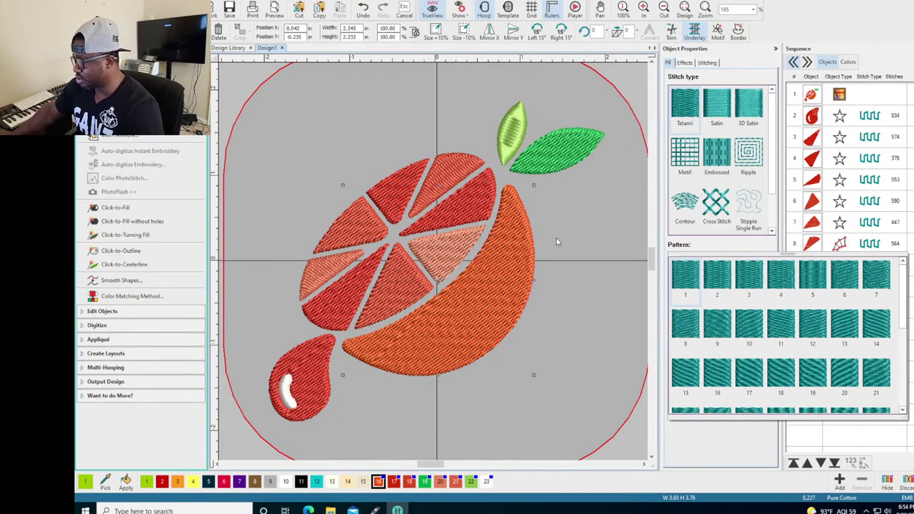
- Try Tatami patterns 17, 18 and 16 on the orange rind
{"action": "left_click", "coordinate": [745, 377]}
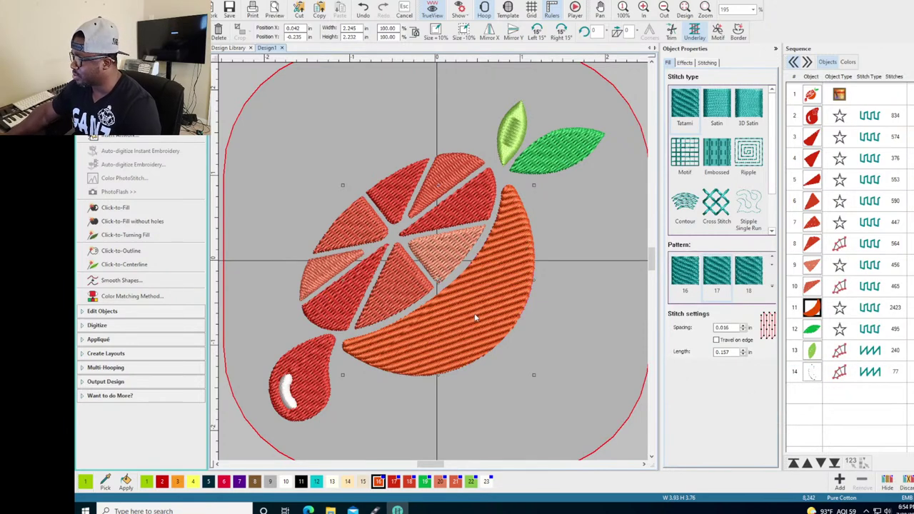
{"action": "left_click", "coordinate": [746, 282]}
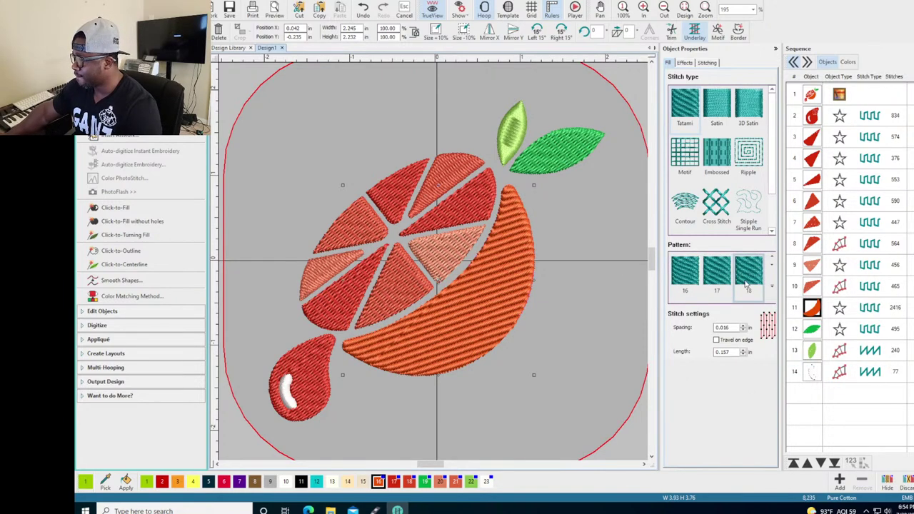
{"action": "left_click", "coordinate": [684, 280]}
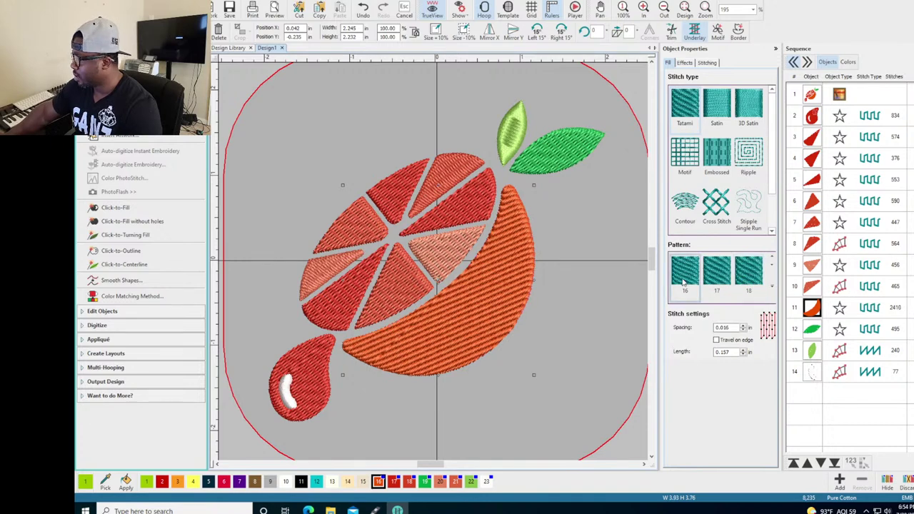
- Compare Tatami patterns 31 and 33 on the orange rind
{"action": "left_click", "coordinate": [773, 288]}
{"action": "scroll", "coordinate": [798, 373], "scroll_direction": "down", "scroll_amount": 1}
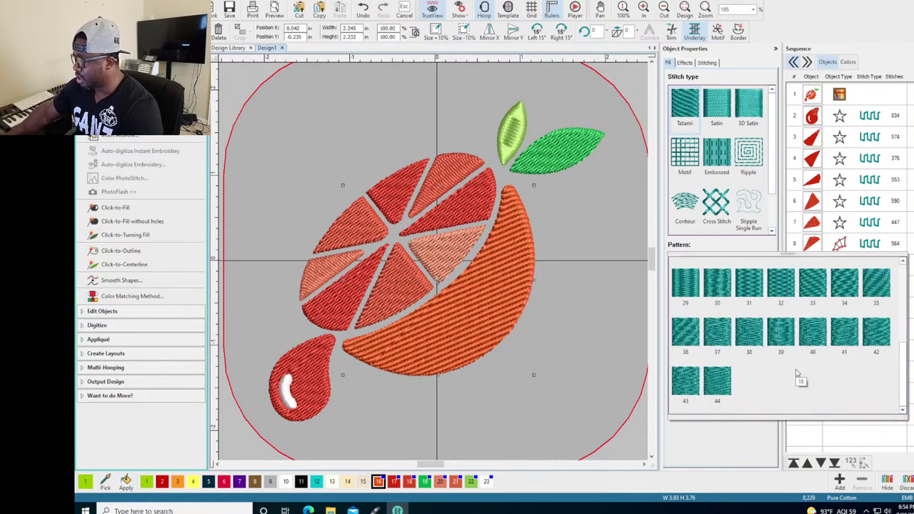
{"action": "left_click", "coordinate": [749, 285]}
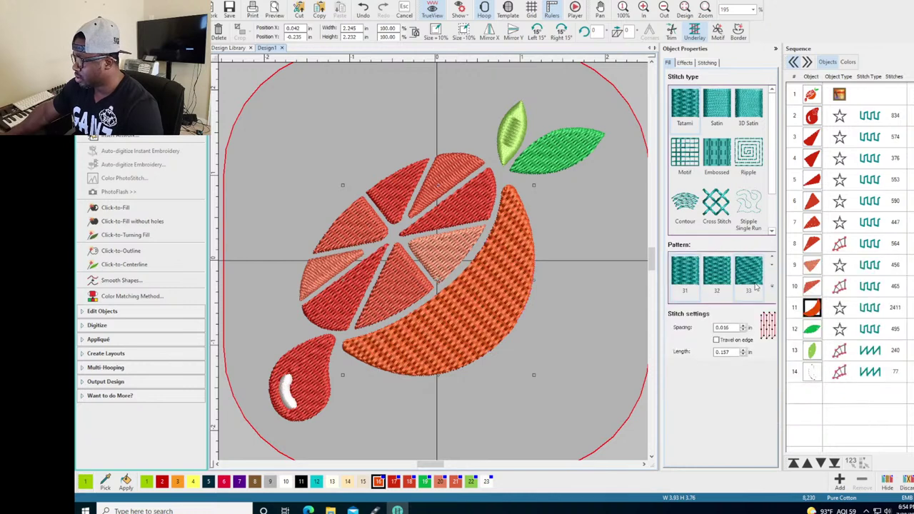
{"action": "left_click", "coordinate": [751, 277]}
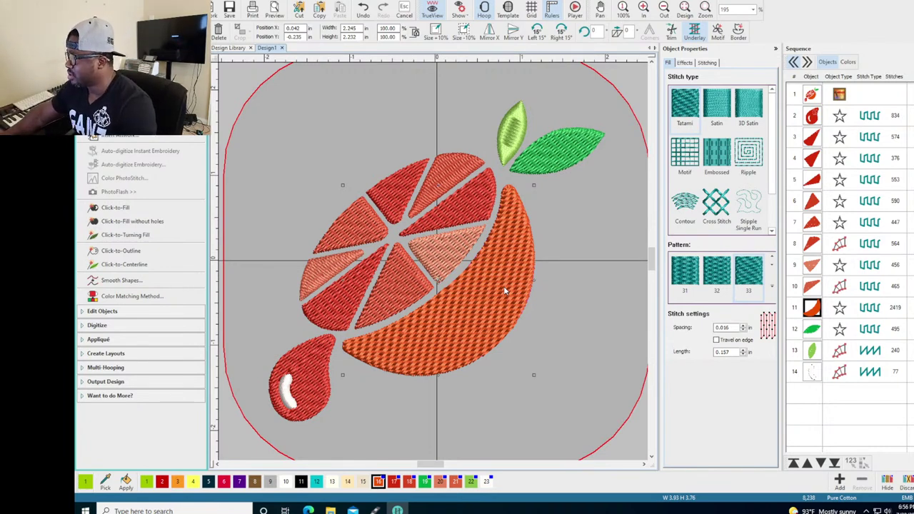
{"action": "left_click", "coordinate": [690, 277]}
{"action": "left_click", "coordinate": [693, 280]}
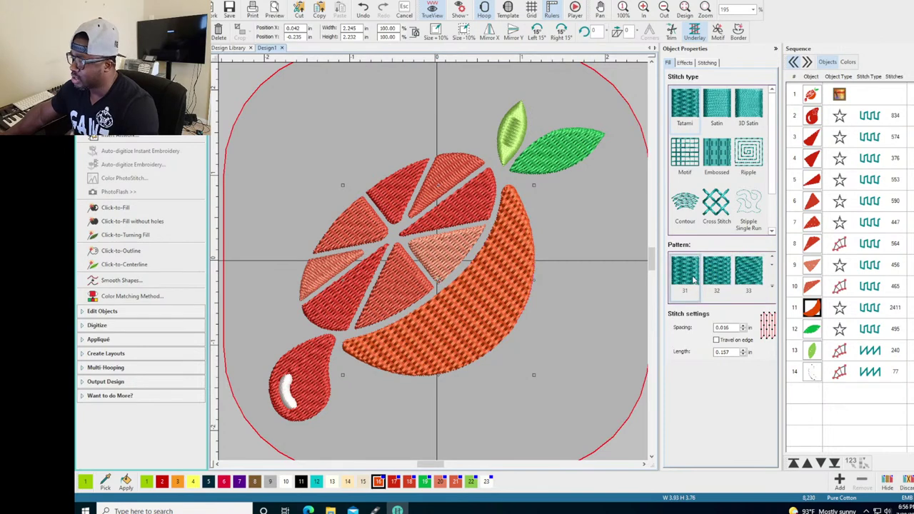
- Try Tatami patterns 16, 44 and 43 on the orange rind
{"action": "left_click", "coordinate": [771, 286]}
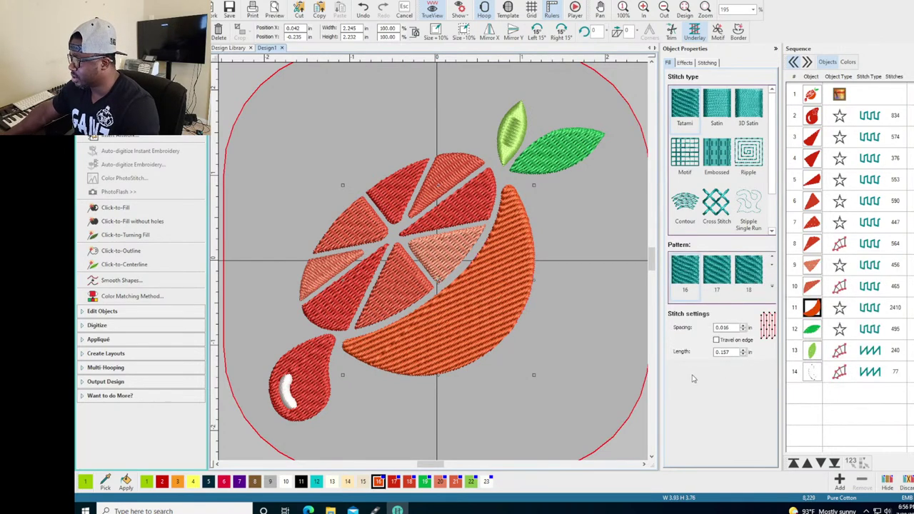
{"action": "scroll", "coordinate": [718, 280], "scroll_direction": "down", "scroll_amount": 5}
{"action": "left_click", "coordinate": [723, 282]}
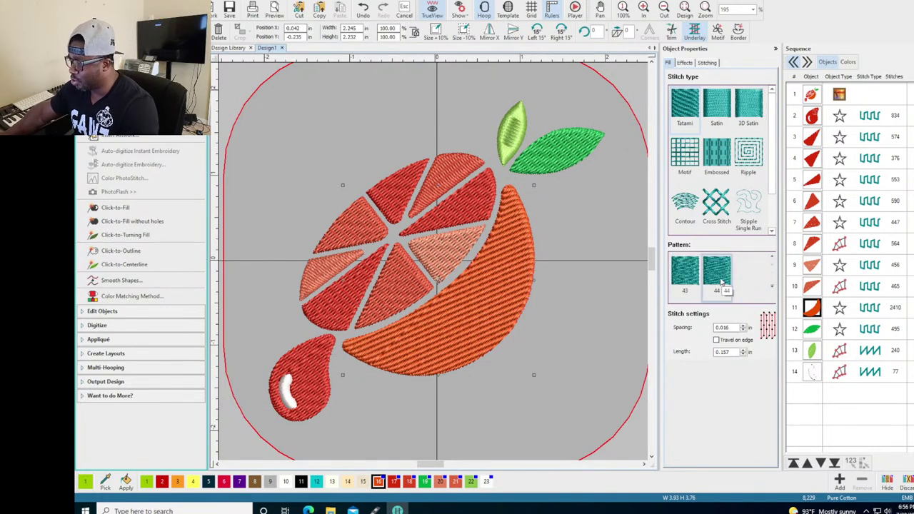
{"action": "left_click", "coordinate": [693, 281]}
- Try Tatami patterns 36, 35 and 34 on the orange rind
{"action": "scroll", "coordinate": [693, 280], "scroll_direction": "up", "scroll_amount": 3}
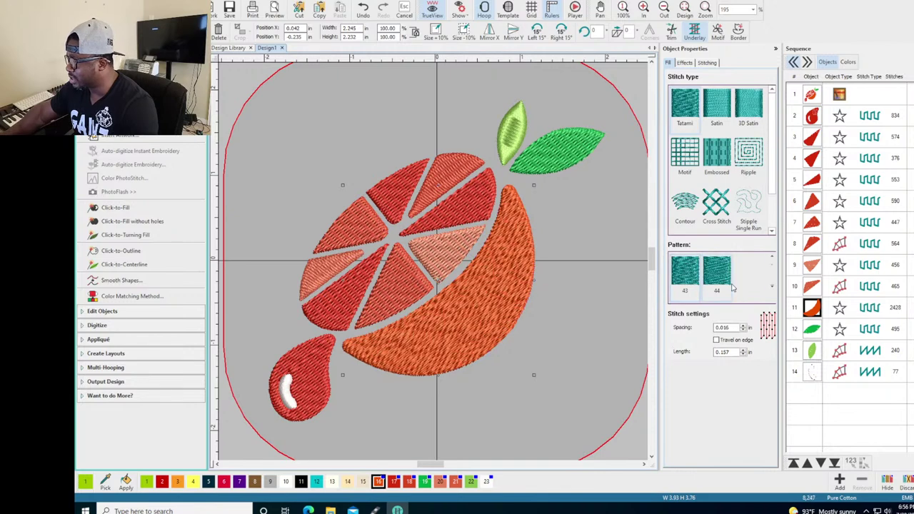
{"action": "left_click", "coordinate": [748, 282]}
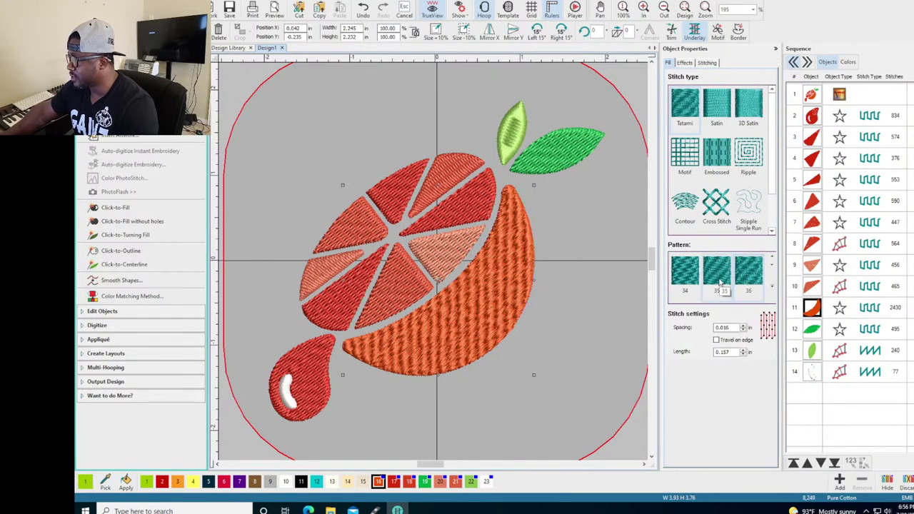
{"action": "left_click", "coordinate": [717, 282]}
{"action": "left_click", "coordinate": [687, 277]}
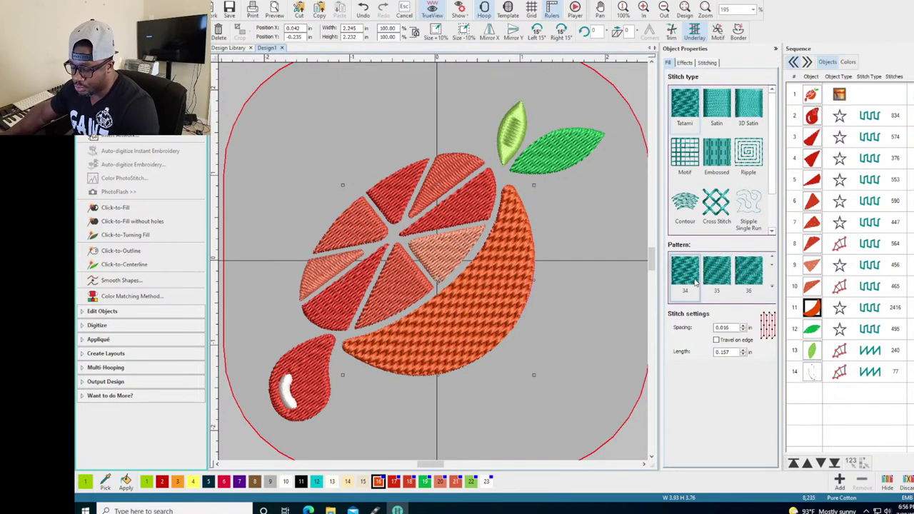
- Set the orange rind's Tatami fill to pattern 29
{"action": "scroll", "coordinate": [737, 285], "scroll_direction": "up", "scroll_amount": 2}
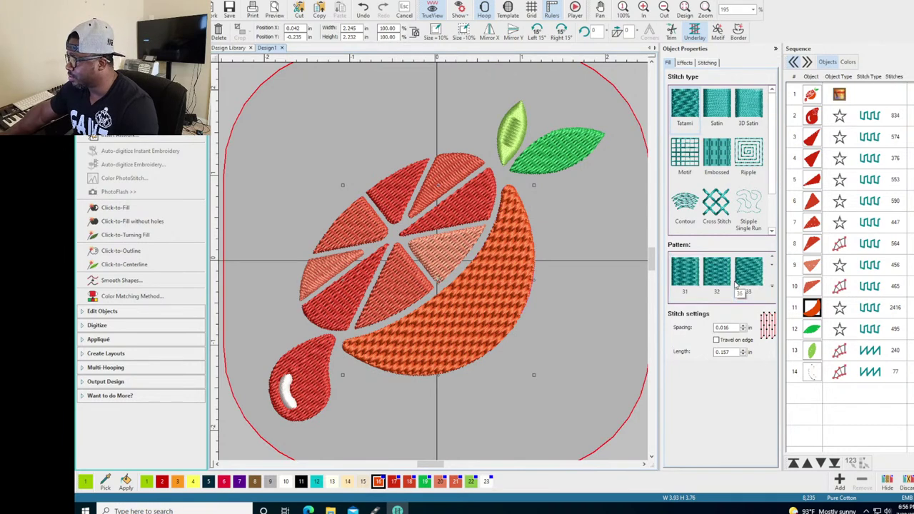
{"action": "left_click", "coordinate": [726, 280]}
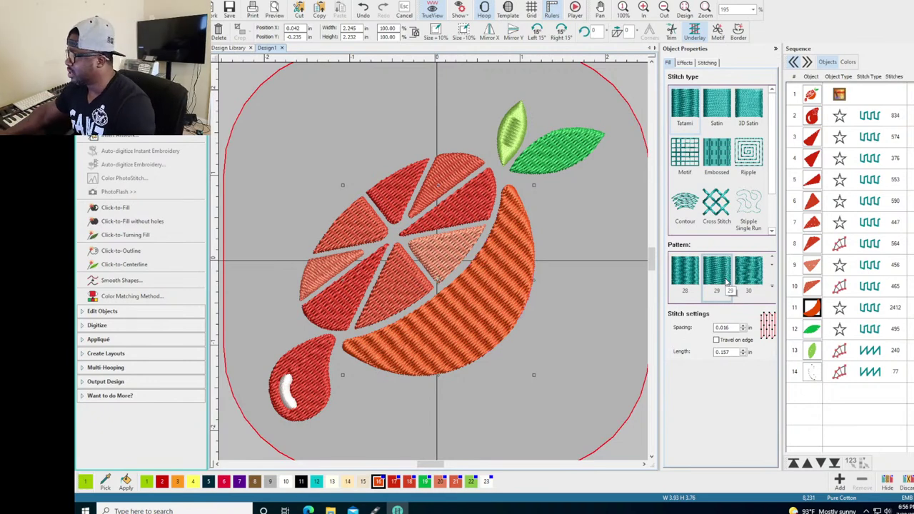
- Set the orange rind's Tatami fill to pattern 1
{"action": "scroll", "coordinate": [727, 283], "scroll_direction": "up", "scroll_amount": 1}
{"action": "left_click", "coordinate": [719, 281]}
{"action": "scroll", "coordinate": [719, 281], "scroll_direction": "up", "scroll_amount": 2}
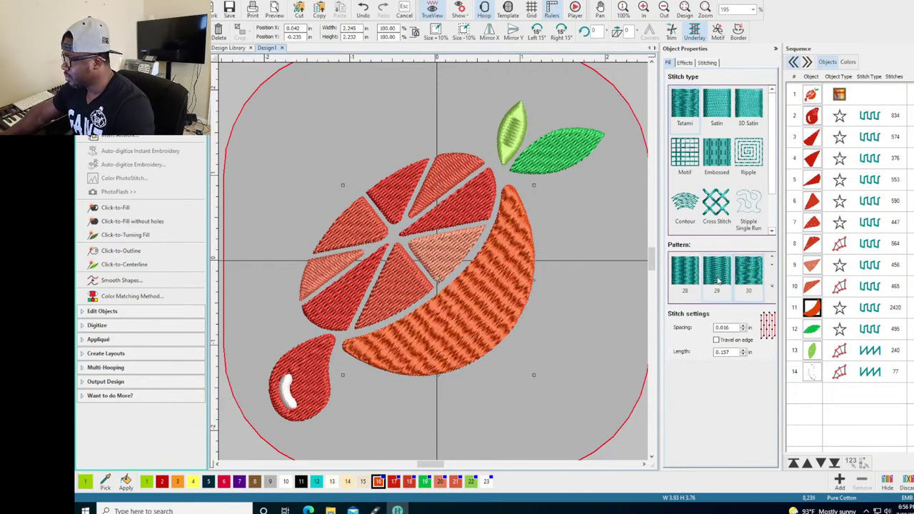
{"action": "left_click", "coordinate": [718, 281]}
{"action": "scroll", "coordinate": [719, 281], "scroll_direction": "up", "scroll_amount": 6}
{"action": "left_click", "coordinate": [687, 277]}
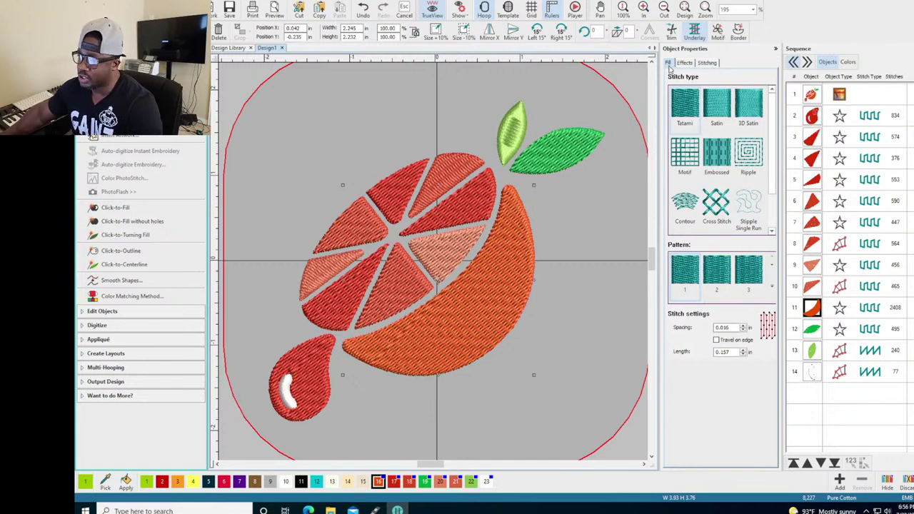
- Disable the orange rind's second underlay and set its first underlay type to Double Tatami
{"action": "left_click", "coordinate": [708, 65]}
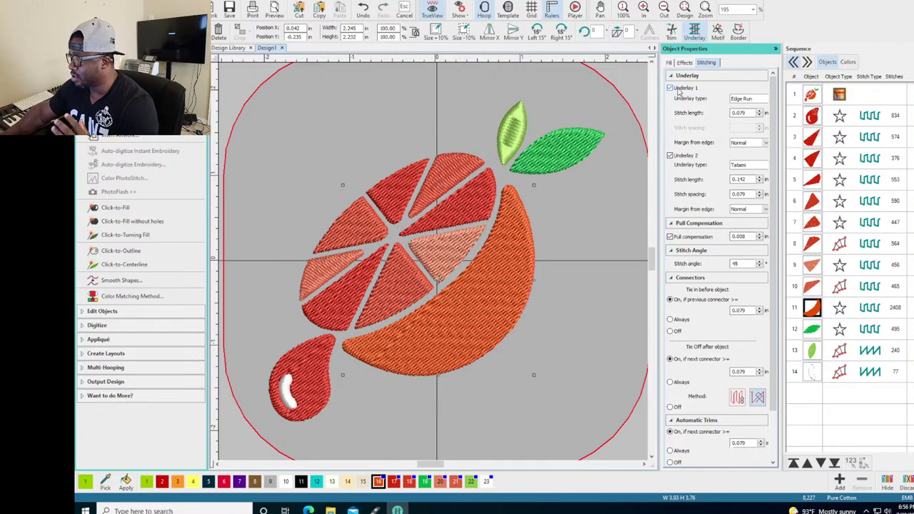
{"action": "left_click", "coordinate": [671, 155]}
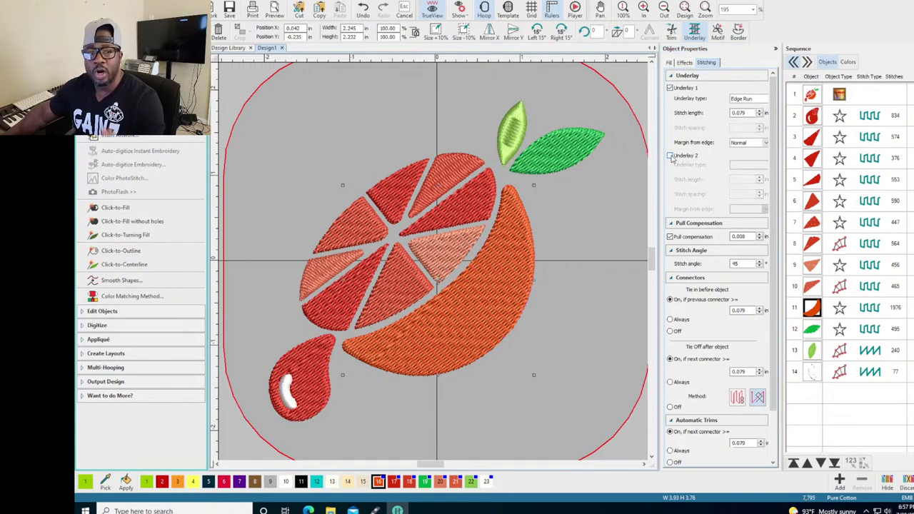
{"action": "left_click", "coordinate": [747, 100]}
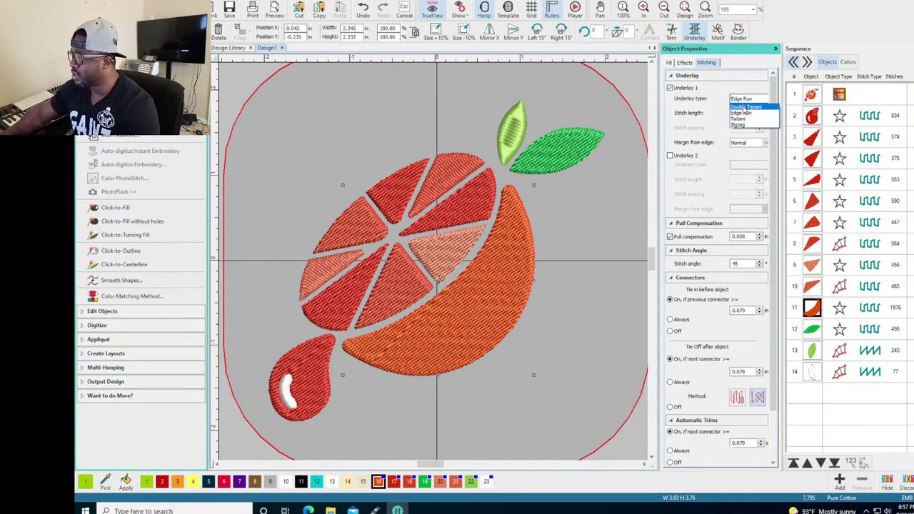
{"action": "left_click", "coordinate": [744, 107]}
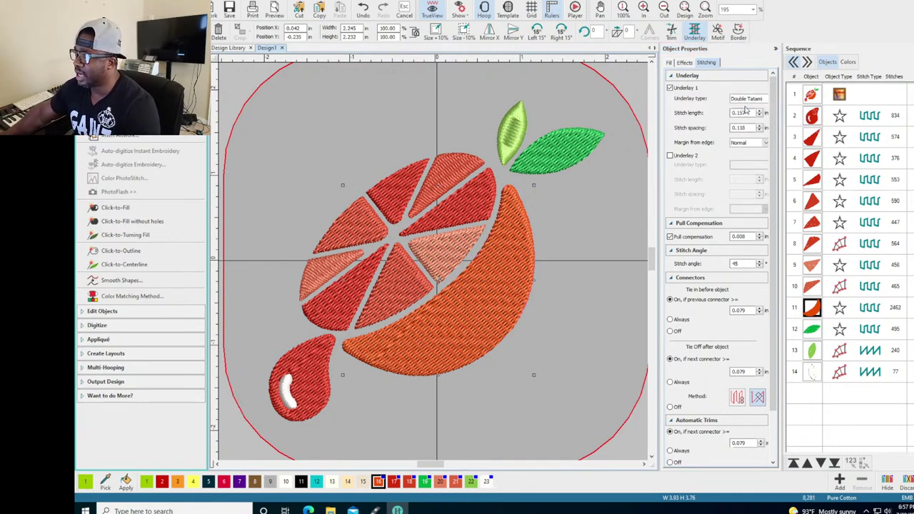
- Turn off TrueView and examine the orange rind's underlay stitches up close
{"action": "left_click", "coordinate": [433, 11]}
{"action": "scroll", "coordinate": [434, 265], "scroll_direction": "up", "scroll_amount": 4}
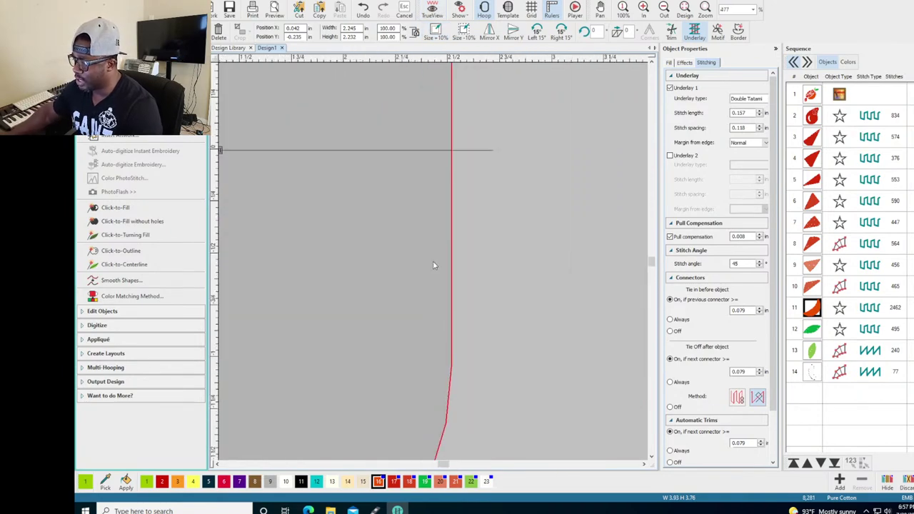
{"action": "left_click_drag", "start_coordinate": [444, 465], "coordinate": [431, 465]}
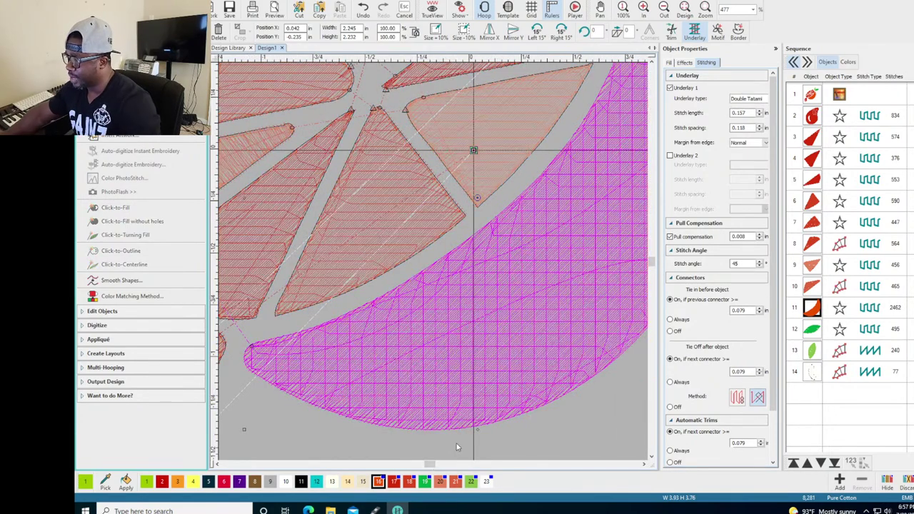
{"action": "scroll", "coordinate": [508, 364], "scroll_direction": "up", "scroll_amount": 1}
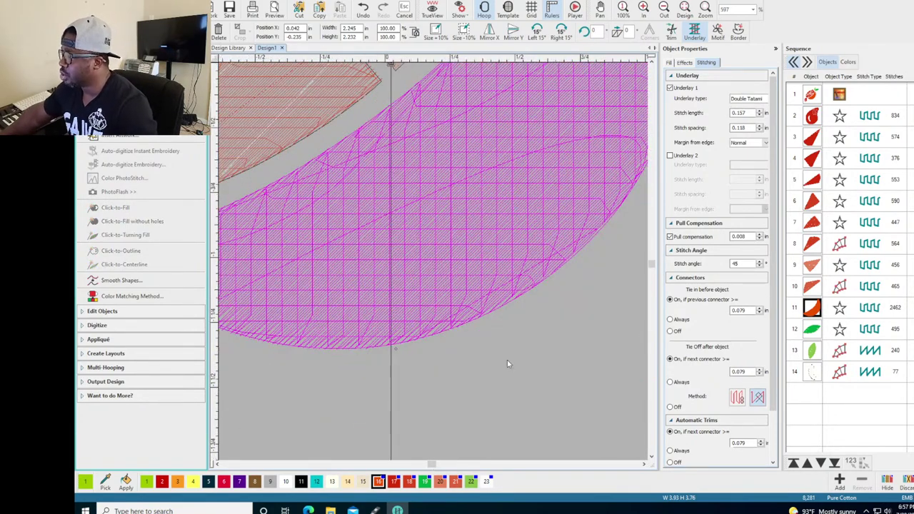
{"action": "scroll", "coordinate": [652, 265], "scroll_direction": "up", "scroll_amount": 4}
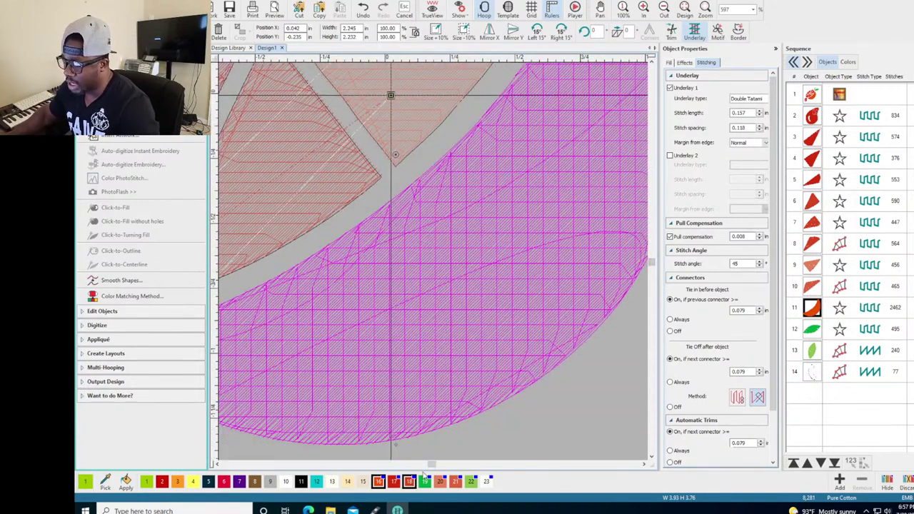
{"action": "left_click_drag", "start_coordinate": [433, 466], "coordinate": [431, 465]}
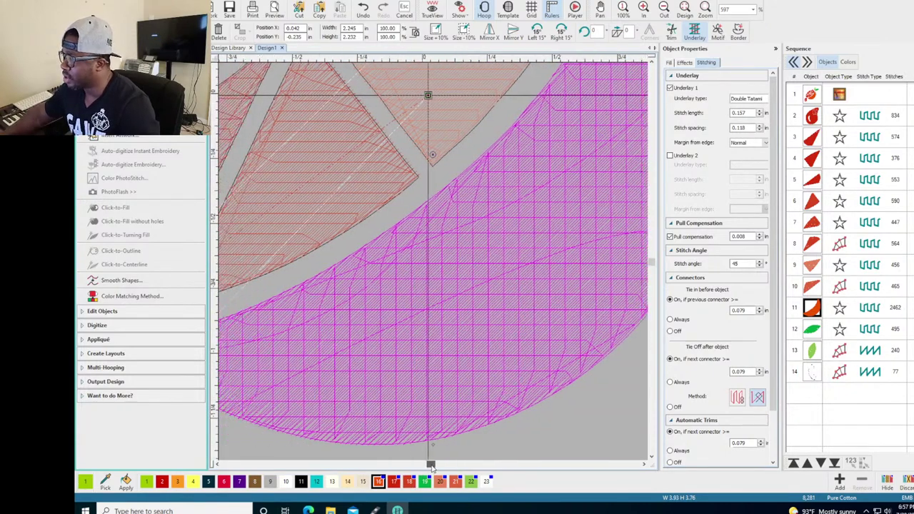
- Try Edge Run and Tatami as the orange rind's first underlay type
{"action": "left_click", "coordinate": [750, 99]}
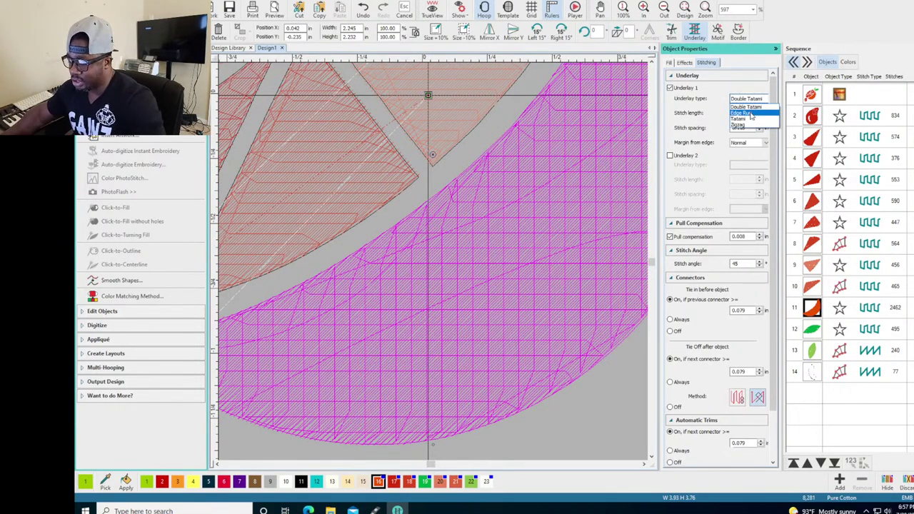
{"action": "left_click", "coordinate": [746, 113]}
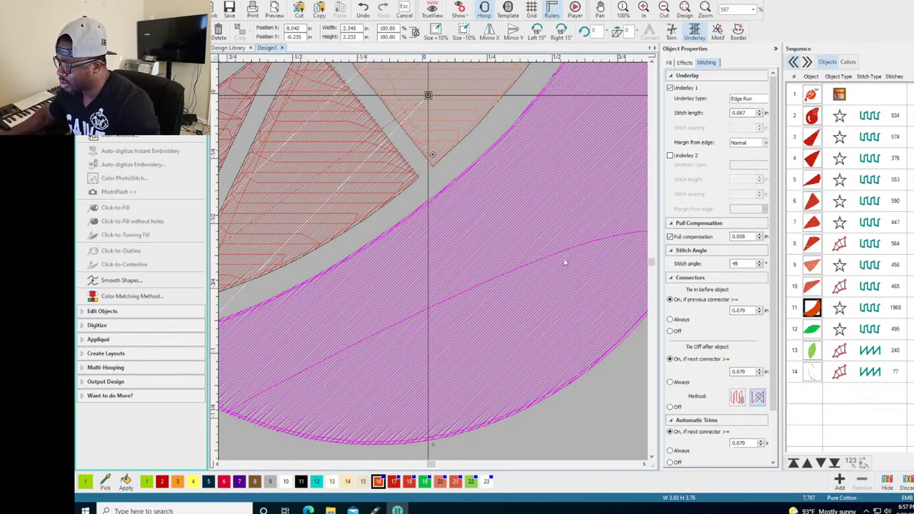
{"action": "left_click_drag", "start_coordinate": [431, 465], "coordinate": [435, 465]}
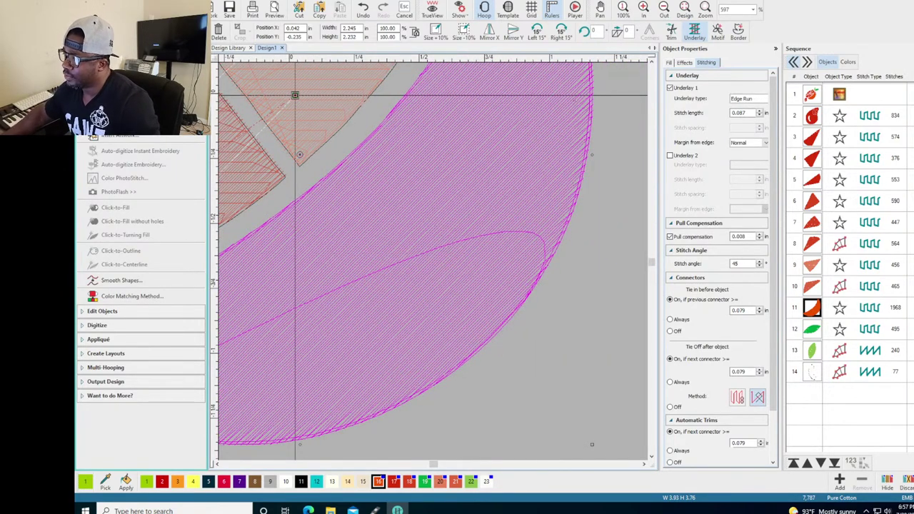
{"action": "left_click", "coordinate": [755, 100]}
{"action": "left_click", "coordinate": [746, 120]}
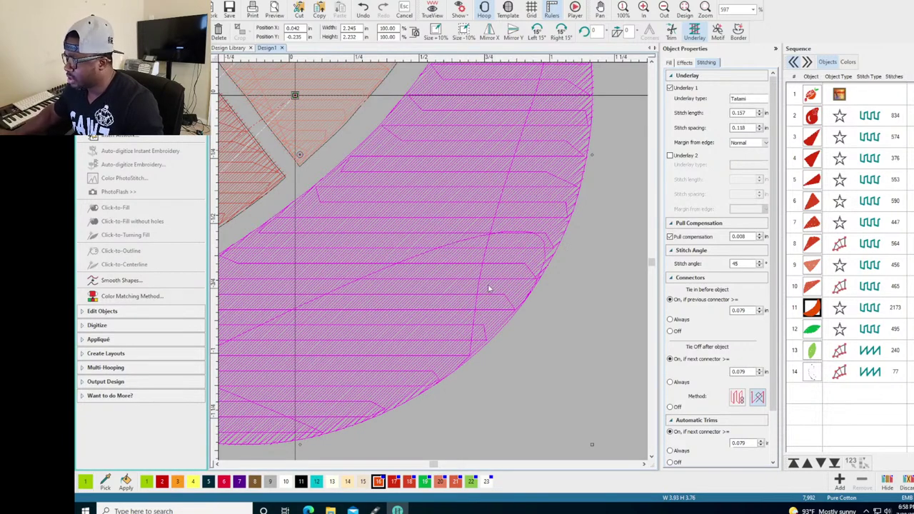
- Set the orange rind's first underlay to Zigzag and re-enable its second underlay
{"action": "left_click", "coordinate": [750, 99]}
{"action": "left_click", "coordinate": [742, 126]}
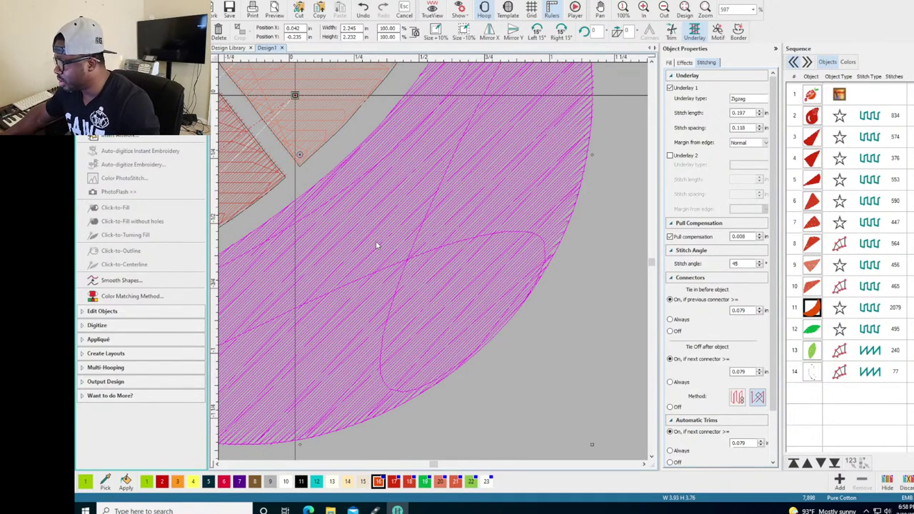
{"action": "left_click", "coordinate": [670, 155]}
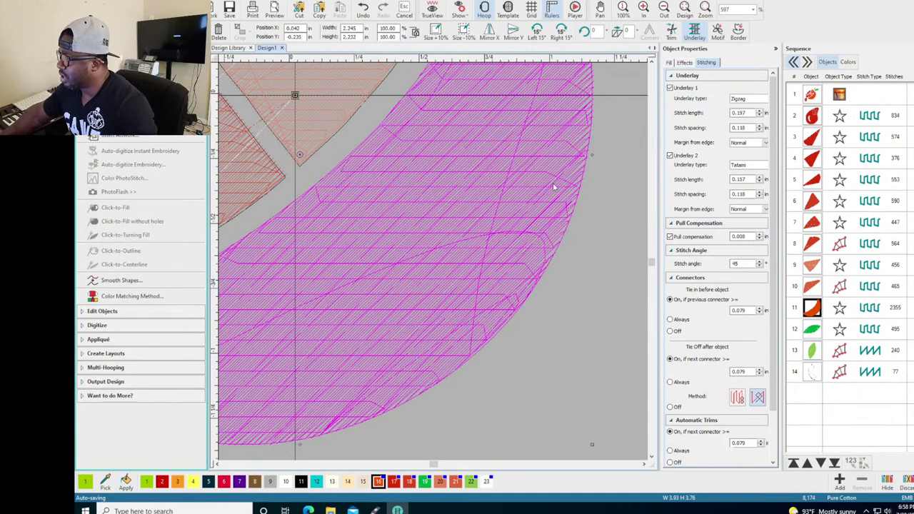
- Try a pull compensation of 0.058 in on the orange rind and restore it to 0.008 in
{"action": "left_click", "coordinate": [669, 64]}
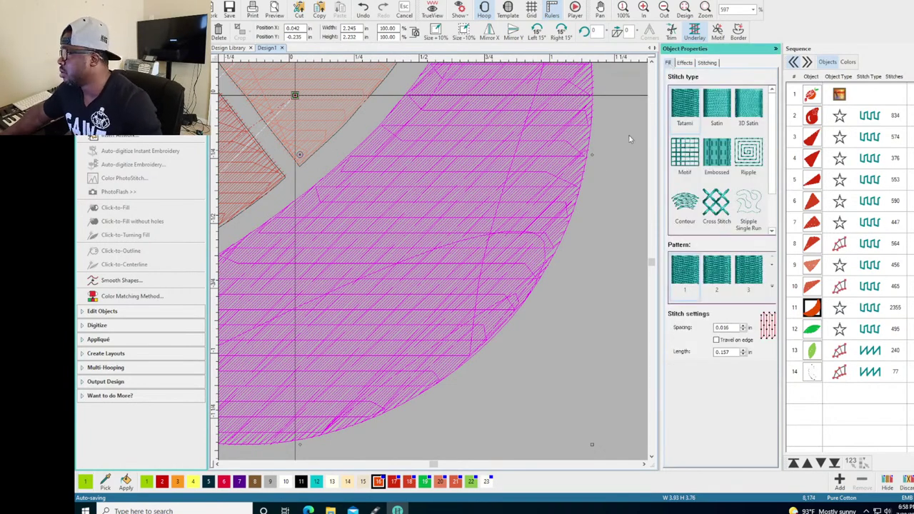
{"action": "left_click", "coordinate": [708, 63]}
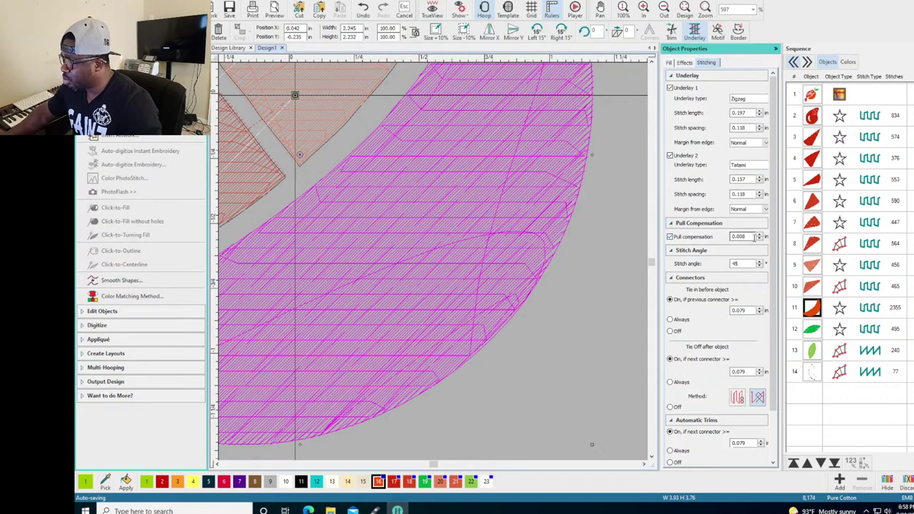
{"action": "left_click", "coordinate": [760, 234]}
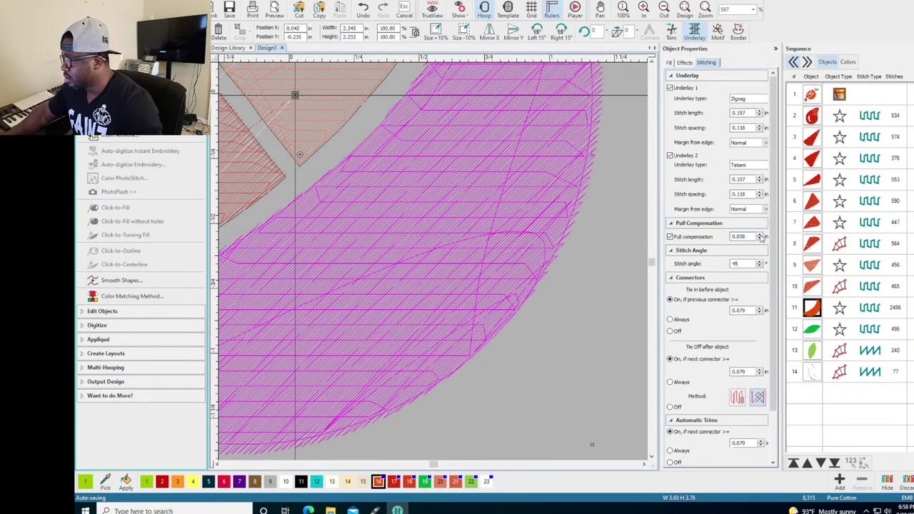
{"action": "left_click", "coordinate": [761, 240]}
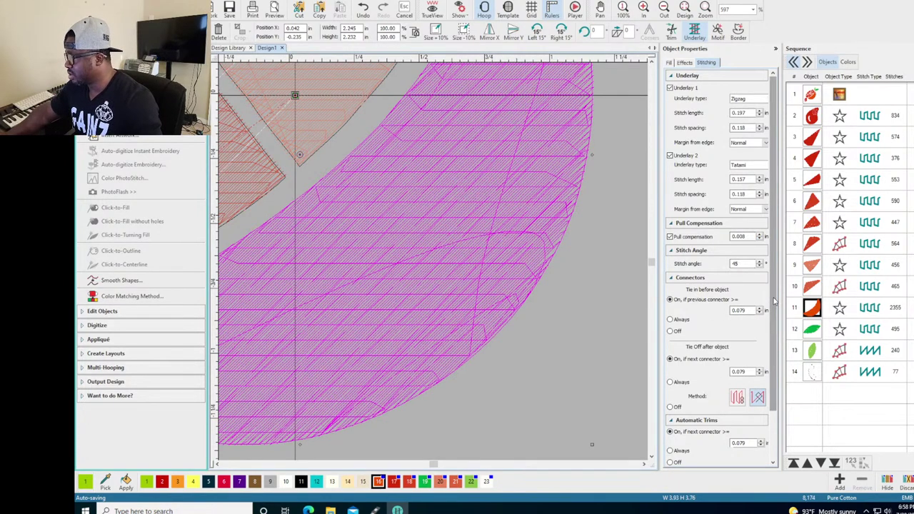
{"action": "scroll", "coordinate": [773, 301], "scroll_direction": "down", "scroll_amount": 3}
{"action": "scroll", "coordinate": [773, 301], "scroll_direction": "up", "scroll_amount": 3}
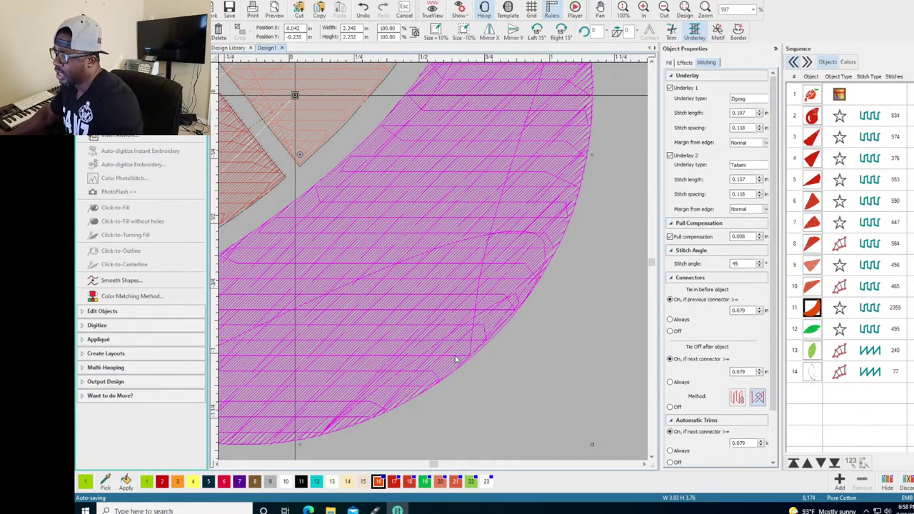
- Turn TrueView back on and delete all the stitched color groups, keeping only the source artwork
{"action": "key", "text": "0"}
{"action": "left_click", "coordinate": [433, 12]}
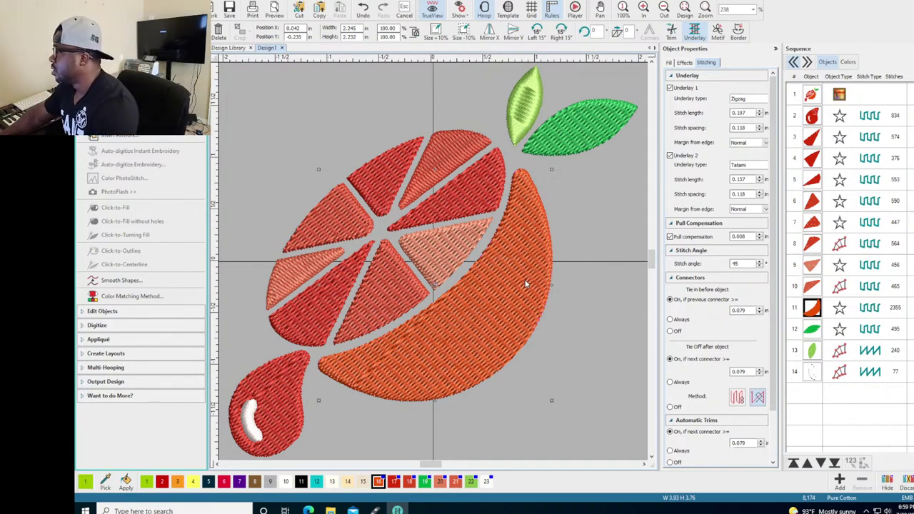
{"action": "left_click", "coordinate": [849, 62]}
{"action": "left_click", "coordinate": [826, 143]}
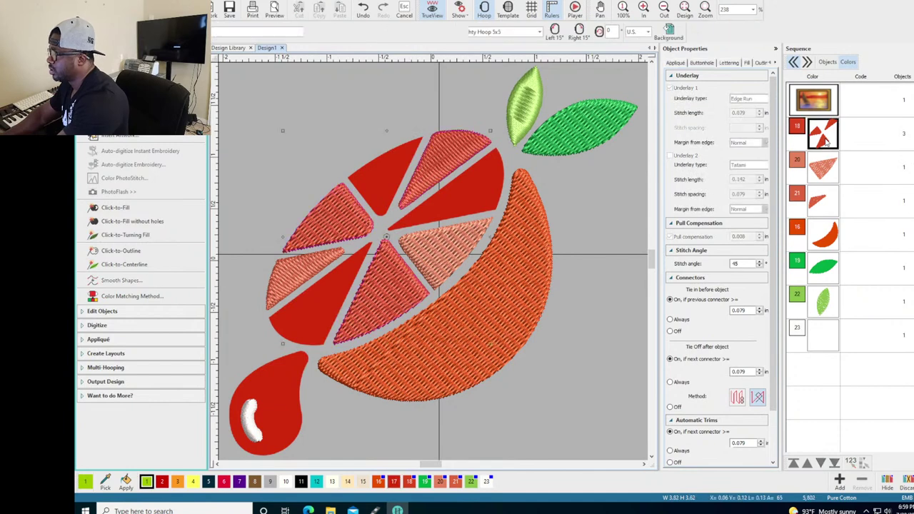
{"action": "left_click", "coordinate": [827, 143]}
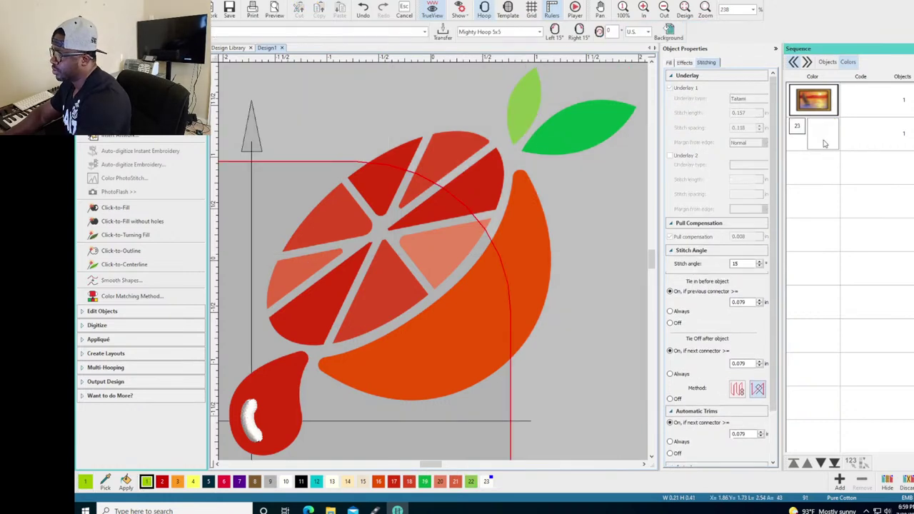
{"action": "left_click", "coordinate": [570, 200]}
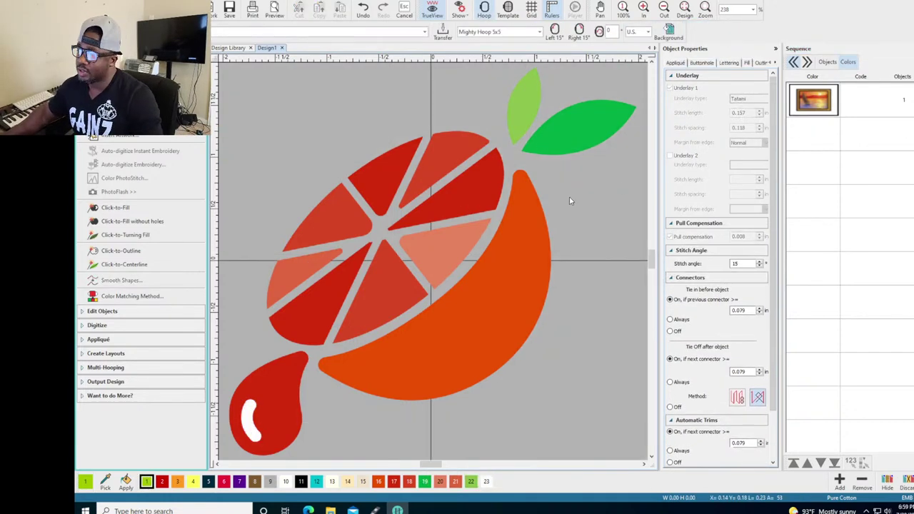
- Select the citrus artwork and start Auto-digitize Embroidery on it to open the artwork preparation
{"action": "left_click", "coordinate": [799, 102]}
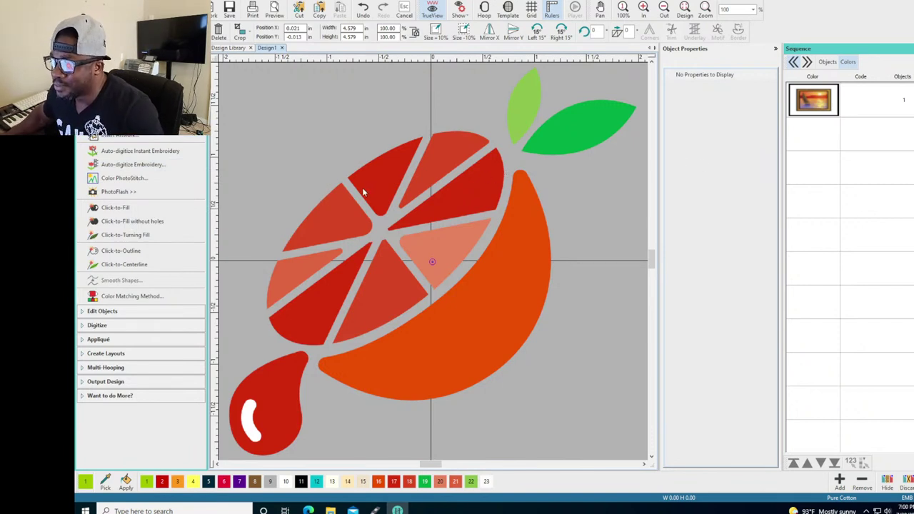
{"action": "left_click", "coordinate": [123, 165]}
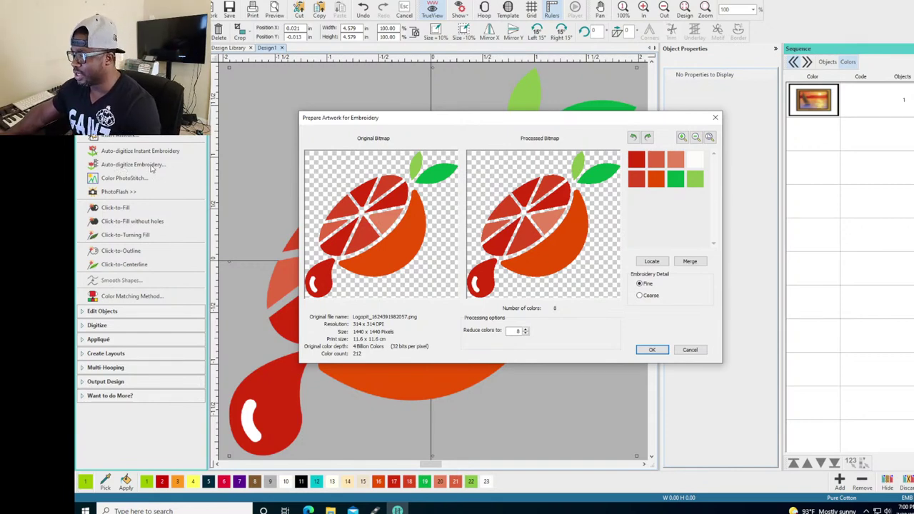
{"action": "left_click_drag", "start_coordinate": [478, 119], "coordinate": [449, 104]}
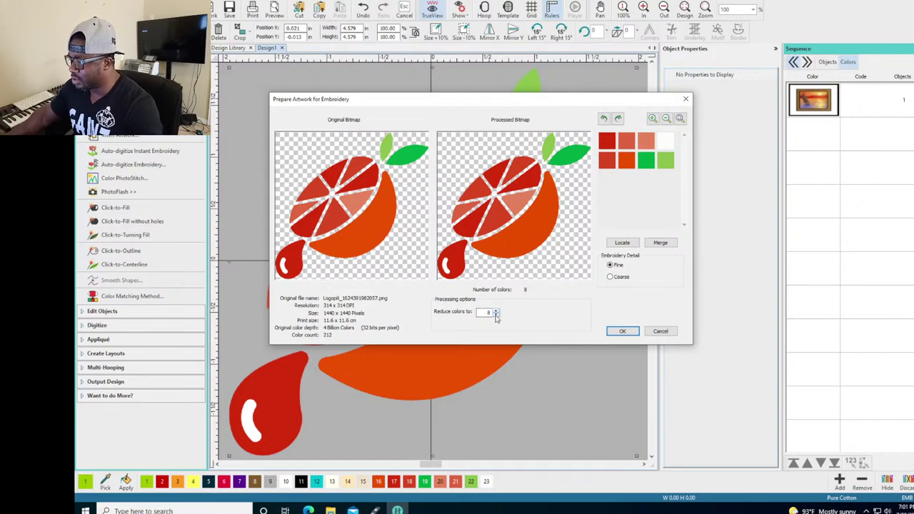
- Compare reductions to 4 and 5 colors for the processed artwork and settle on 6 colors
{"action": "left_click", "coordinate": [495, 316]}
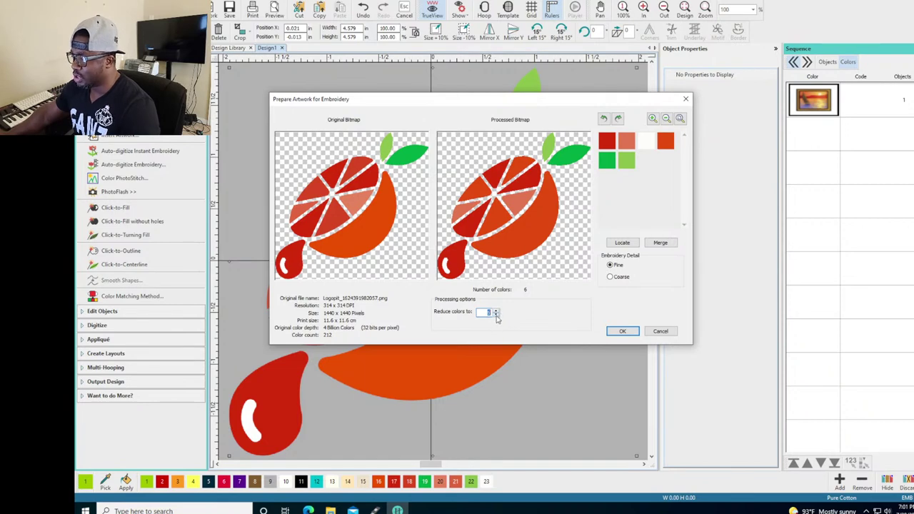
{"action": "left_click", "coordinate": [496, 317]}
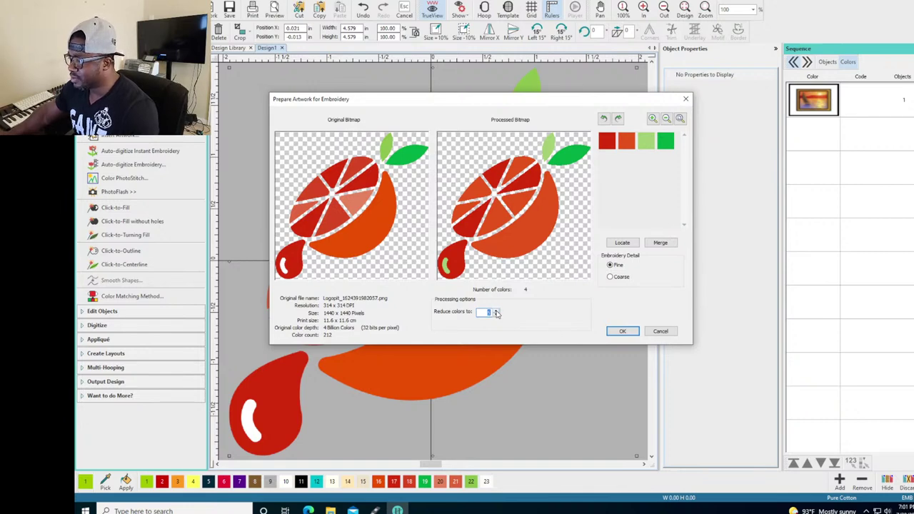
{"action": "left_click", "coordinate": [496, 311]}
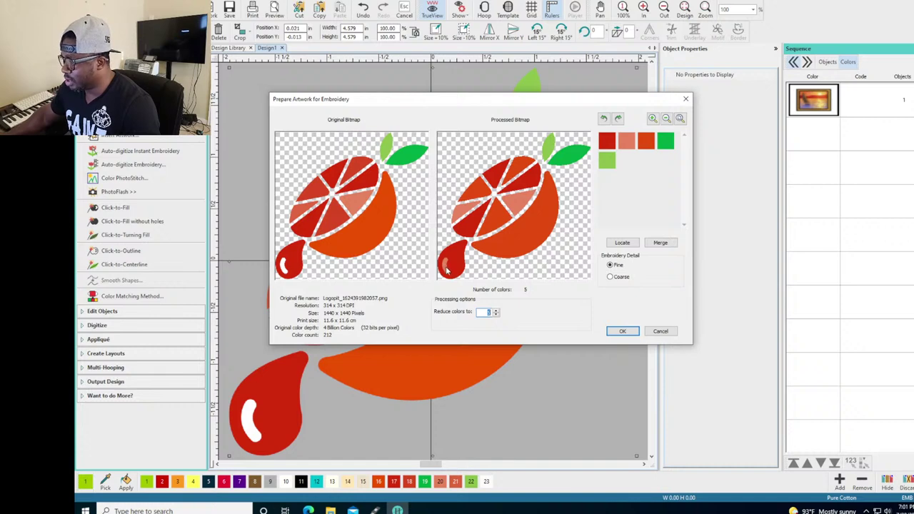
{"action": "left_click", "coordinate": [497, 311]}
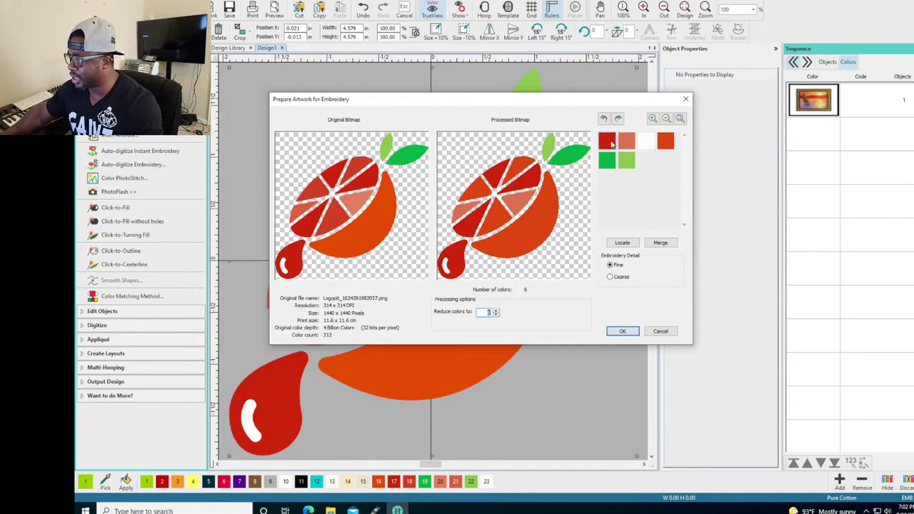
- Locate the dark red and salmon color areas in the processed bitmap
{"action": "left_click", "coordinate": [627, 245]}
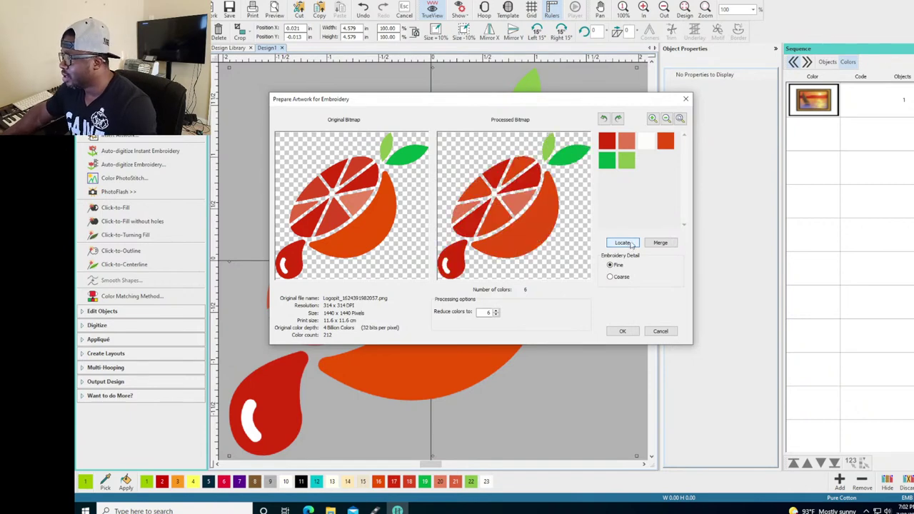
{"action": "left_click", "coordinate": [627, 142]}
{"action": "left_click", "coordinate": [623, 244]}
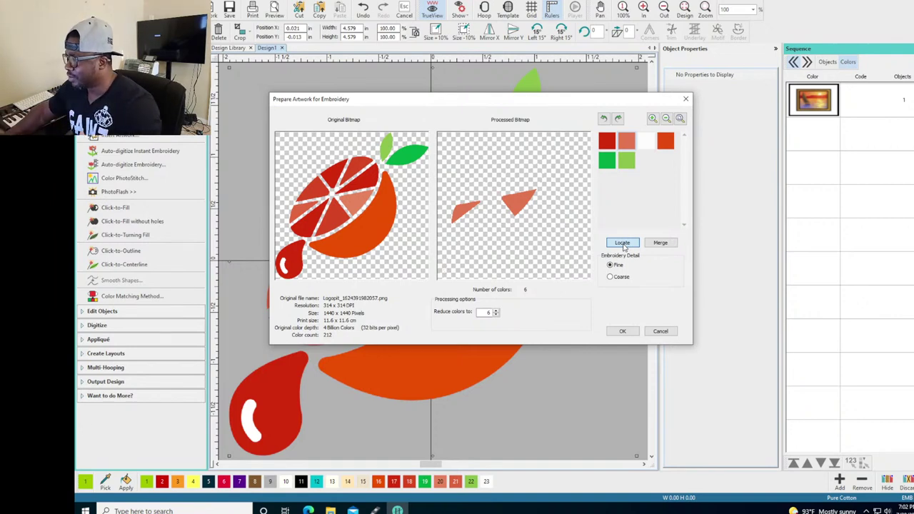
- Locate the white and orange color areas in the processed bitmap
{"action": "left_click", "coordinate": [624, 246]}
{"action": "left_click", "coordinate": [649, 146]}
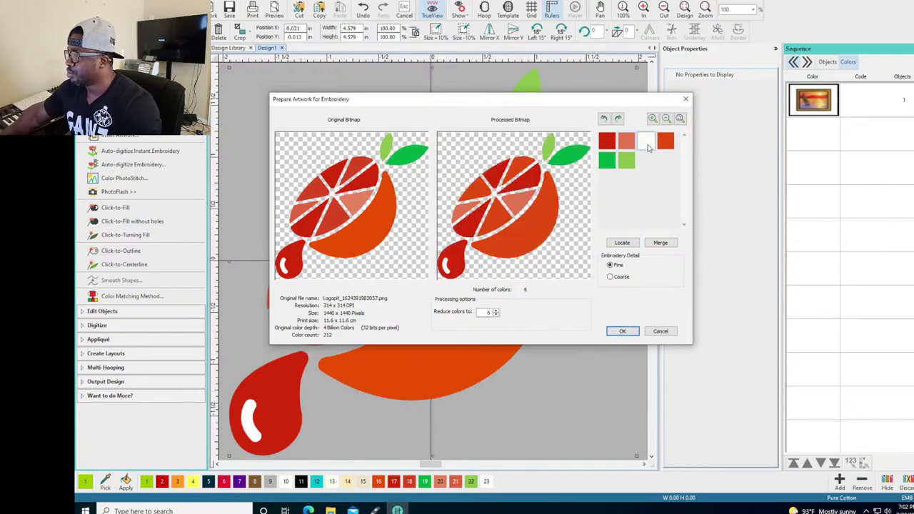
{"action": "left_click", "coordinate": [627, 246]}
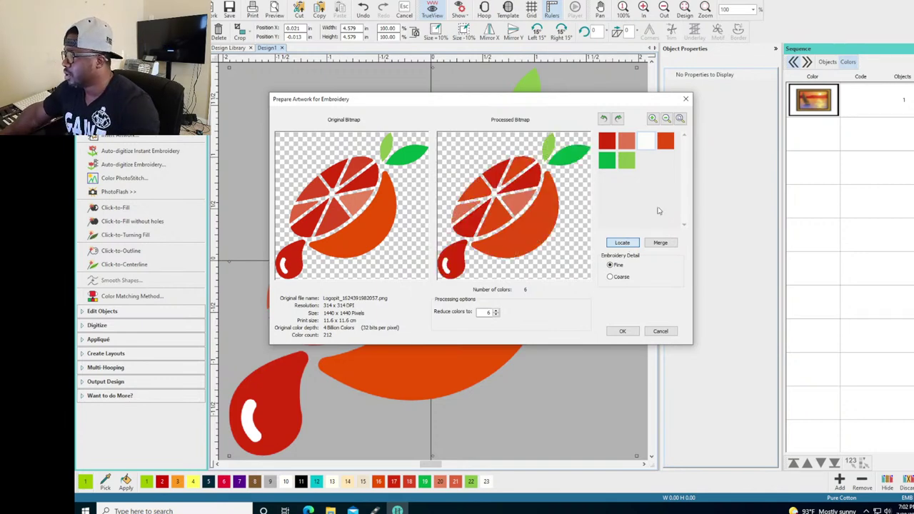
{"action": "left_click", "coordinate": [665, 145]}
{"action": "left_click", "coordinate": [625, 245]}
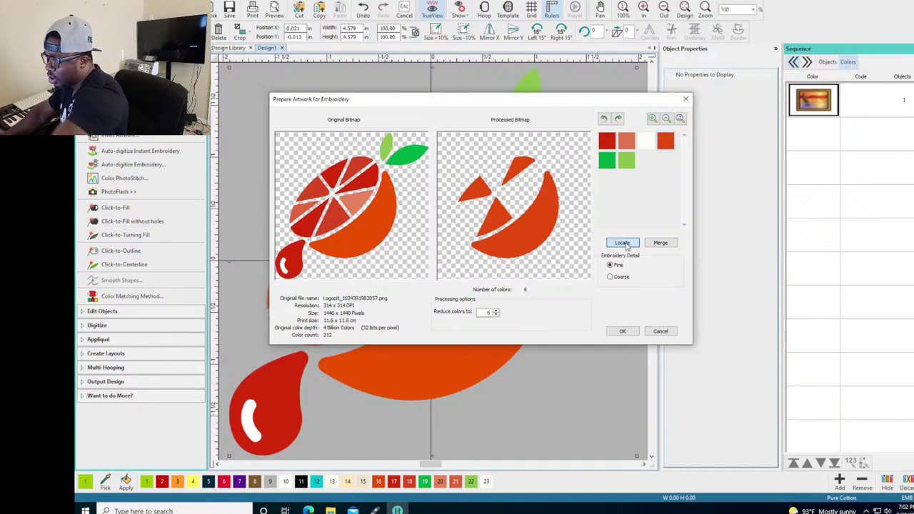
{"action": "left_click", "coordinate": [626, 245]}
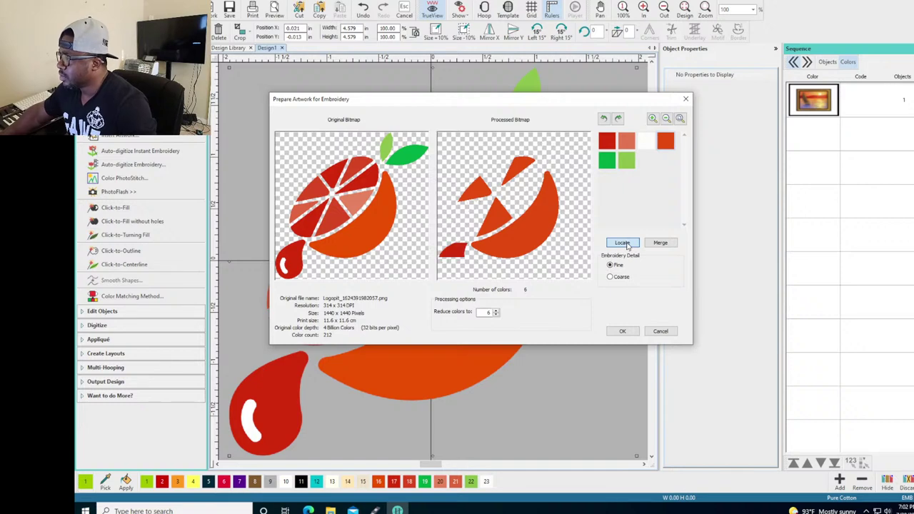
- Locate the dark green and light green color areas, and accept the artwork preparation with 6 colors
{"action": "left_click", "coordinate": [607, 161]}
{"action": "left_click", "coordinate": [622, 245]}
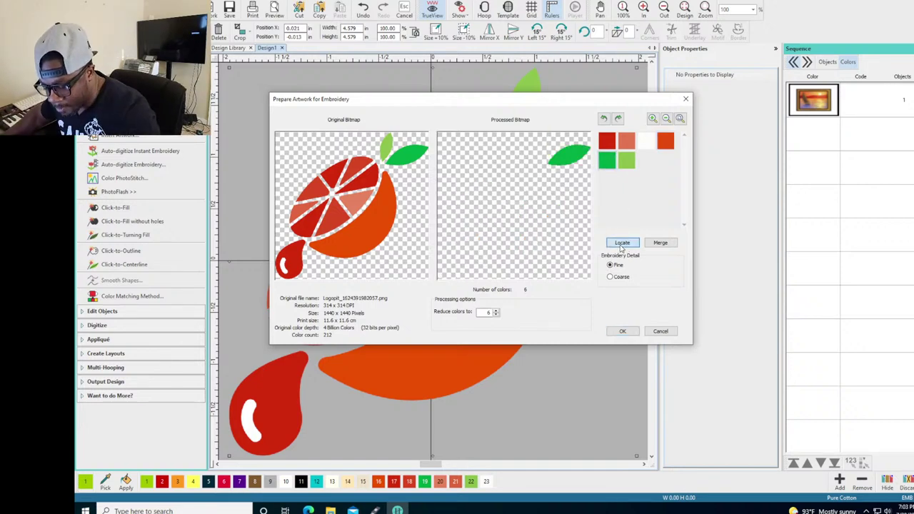
{"action": "left_click", "coordinate": [622, 243]}
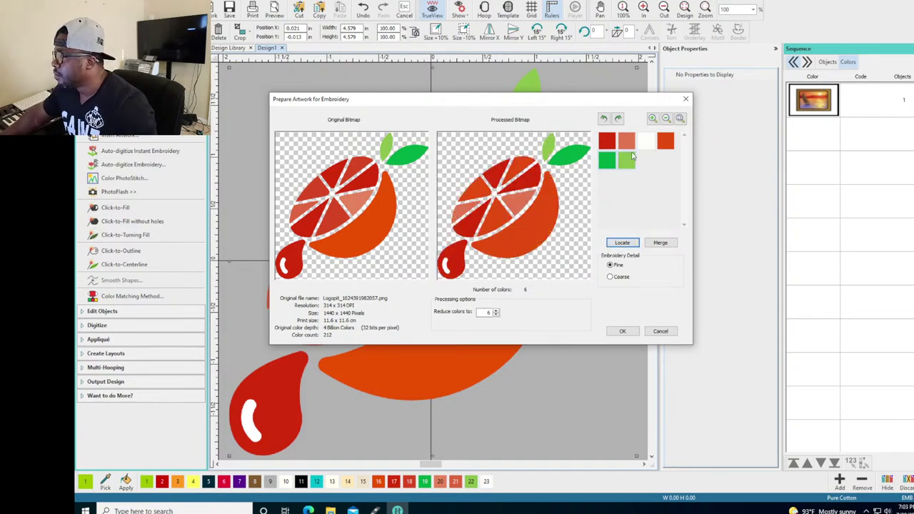
{"action": "left_click", "coordinate": [623, 245]}
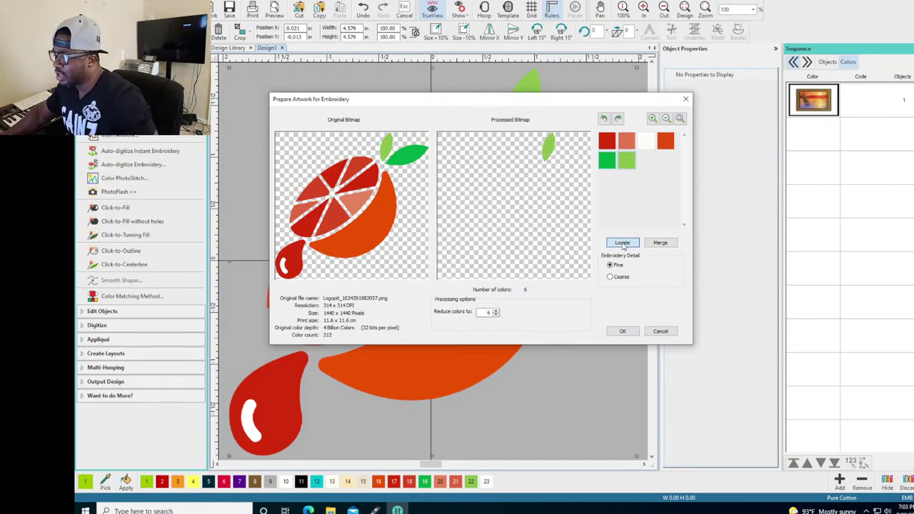
{"action": "left_click", "coordinate": [623, 244]}
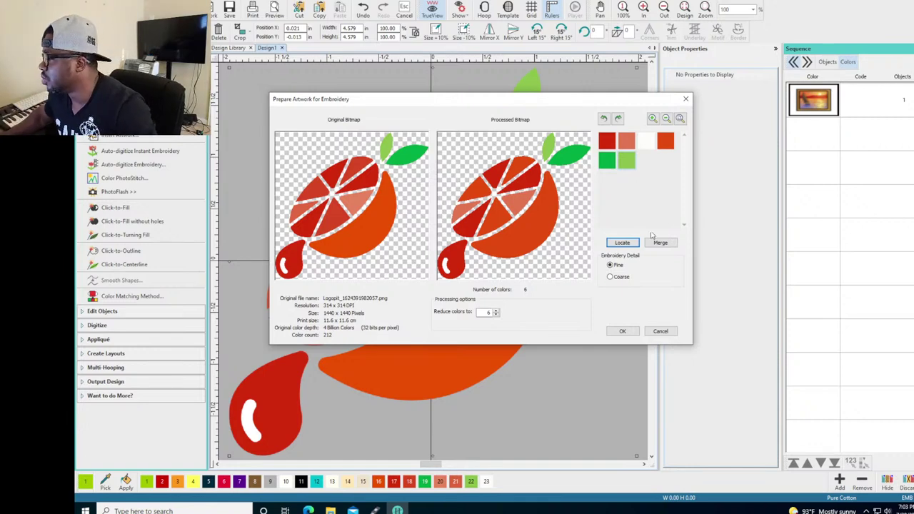
{"action": "left_click", "coordinate": [626, 332]}
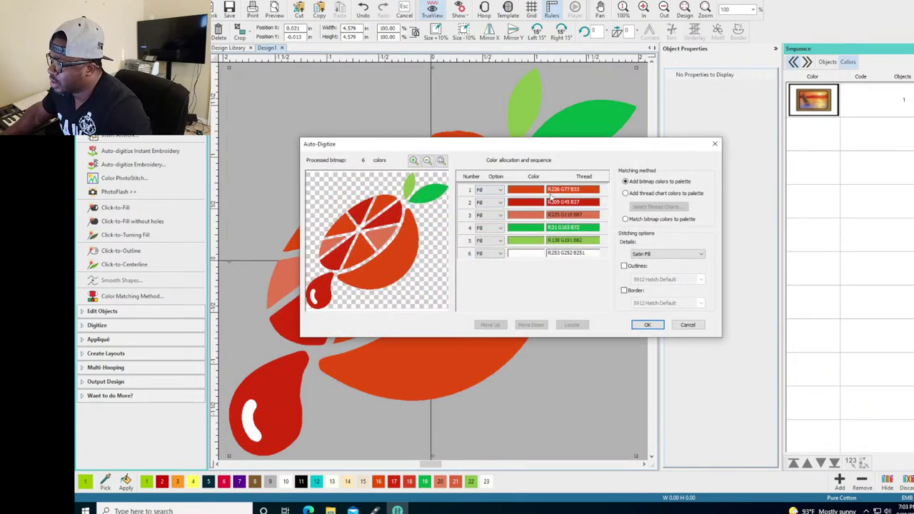
- Try the Details and Omit options for the orange color in the color allocation, and return it to Fill
{"action": "left_click", "coordinate": [490, 195]}
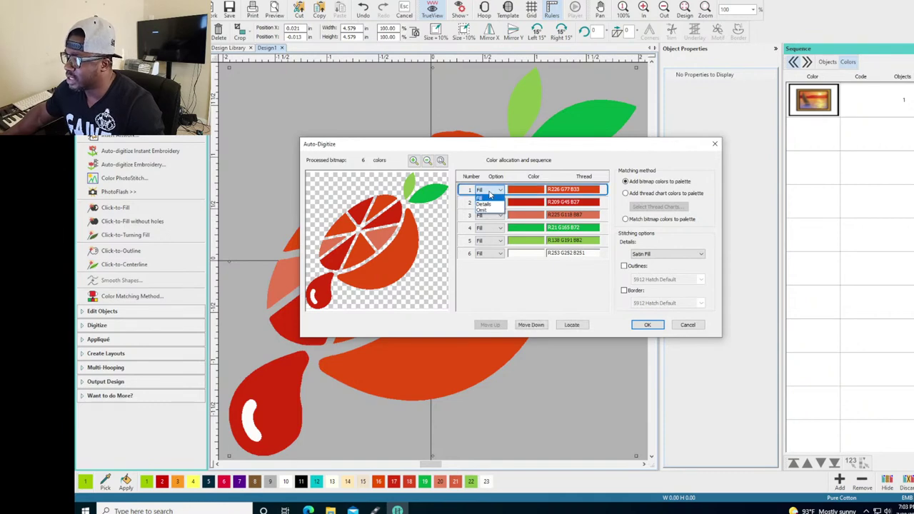
{"action": "left_click", "coordinate": [489, 207]}
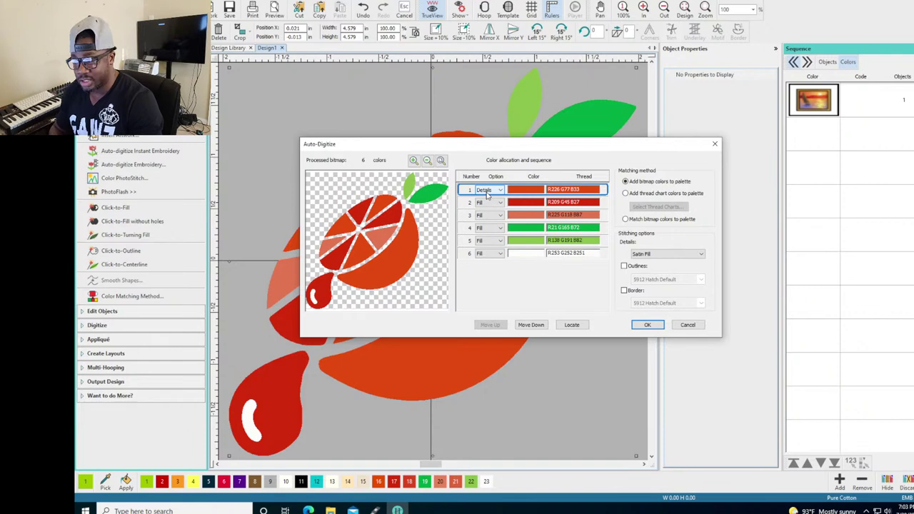
{"action": "left_click", "coordinate": [488, 194]}
{"action": "left_click", "coordinate": [484, 211]}
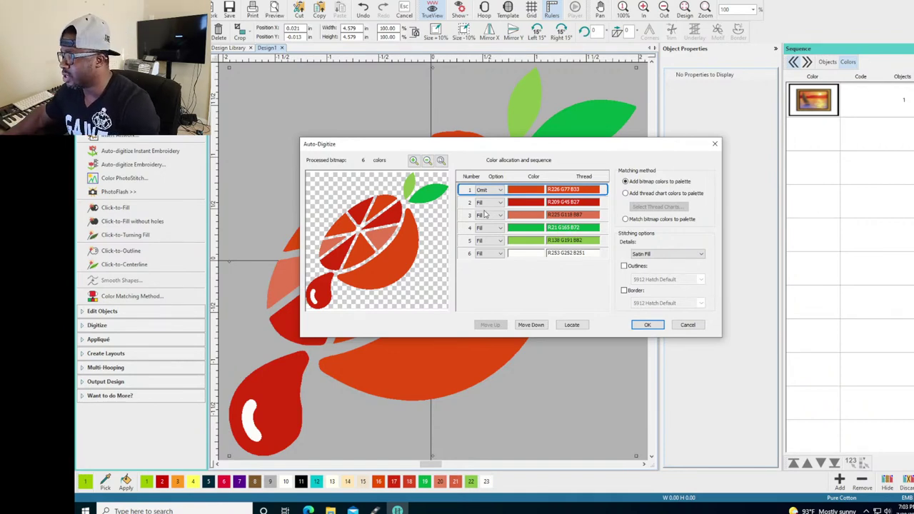
{"action": "left_click", "coordinate": [488, 190]}
{"action": "left_click", "coordinate": [486, 203]}
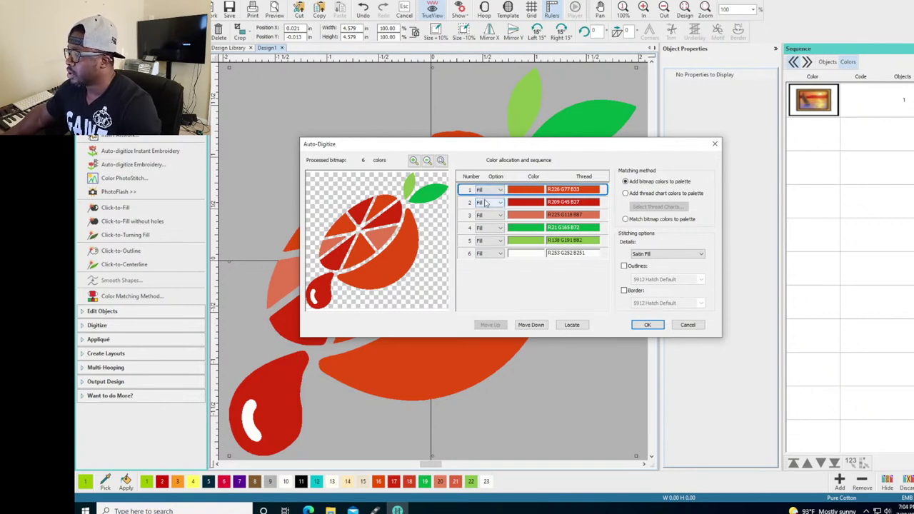
- Set the white color to Details in the color allocation, leave red as Fill, and generate the embroidery
{"action": "left_click", "coordinate": [485, 203]}
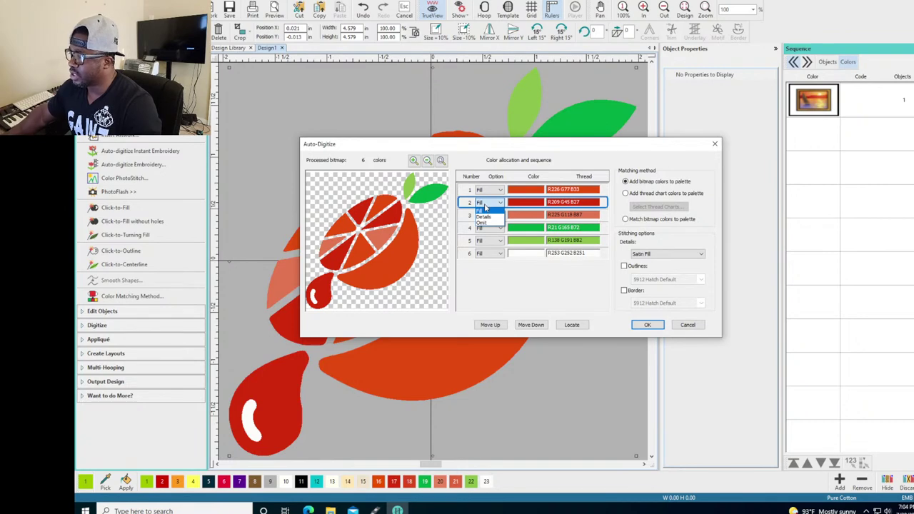
{"action": "left_click", "coordinate": [499, 268]}
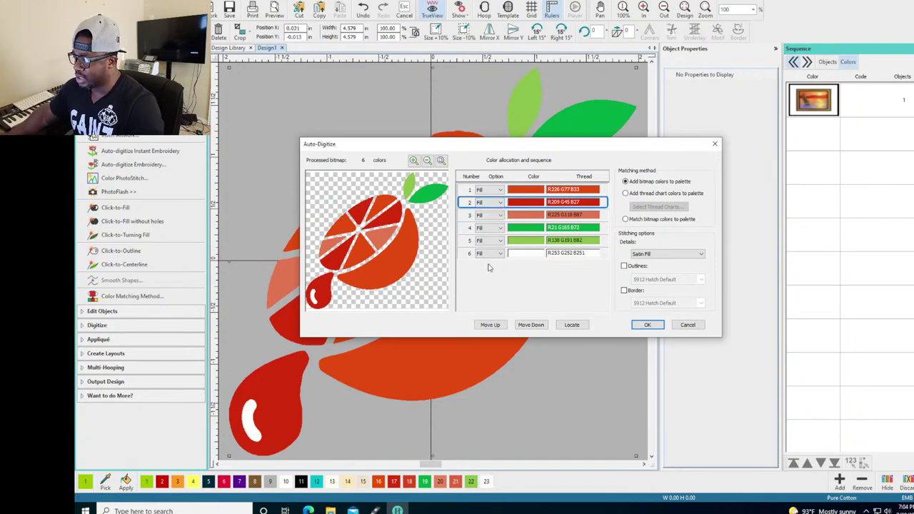
{"action": "left_click", "coordinate": [488, 254]}
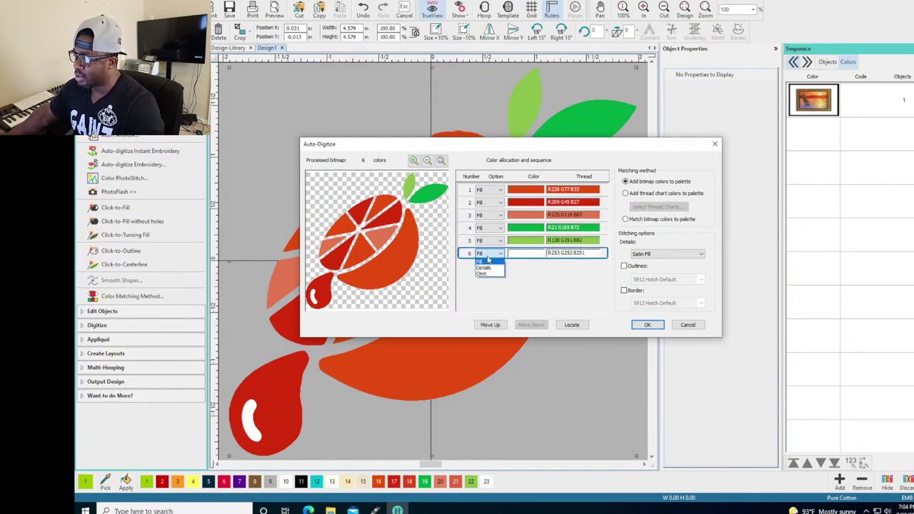
{"action": "left_click", "coordinate": [484, 269]}
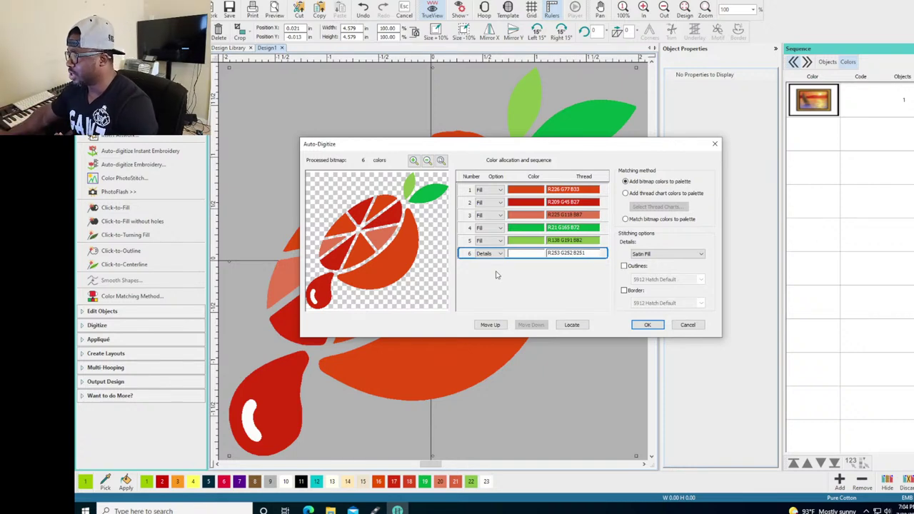
{"action": "left_click", "coordinate": [649, 326]}
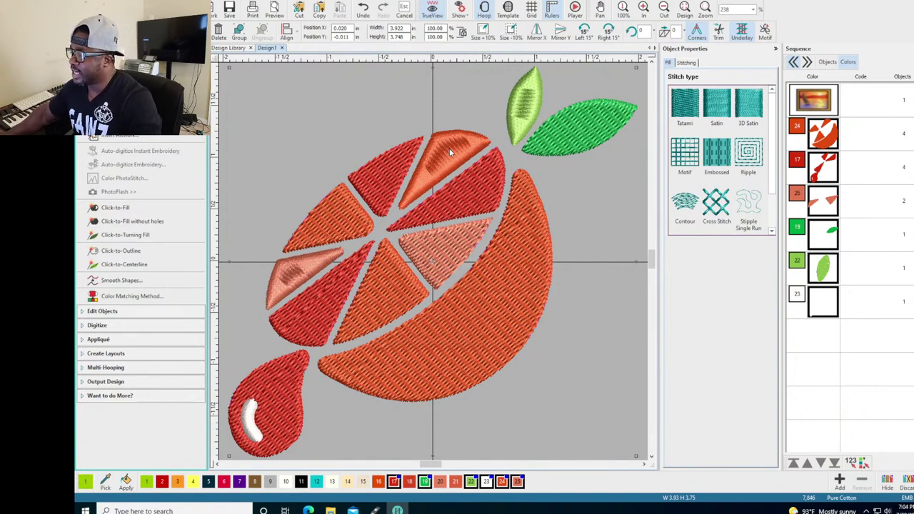
- List the individual objects and change the satin orange segment, satin salmon segment and light green leaf to Tatami fill
{"action": "left_click", "coordinate": [467, 108]}
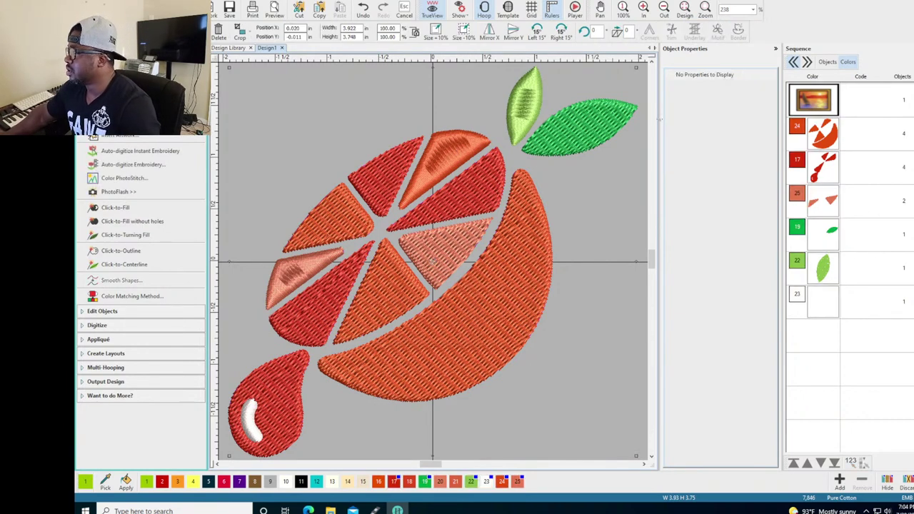
{"action": "left_click", "coordinate": [828, 63]}
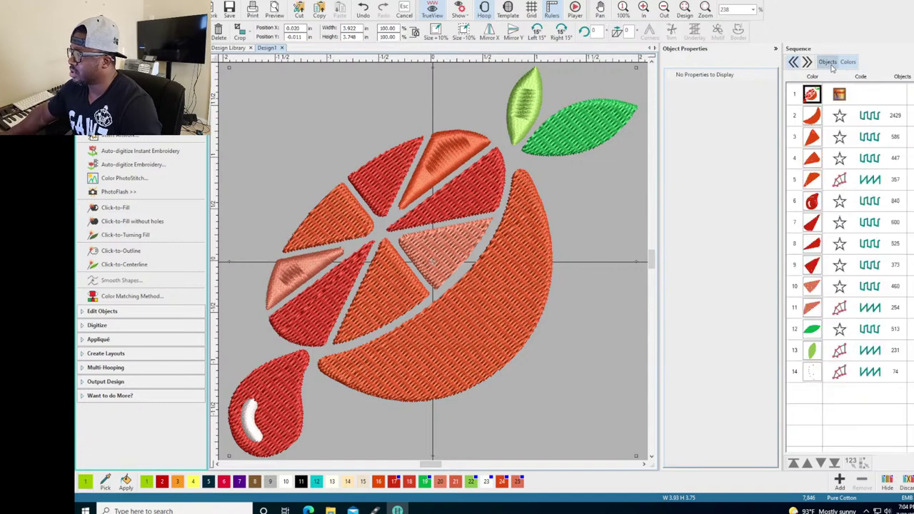
{"action": "left_click", "coordinate": [453, 160]}
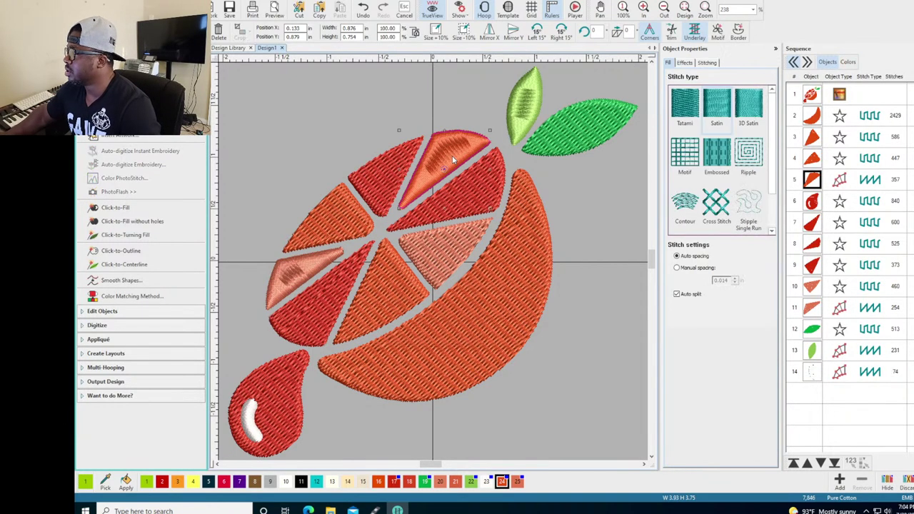
{"action": "left_click", "coordinate": [685, 110]}
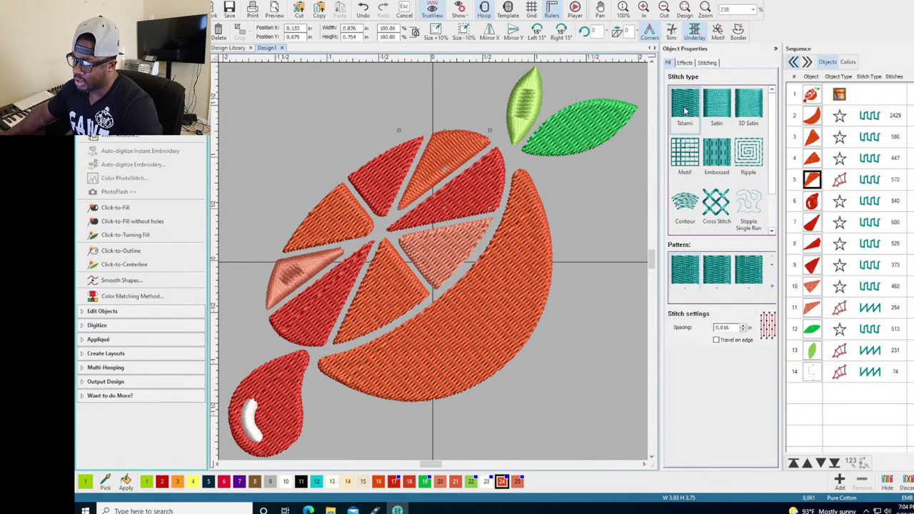
{"action": "left_click", "coordinate": [314, 268]}
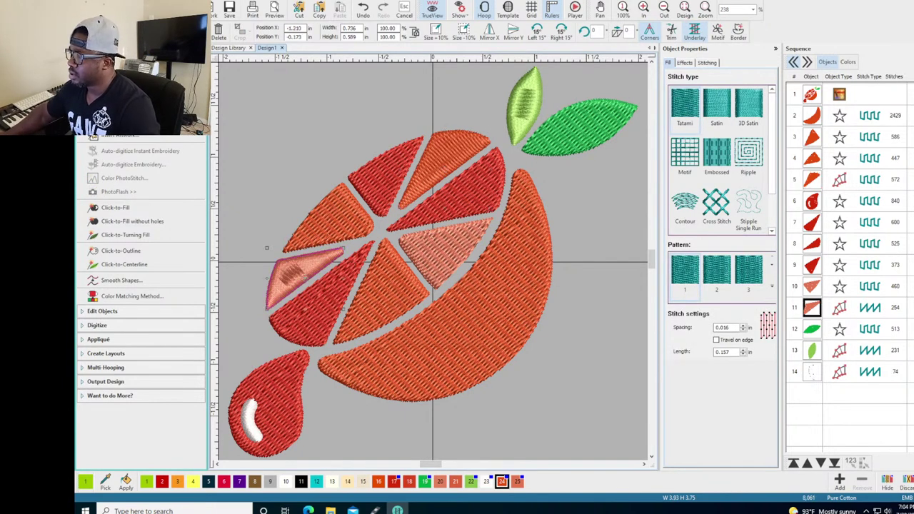
{"action": "left_click", "coordinate": [685, 108]}
{"action": "left_click", "coordinate": [529, 128]}
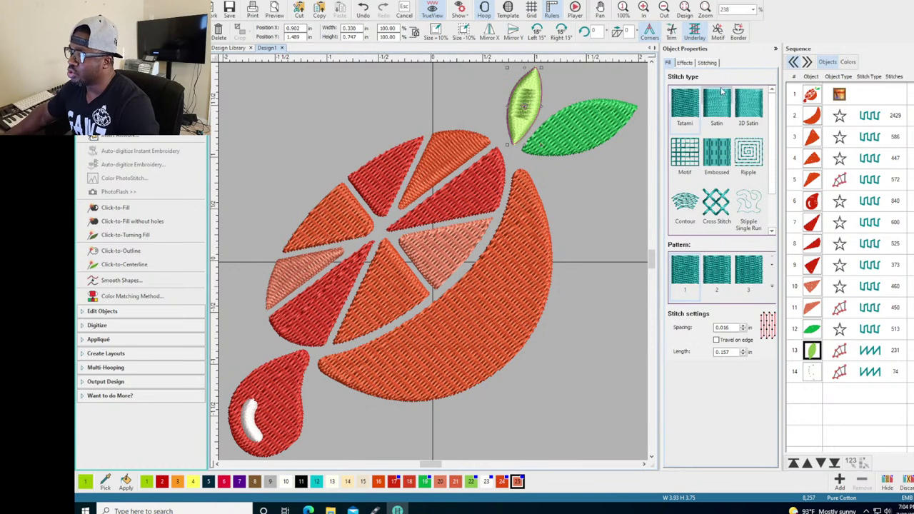
{"action": "left_click", "coordinate": [685, 107]}
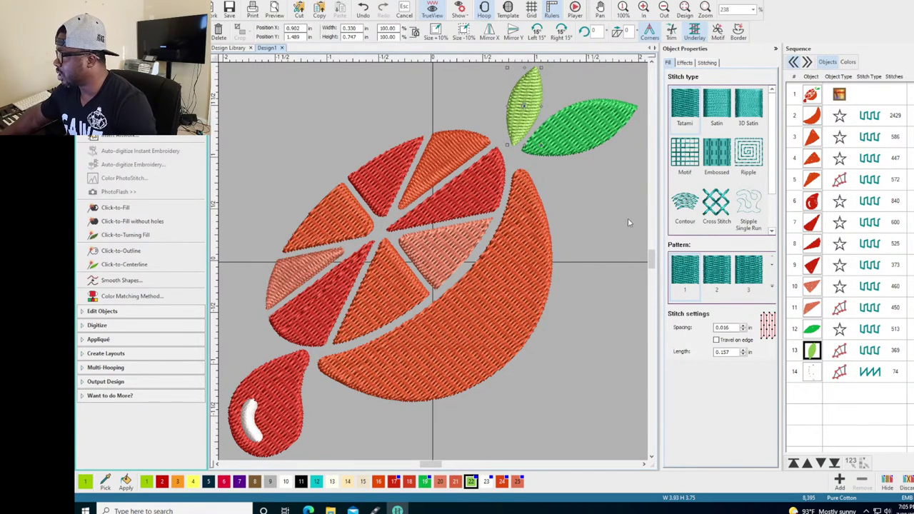
- Delete all the stitched color groups from the sequence, keeping only the source artwork
{"action": "left_click", "coordinate": [848, 61]}
{"action": "left_click", "coordinate": [825, 137]}
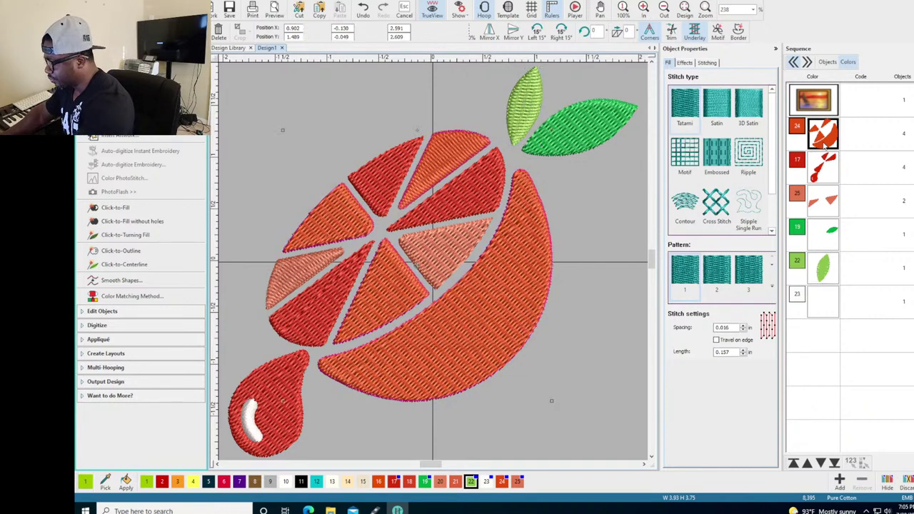
{"action": "key", "text": "Delete"}
{"action": "left_click", "coordinate": [825, 138]}
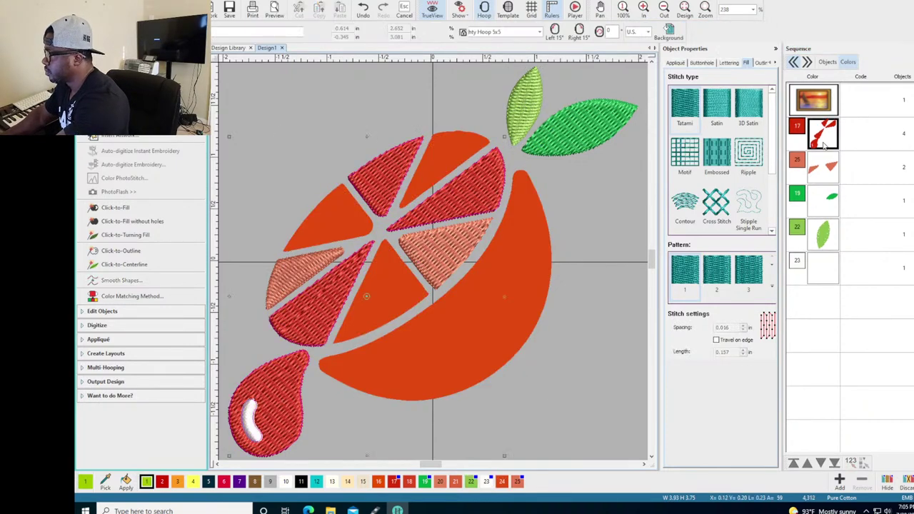
{"action": "key", "text": "Delete"}
{"action": "key", "text": "Delete"}
{"action": "left_click", "coordinate": [825, 142]}
{"action": "key", "text": "Delete"}
{"action": "left_click", "coordinate": [825, 143]}
{"action": "key", "text": "Delete"}
{"action": "left_click", "coordinate": [823, 145]}
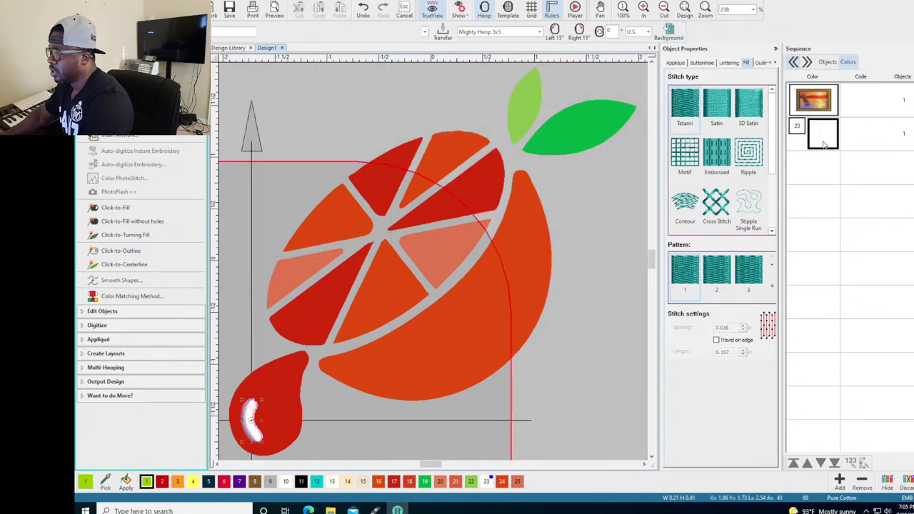
{"action": "key", "text": "Delete"}
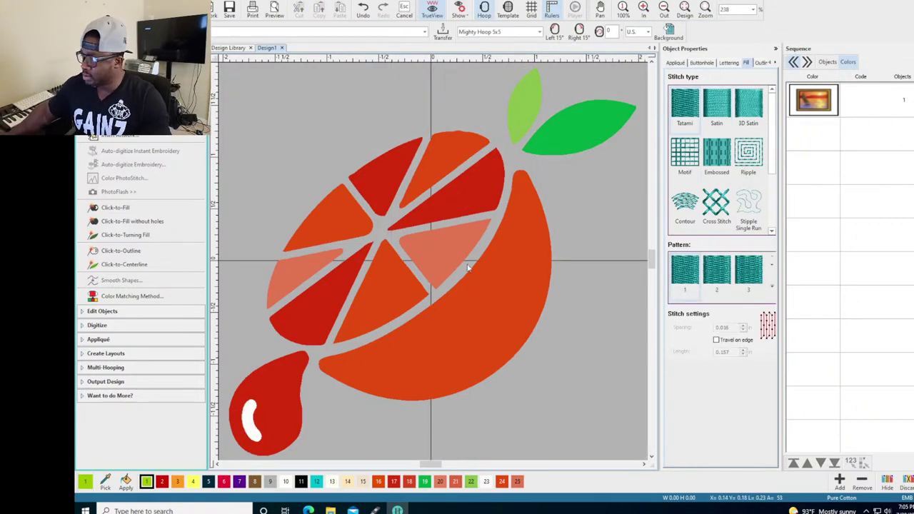
- Select the citrus artwork and use Click-to-Fill to stitch the large orange rind
{"action": "left_click", "coordinate": [411, 213]}
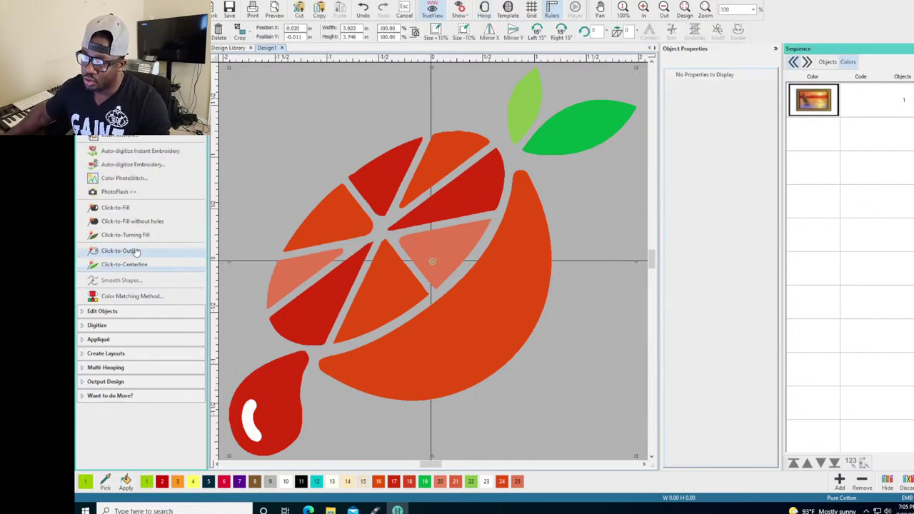
{"action": "left_click", "coordinate": [125, 212]}
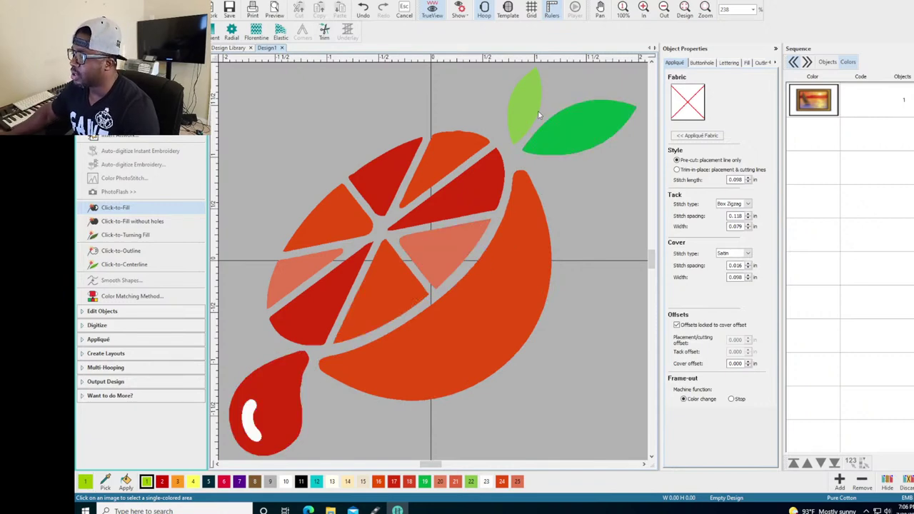
{"action": "left_click", "coordinate": [492, 311]}
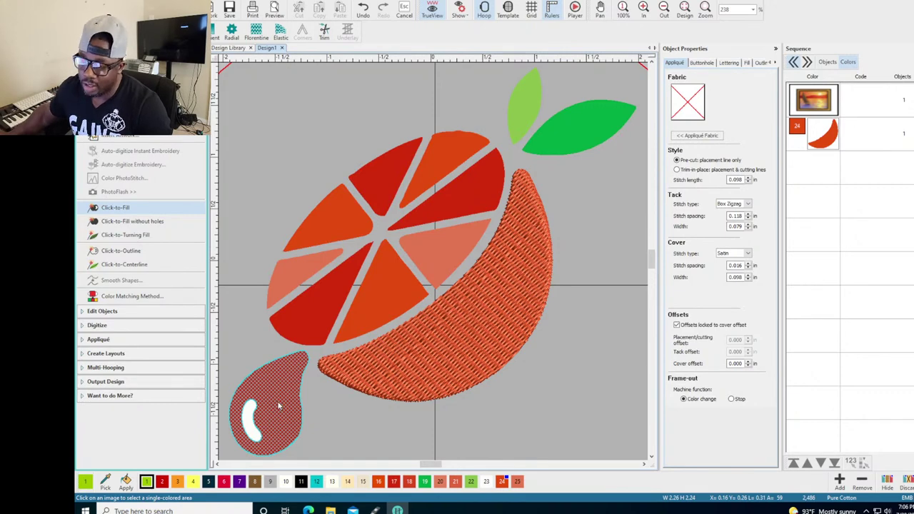
- Try Click-to-Fill on the red juice drop and its white highlight, and undo both fills
{"action": "left_click", "coordinate": [279, 406]}
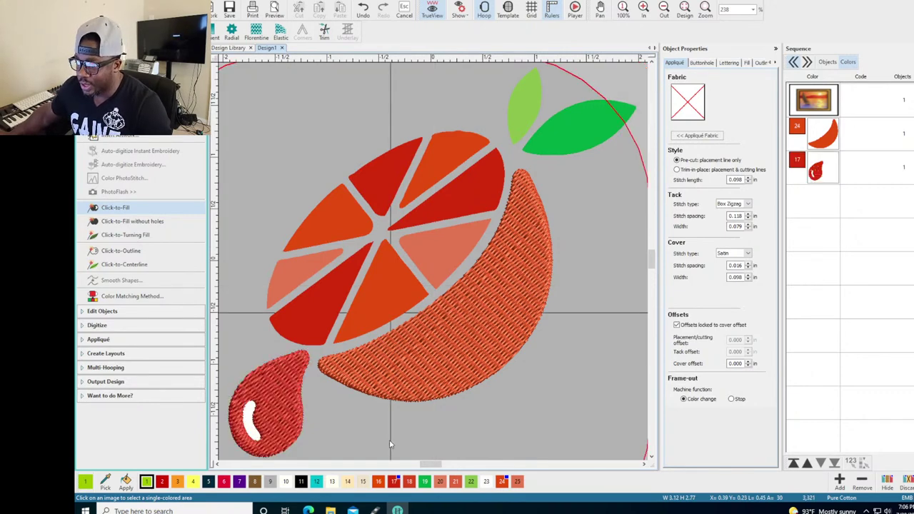
{"action": "left_click", "coordinate": [247, 415]}
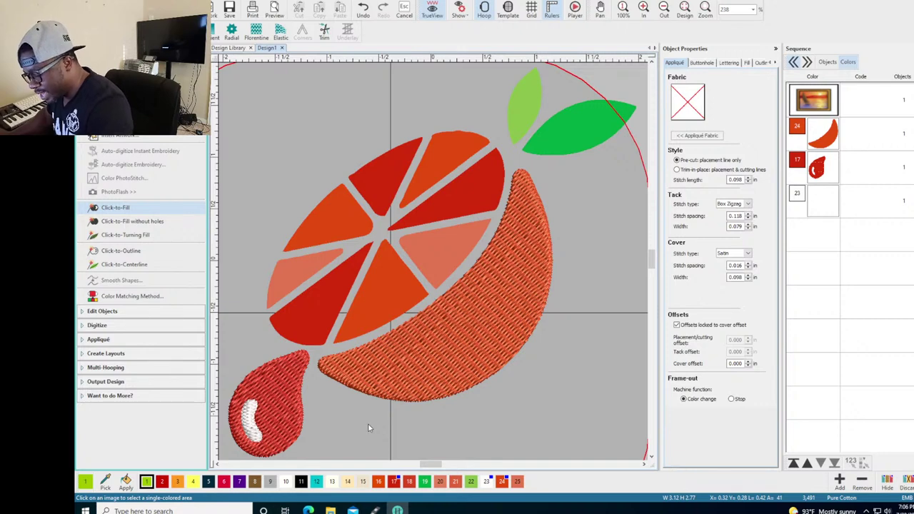
{"action": "key", "text": "ctrl+z"}
{"action": "key", "text": "ctrl+z"}
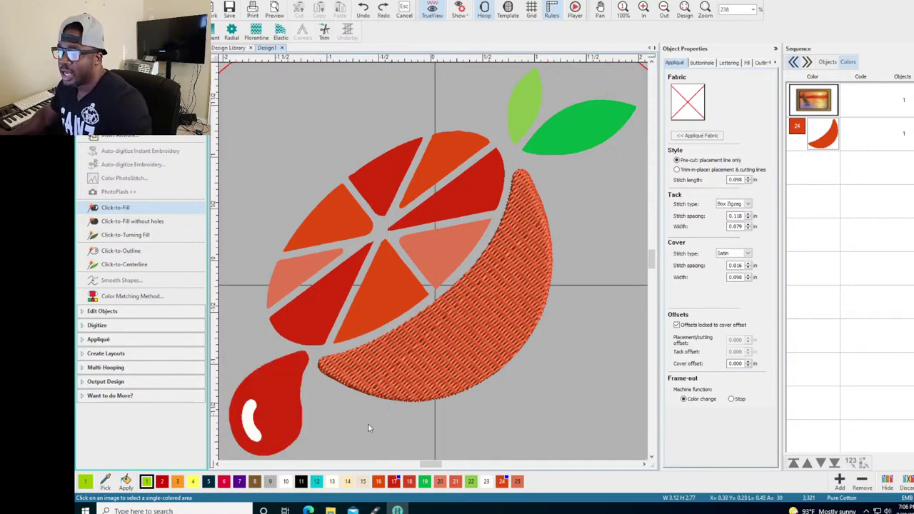
- Use Click-to-Fill without holes to stitch the red juice drop and its white highlight
{"action": "left_click", "coordinate": [152, 223]}
{"action": "left_click", "coordinate": [271, 403]}
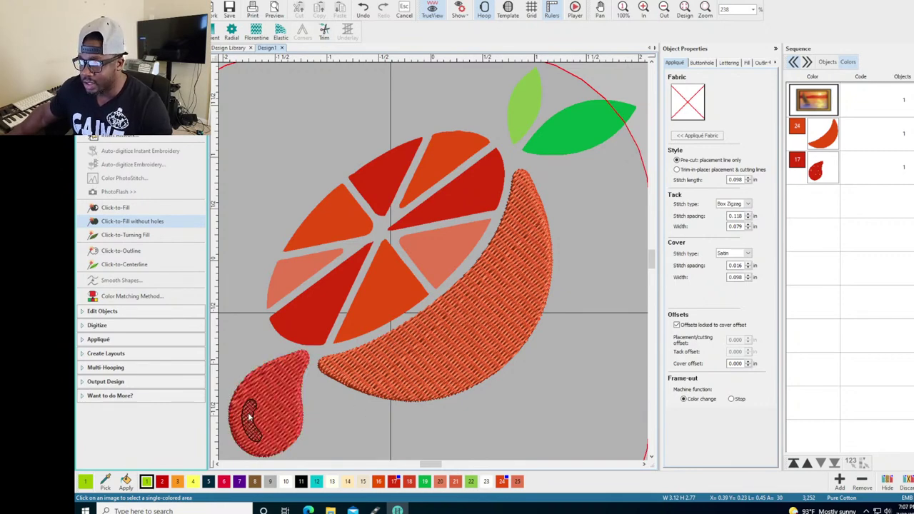
{"action": "left_click", "coordinate": [249, 416]}
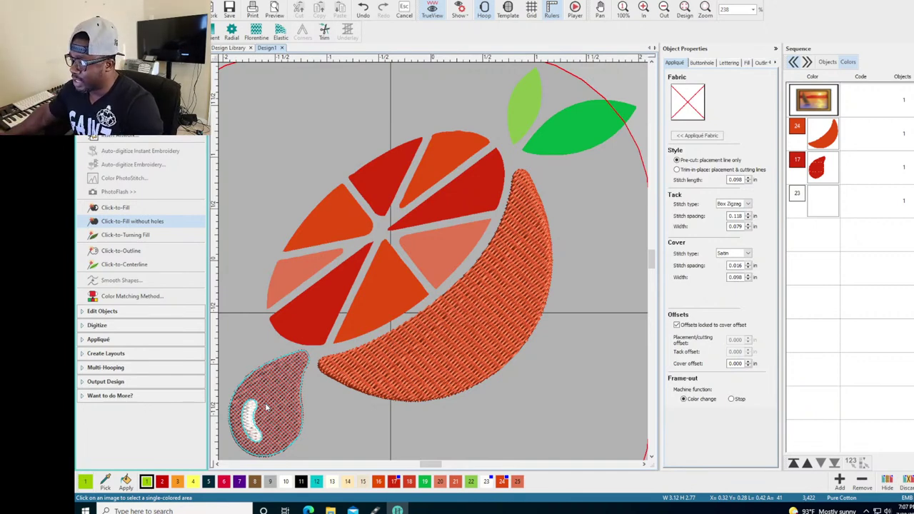
{"action": "left_click", "coordinate": [266, 407]}
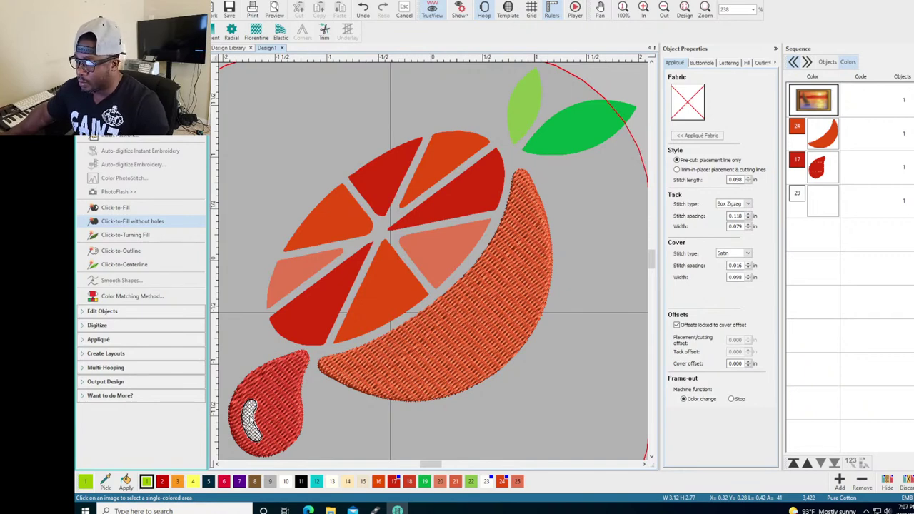
{"action": "left_click", "coordinate": [252, 420]}
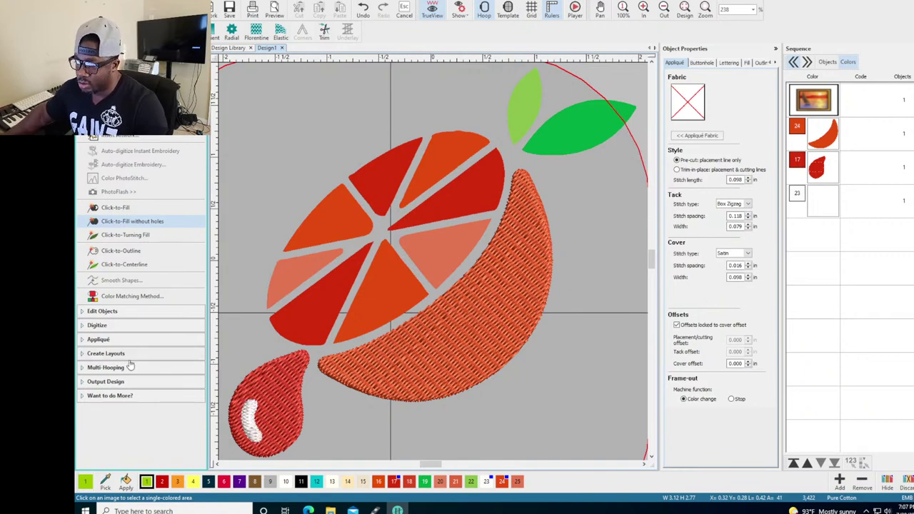
- Try stitching the red drop again over its white highlight, and remove the duplicate drop from the color sequence
{"action": "left_click", "coordinate": [95, 312]}
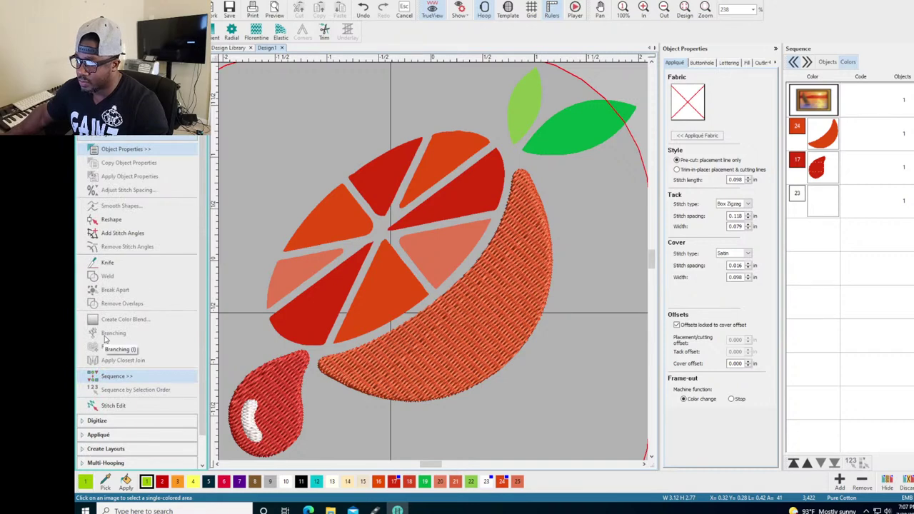
{"action": "left_click", "coordinate": [250, 420]}
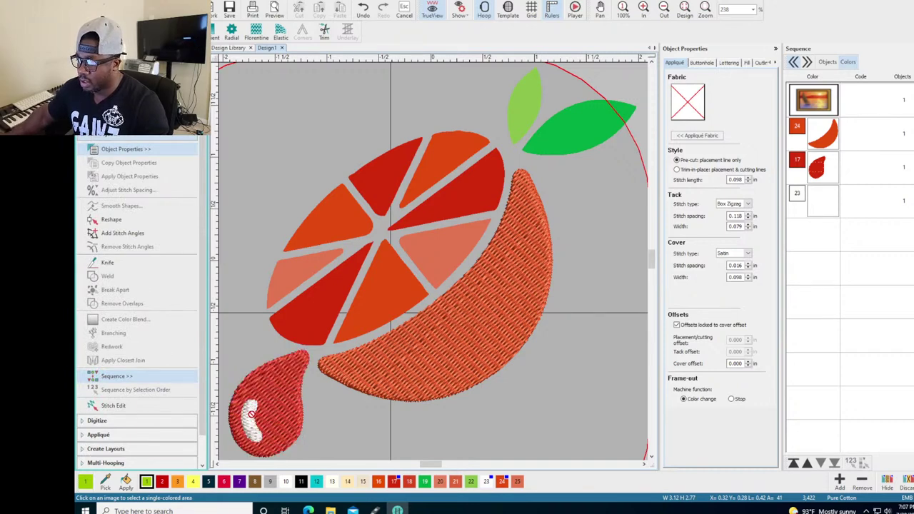
{"action": "key", "text": "ctrl+d"}
{"action": "left_click", "coordinate": [532, 328]}
{"action": "left_click", "coordinate": [572, 338]}
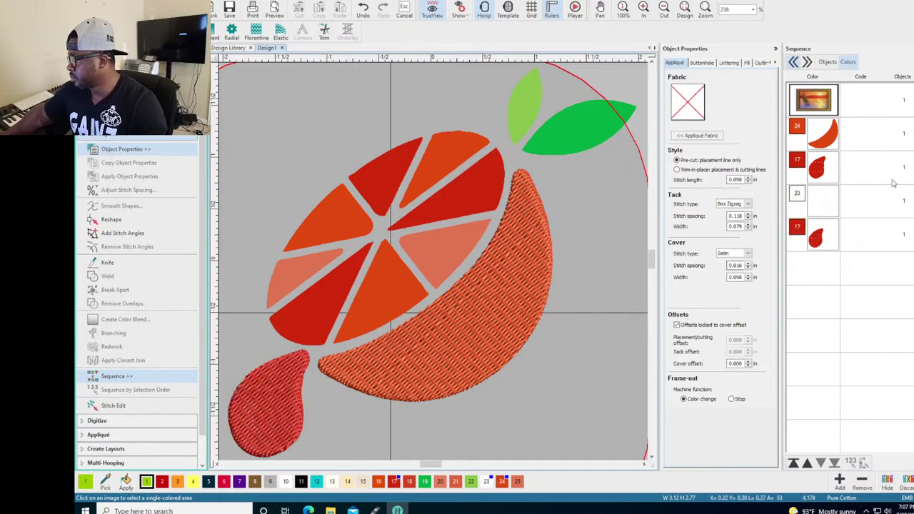
{"action": "left_click", "coordinate": [822, 179]}
{"action": "left_click", "coordinate": [821, 206]}
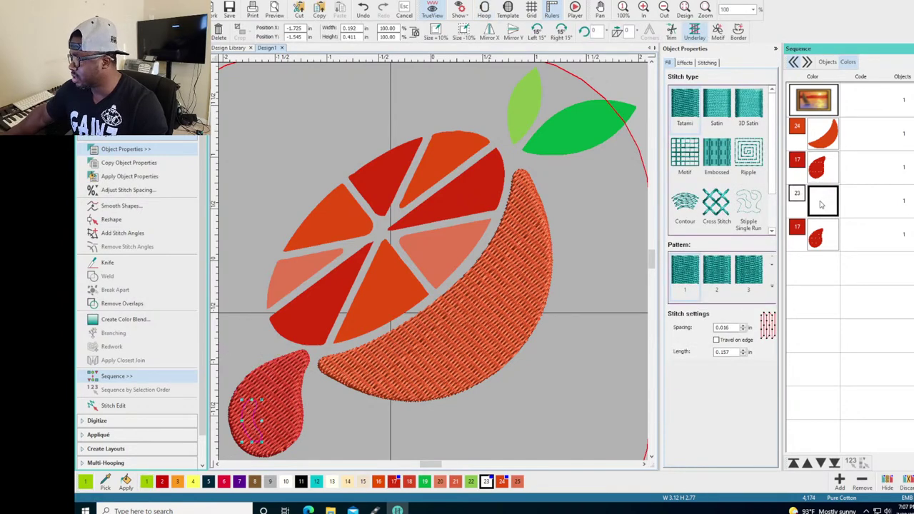
{"action": "left_click", "coordinate": [822, 243]}
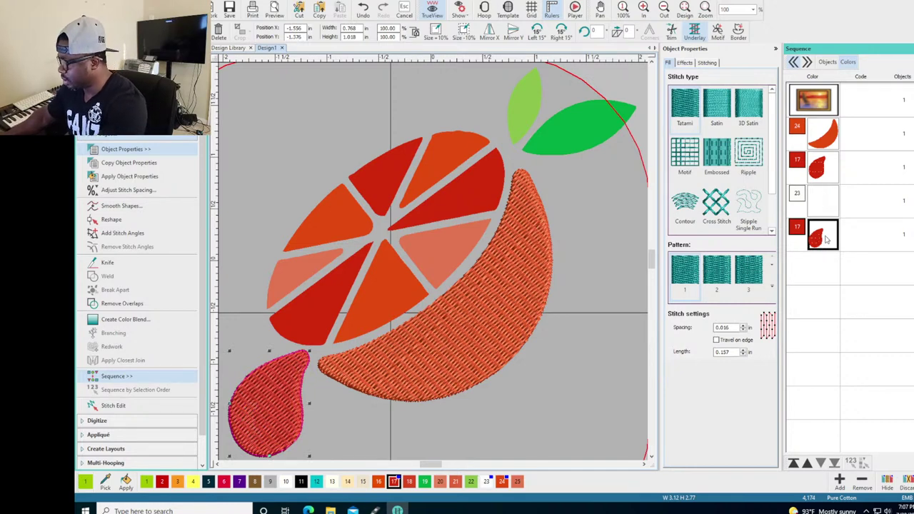
{"action": "left_click_drag", "start_coordinate": [826, 240], "coordinate": [825, 173]}
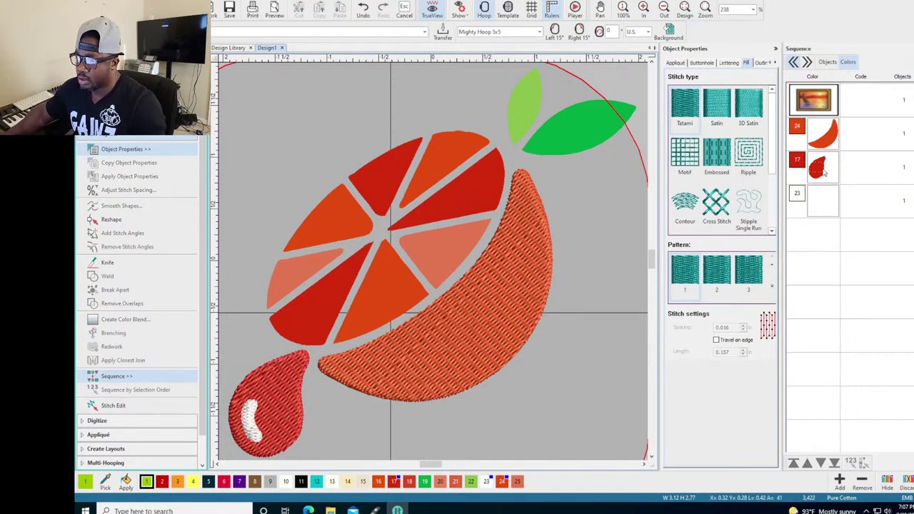
- Hide the drop's white highlight to inspect the red stitching underneath, and unhide all objects
{"action": "left_click", "coordinate": [828, 200]}
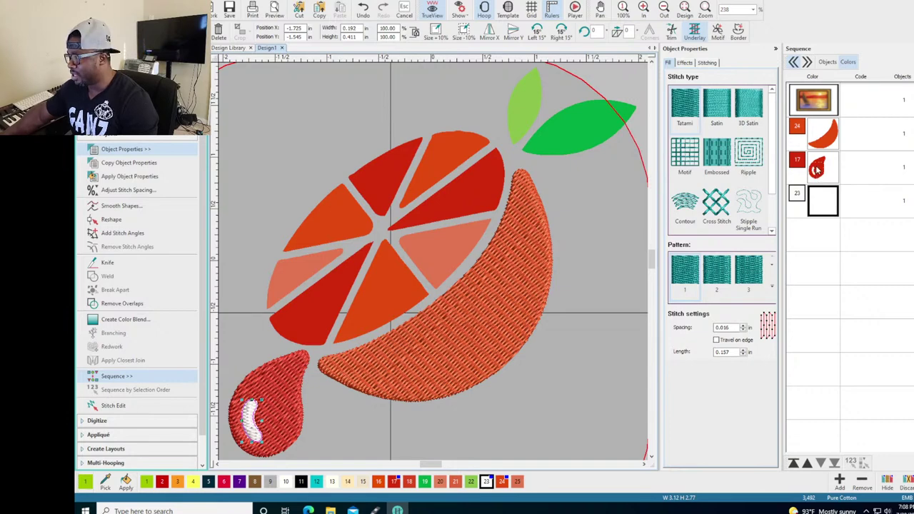
{"action": "right_click", "coordinate": [822, 203]}
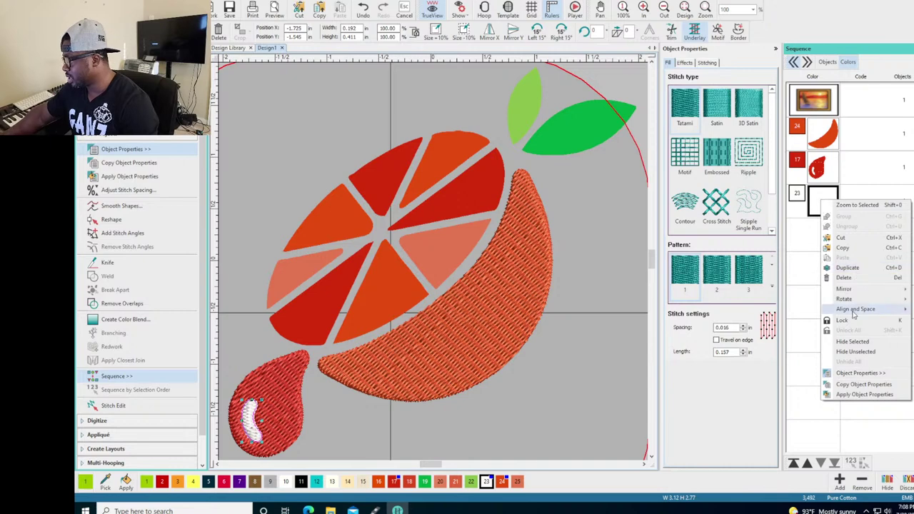
{"action": "left_click", "coordinate": [858, 341]}
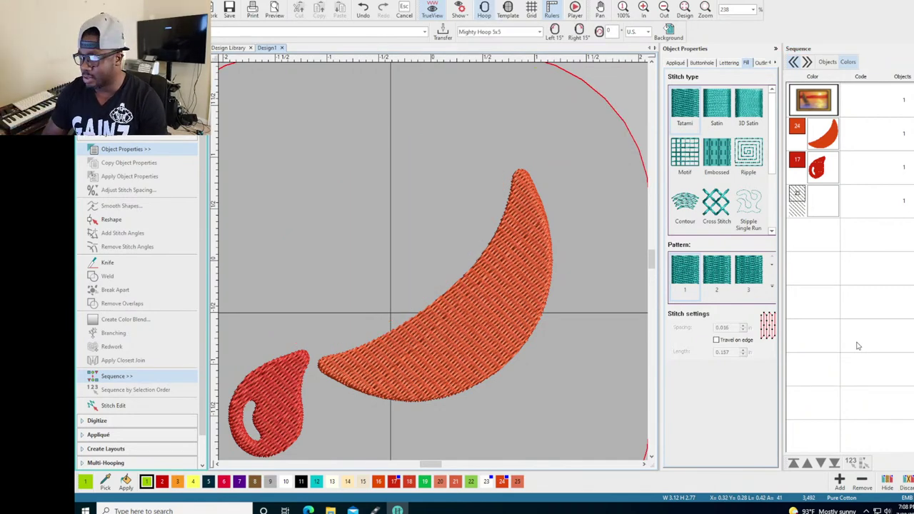
{"action": "left_click", "coordinate": [830, 195]}
{"action": "right_click", "coordinate": [829, 195]}
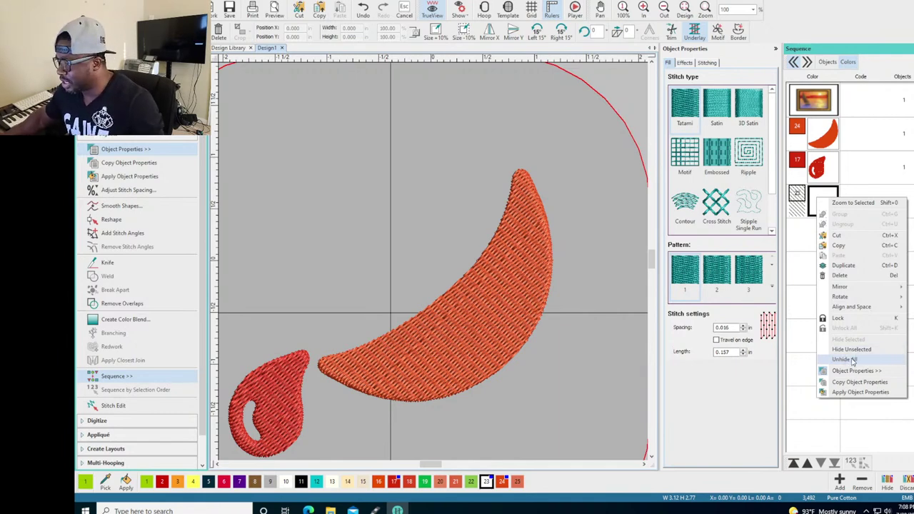
{"action": "left_click", "coordinate": [852, 362]}
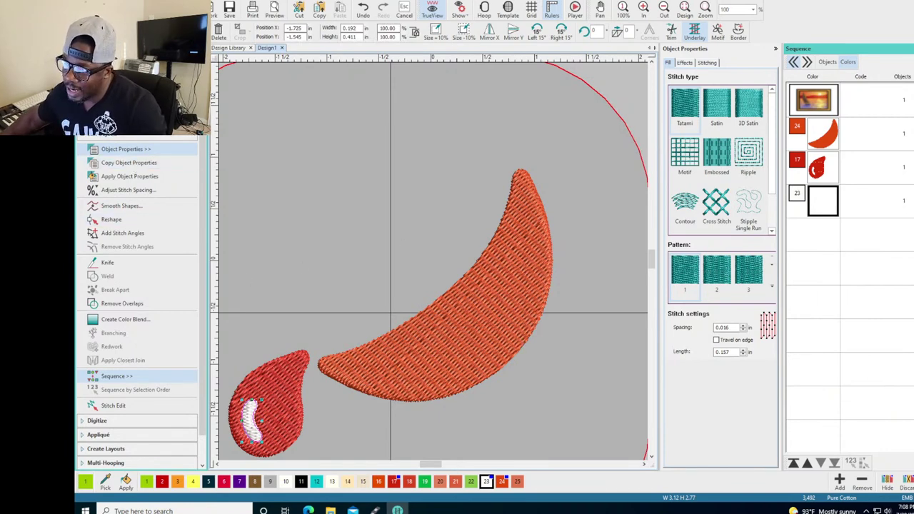
- Use Click-to-Fill to stitch the three red and three orange citrus segments
{"action": "left_click", "coordinate": [100, 137]}
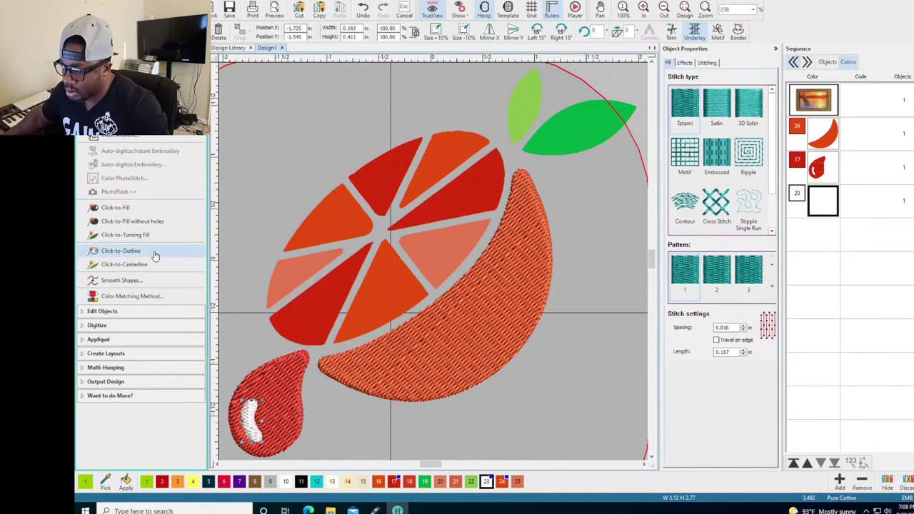
{"action": "left_click", "coordinate": [119, 211]}
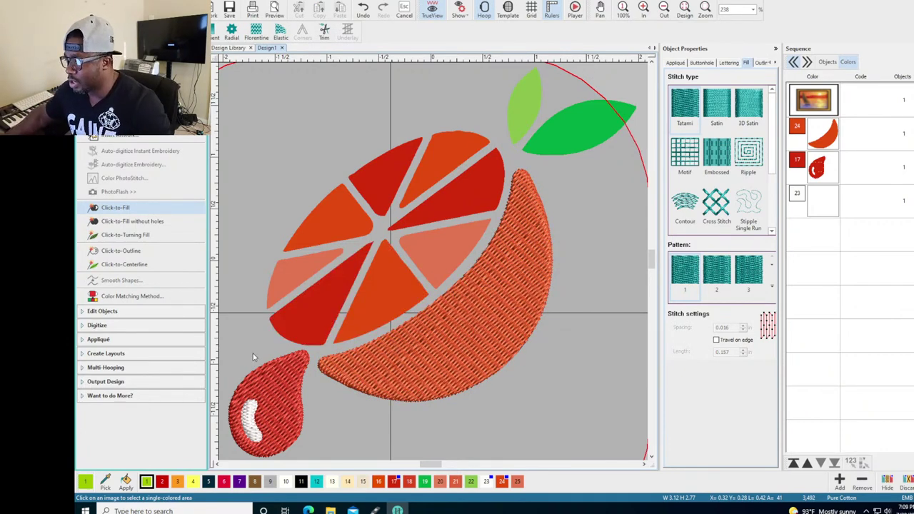
{"action": "left_click", "coordinate": [326, 301]}
{"action": "left_click", "coordinate": [386, 175]}
{"action": "left_click", "coordinate": [453, 207]}
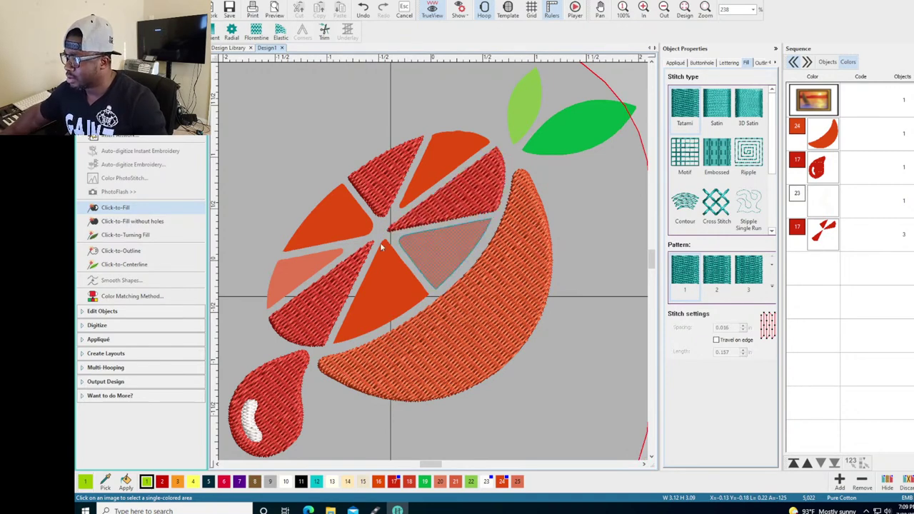
{"action": "left_click", "coordinate": [334, 224]}
{"action": "left_click", "coordinate": [443, 160]}
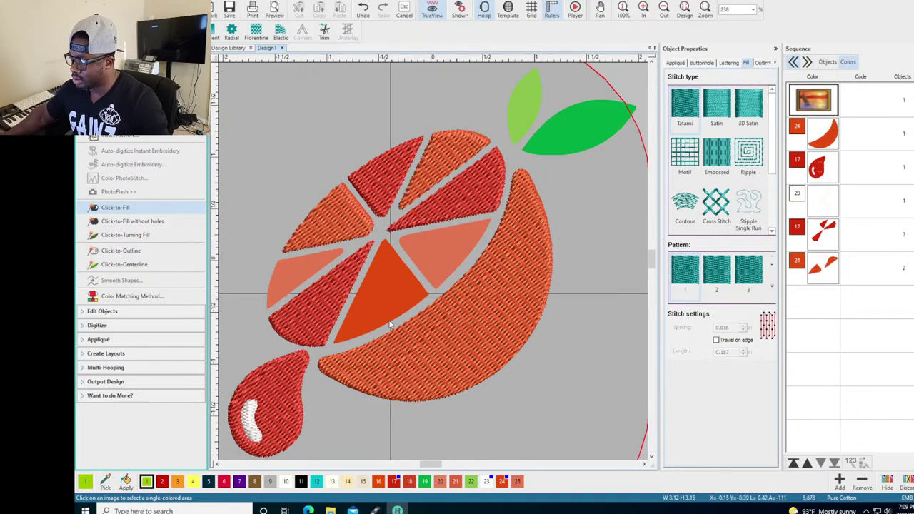
{"action": "left_click", "coordinate": [387, 311]}
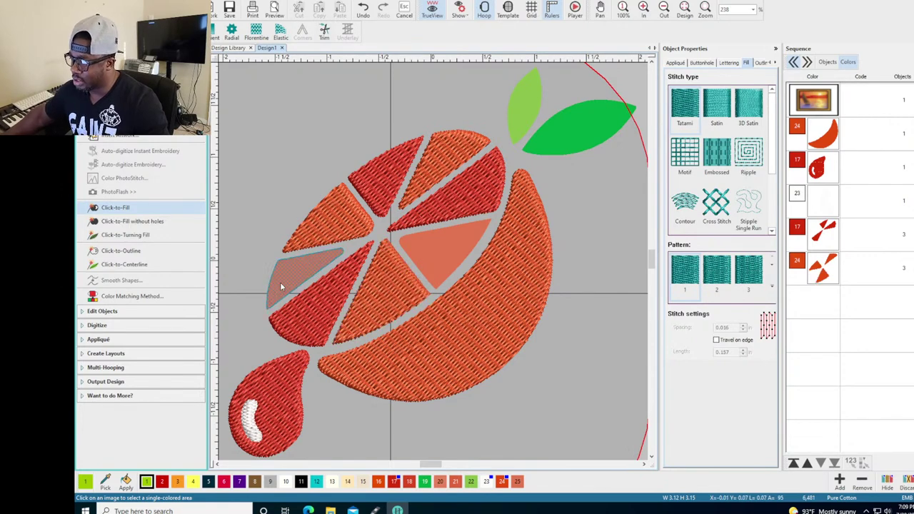
- Use Click-to-Fill to stitch the two salmon segments, the light green leaf and the dark green leaf
{"action": "left_click", "coordinate": [280, 286]}
{"action": "left_click", "coordinate": [442, 257]}
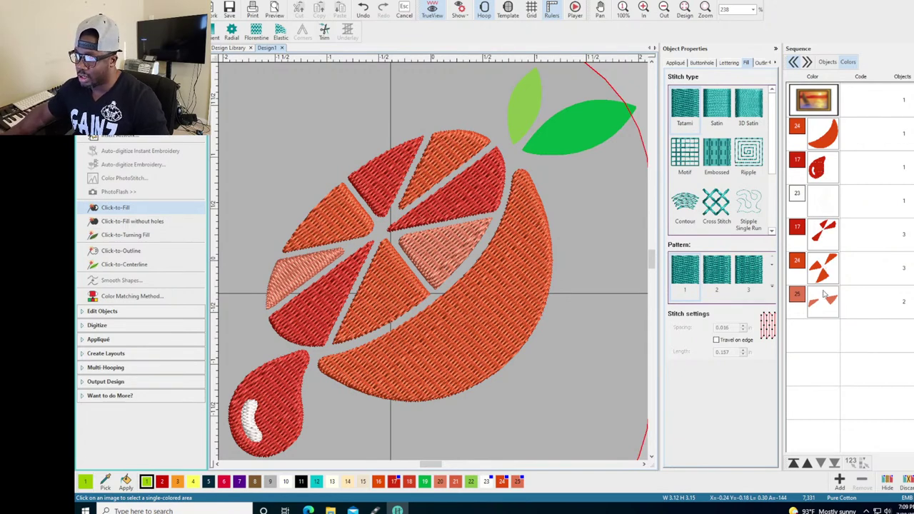
{"action": "left_click", "coordinate": [525, 107]}
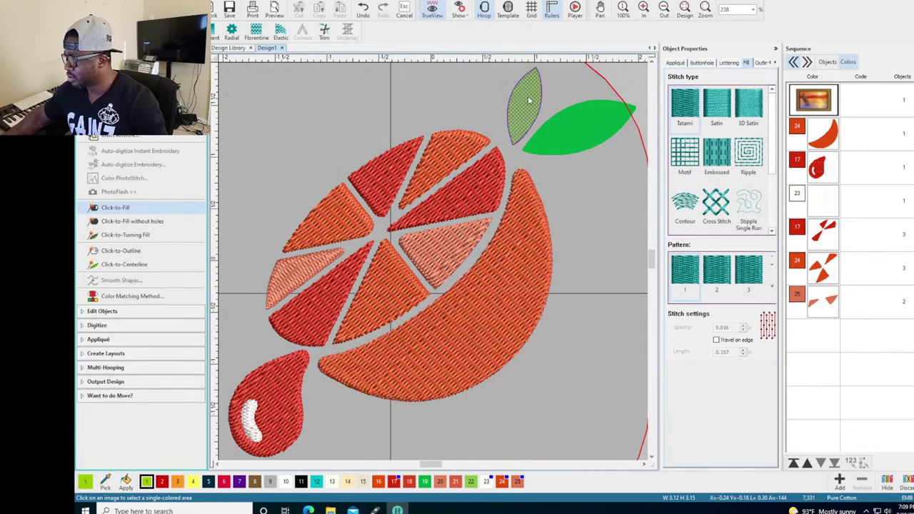
{"action": "left_click", "coordinate": [588, 139]}
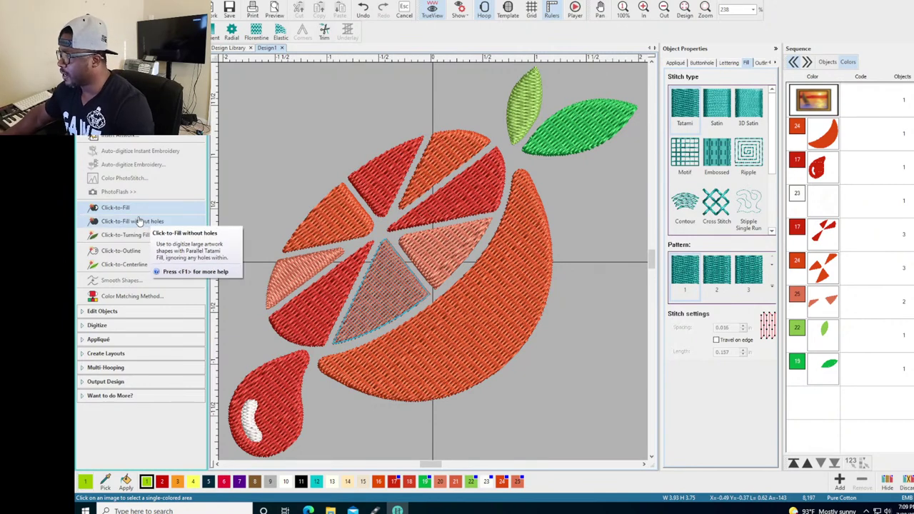
{"action": "left_click", "coordinate": [595, 190]}
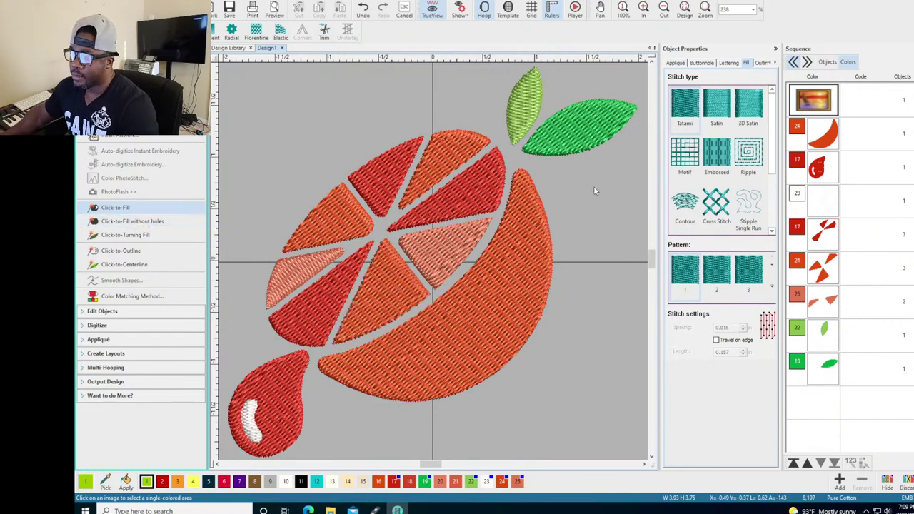
- Play the stitch-out simulation of the design at a faster speed, and stop it
{"action": "left_click", "coordinate": [575, 9]}
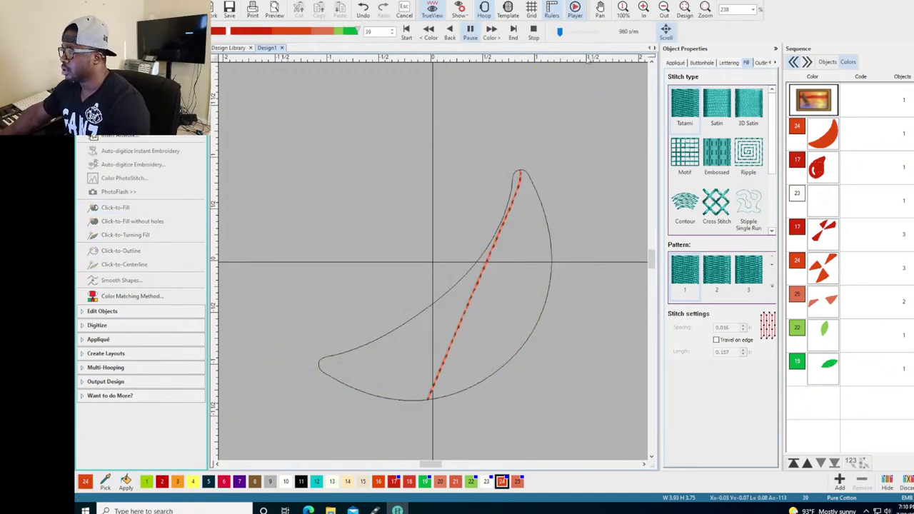
{"action": "left_click_drag", "start_coordinate": [581, 33], "coordinate": [588, 34]}
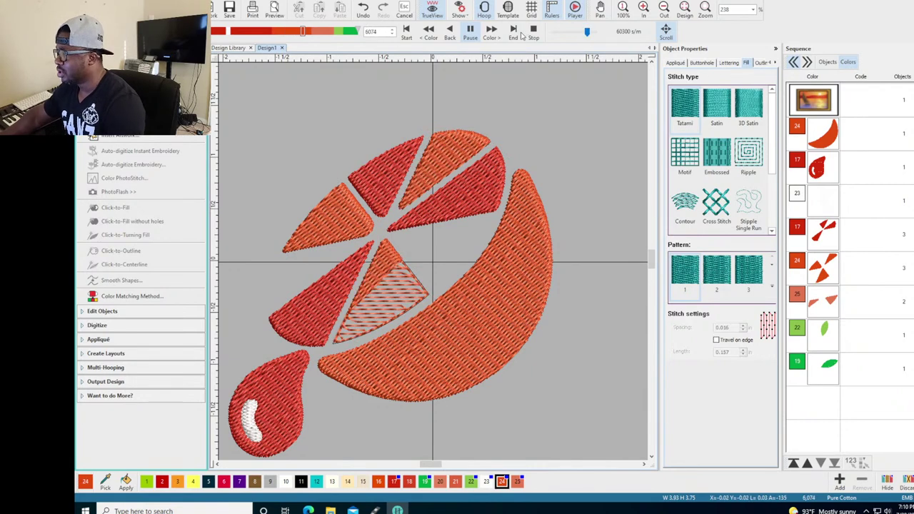
{"action": "key", "text": "Escape"}
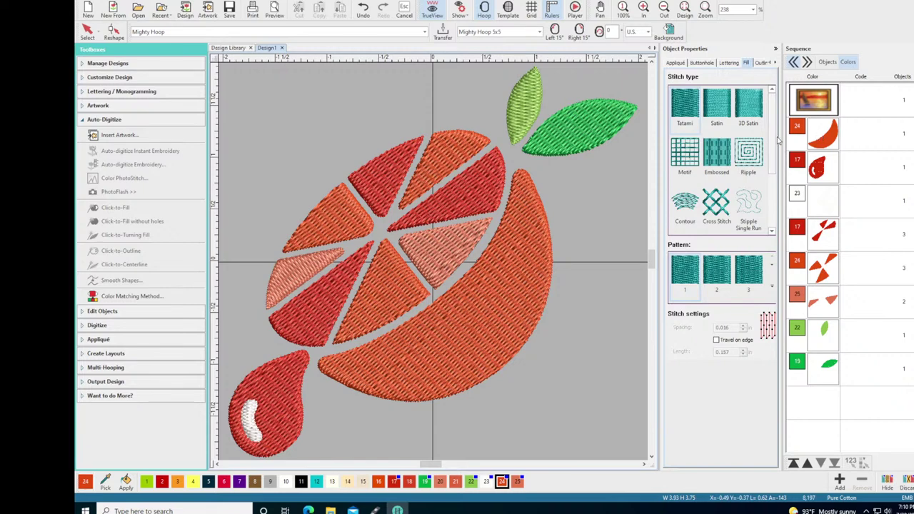
- Merge the orange rind with the orange segments' color block and the red segments with the juice drop's color block
{"action": "left_click", "coordinate": [820, 137]}
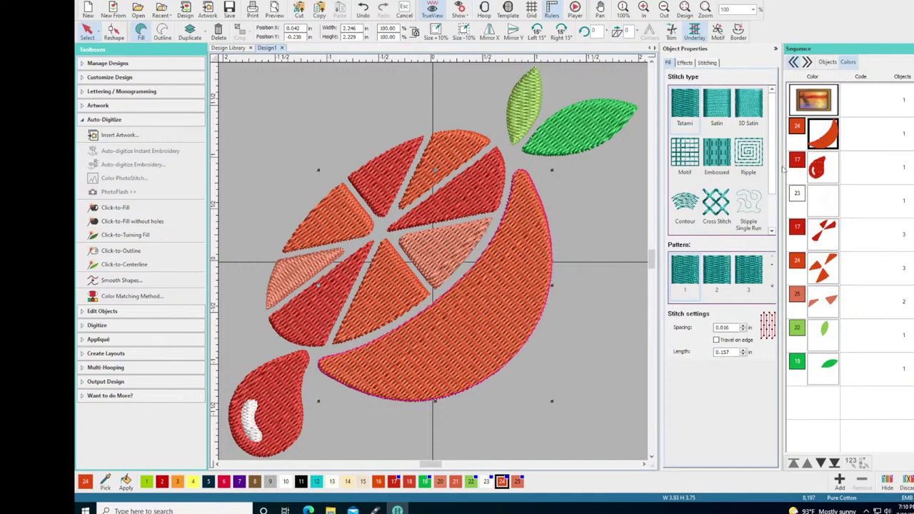
{"action": "left_click", "coordinate": [504, 485]}
{"action": "left_click_drag", "start_coordinate": [822, 289], "coordinate": [817, 285]}
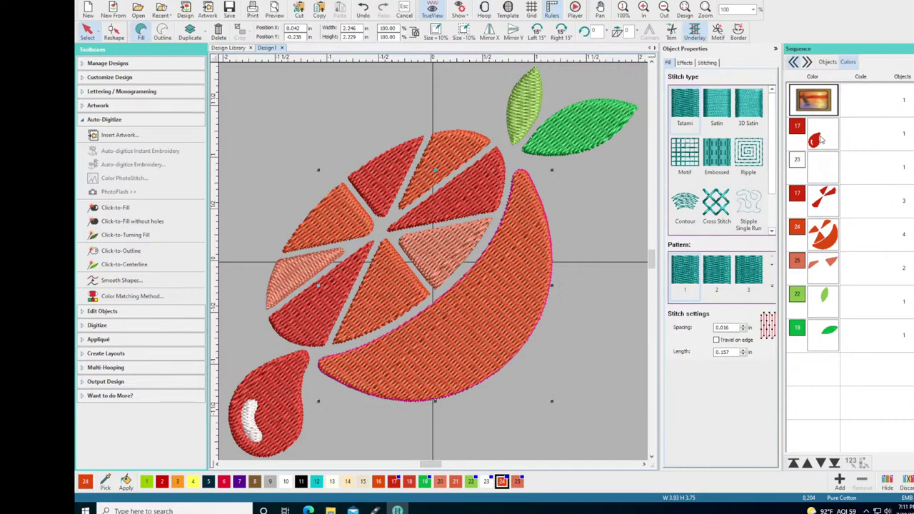
{"action": "left_click", "coordinate": [828, 188]}
{"action": "left_click_drag", "start_coordinate": [826, 181], "coordinate": [821, 155]}
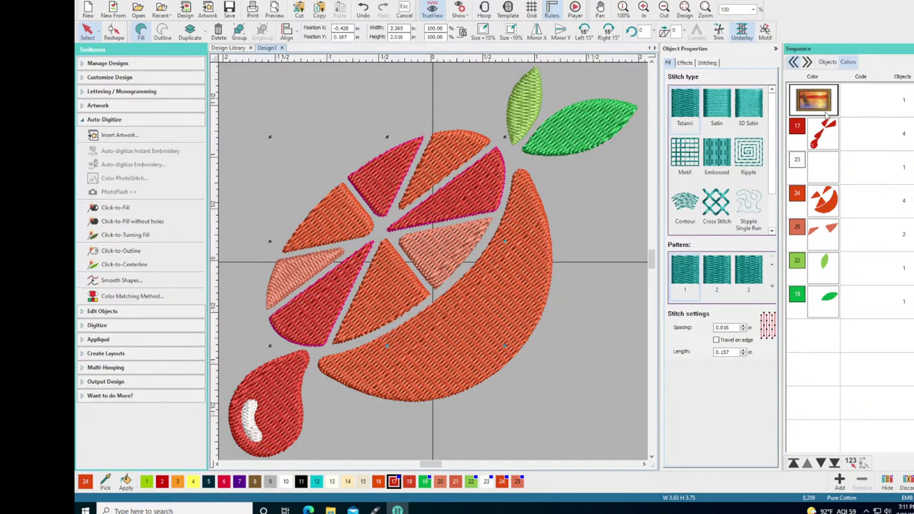
- Review the design's object and color sequence, look through the Janome and Brother thread chart, and close both lists
{"action": "left_click", "coordinate": [827, 62]}
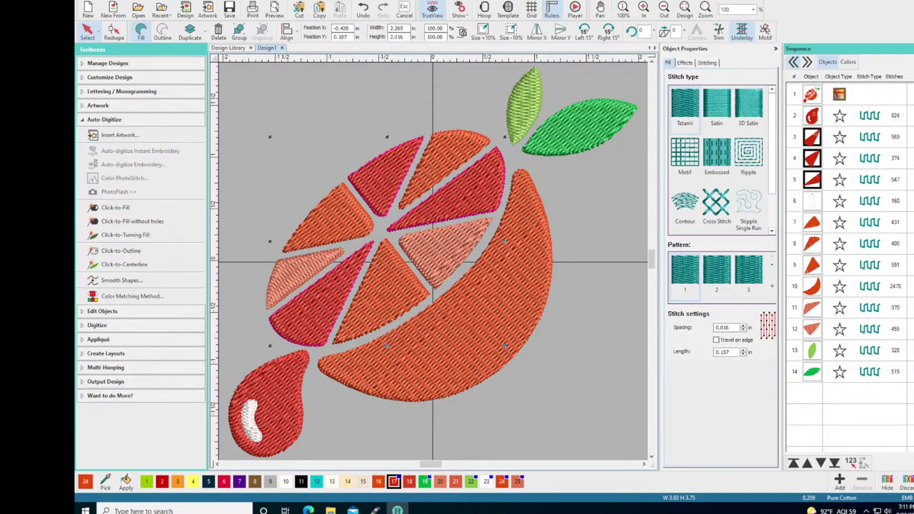
{"action": "left_click", "coordinate": [848, 62]}
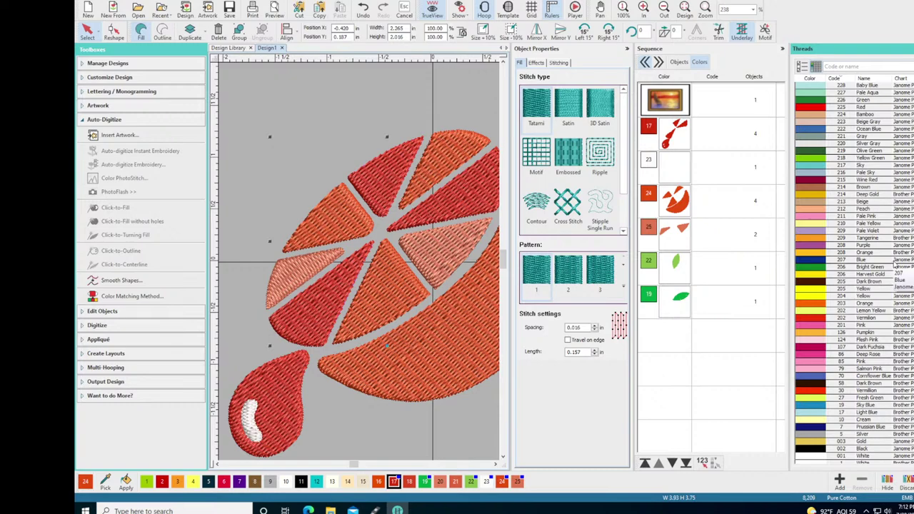
{"action": "scroll", "coordinate": [901, 263], "scroll_direction": "up", "scroll_amount": 15}
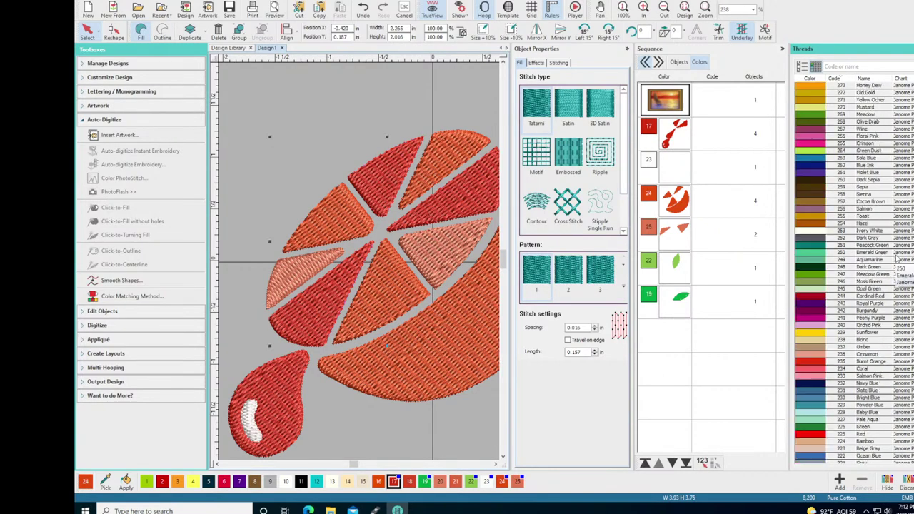
{"action": "scroll", "coordinate": [904, 245], "scroll_direction": "up", "scroll_amount": 10}
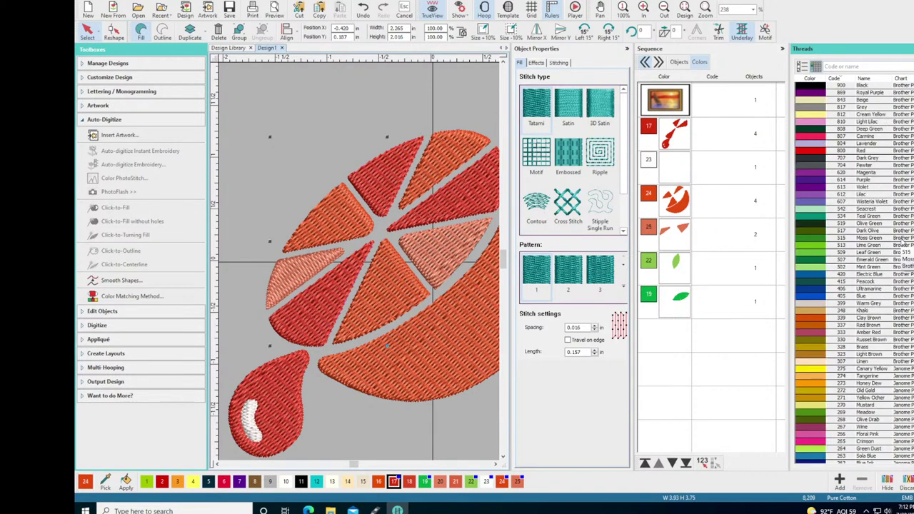
{"action": "scroll", "coordinate": [904, 243], "scroll_direction": "down", "scroll_amount": 5}
{"action": "scroll", "coordinate": [904, 244], "scroll_direction": "down", "scroll_amount": 10}
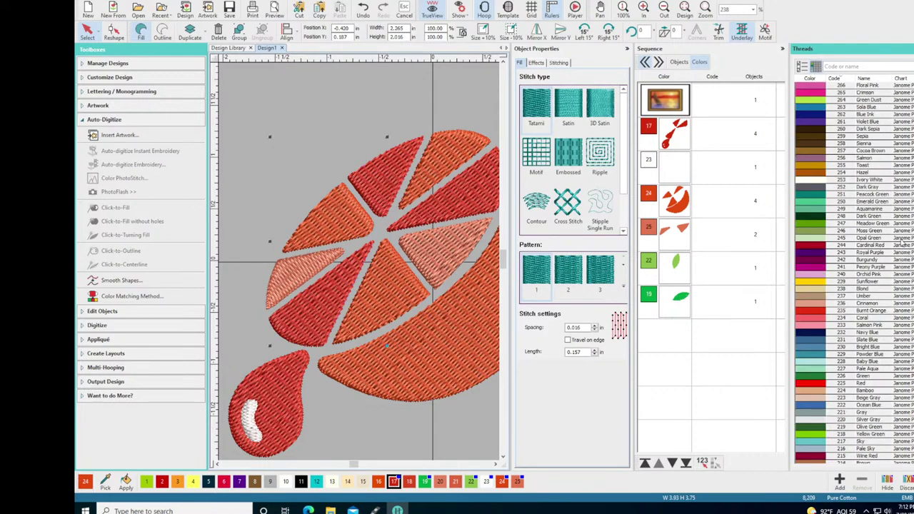
{"action": "scroll", "coordinate": [903, 243], "scroll_direction": "down", "scroll_amount": 10}
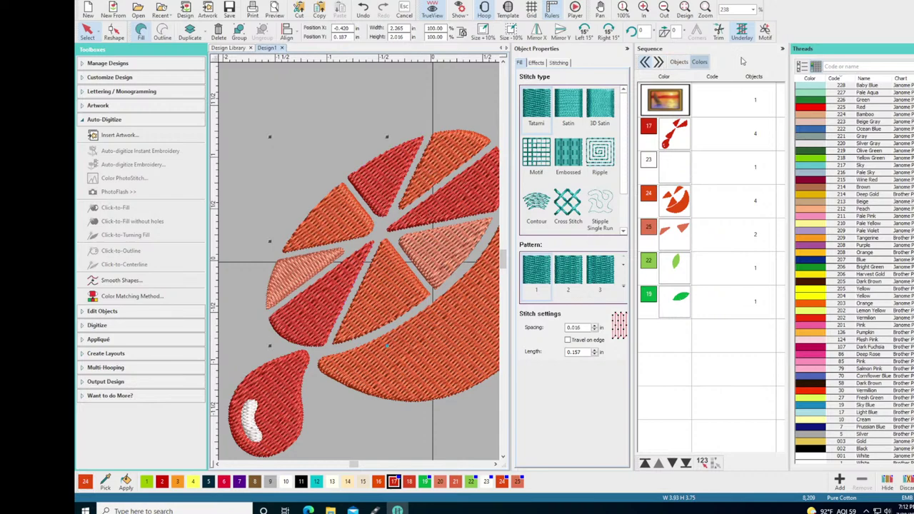
{"action": "left_click", "coordinate": [782, 49]}
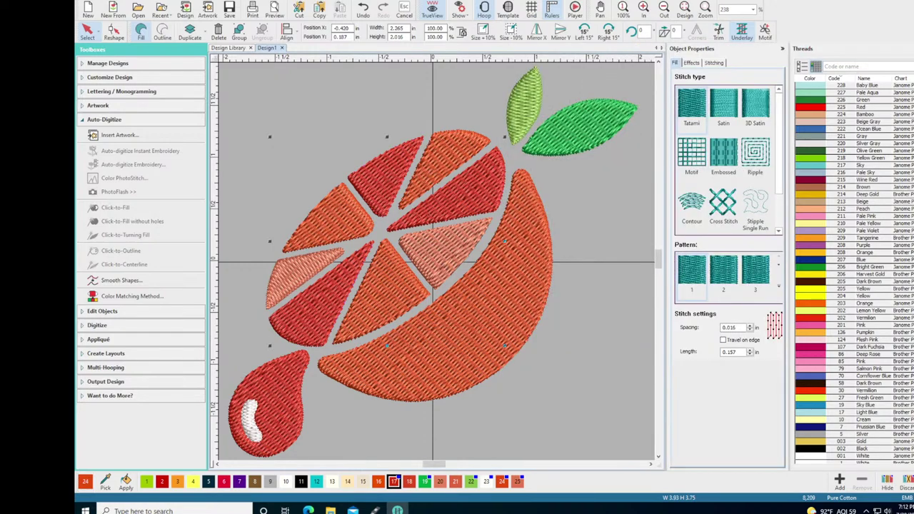
{"action": "left_click", "coordinate": [909, 49]}
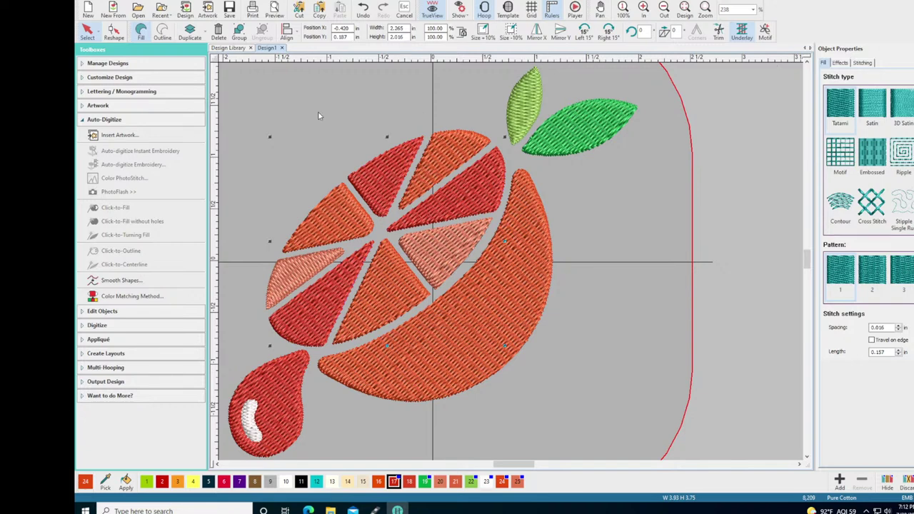
- Collapse the Auto-Digitize toolbox, expand the Digitize toolbox and look over its manual drawing tools
{"action": "left_click", "coordinate": [82, 121]}
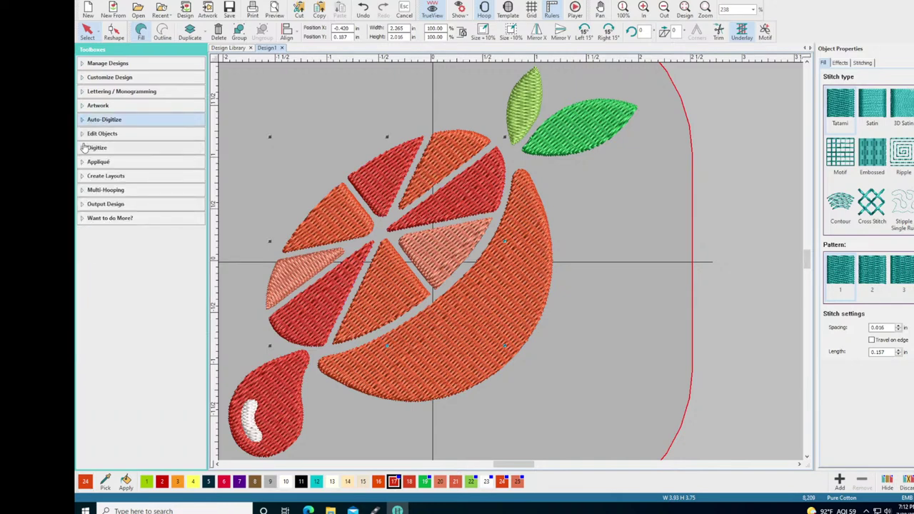
{"action": "left_click", "coordinate": [82, 148]}
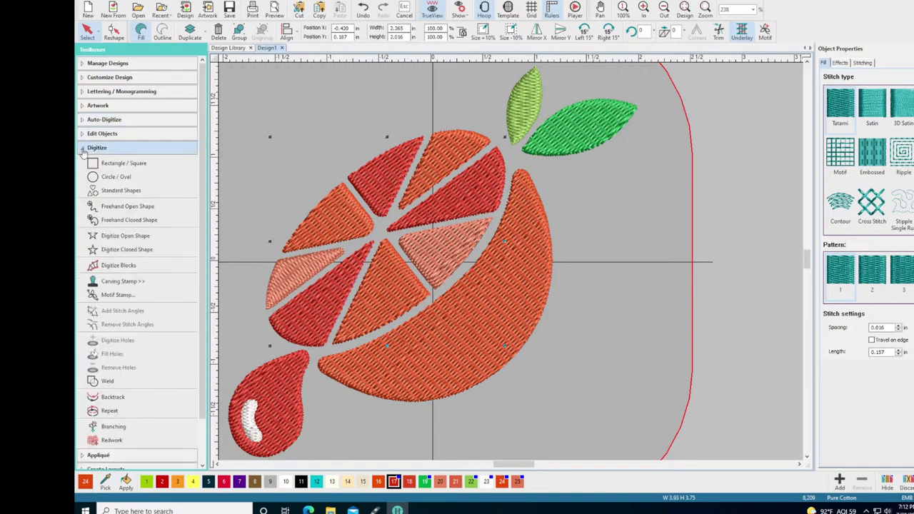
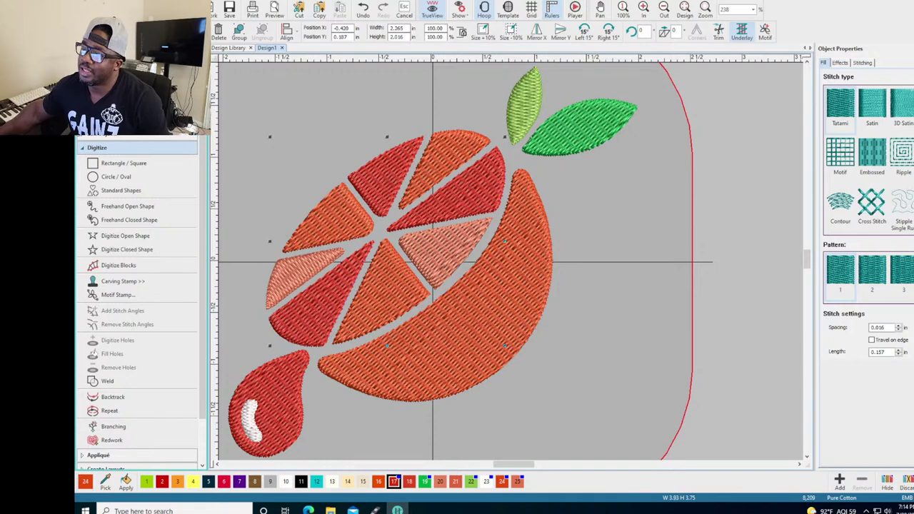
{"action": "left_click", "coordinate": [83, 149]}
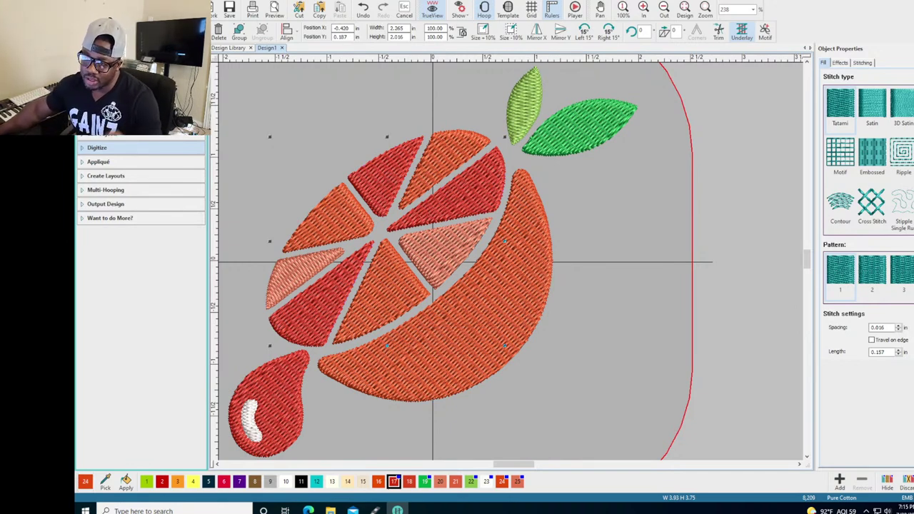
{"action": "left_click", "coordinate": [97, 149]}
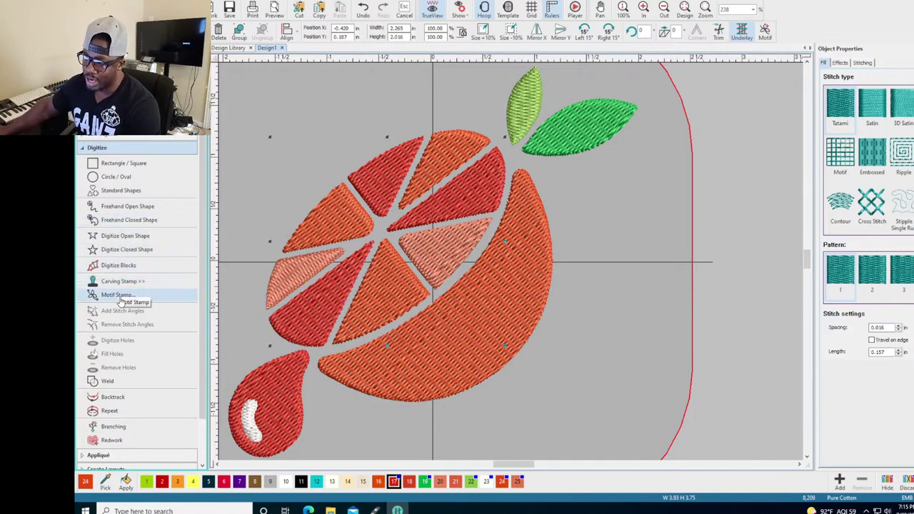
{"action": "scroll", "coordinate": [118, 380], "scroll_direction": "down", "scroll_amount": 2}
{"action": "scroll", "coordinate": [118, 380], "scroll_direction": "up", "scroll_amount": 2}
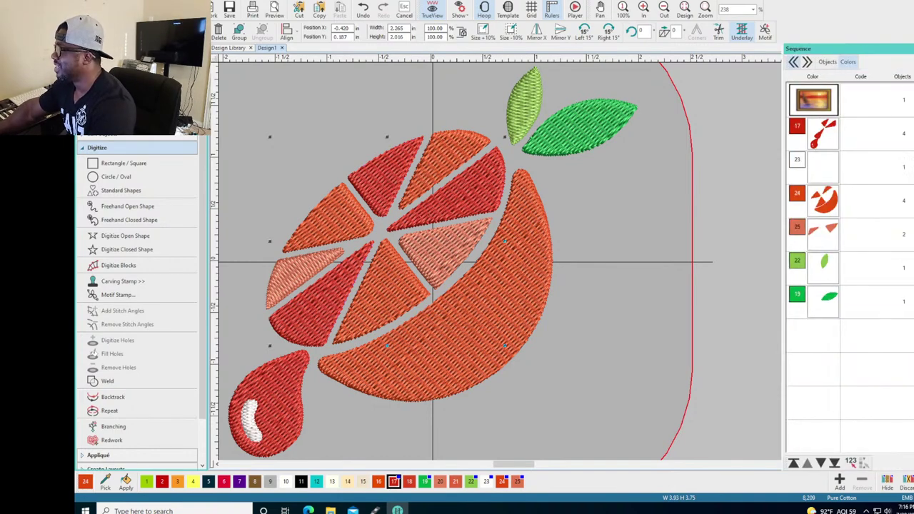
- Delete every stitched color block from the color sequence, keeping only the citrus artwork
{"action": "left_click", "coordinate": [823, 136]}
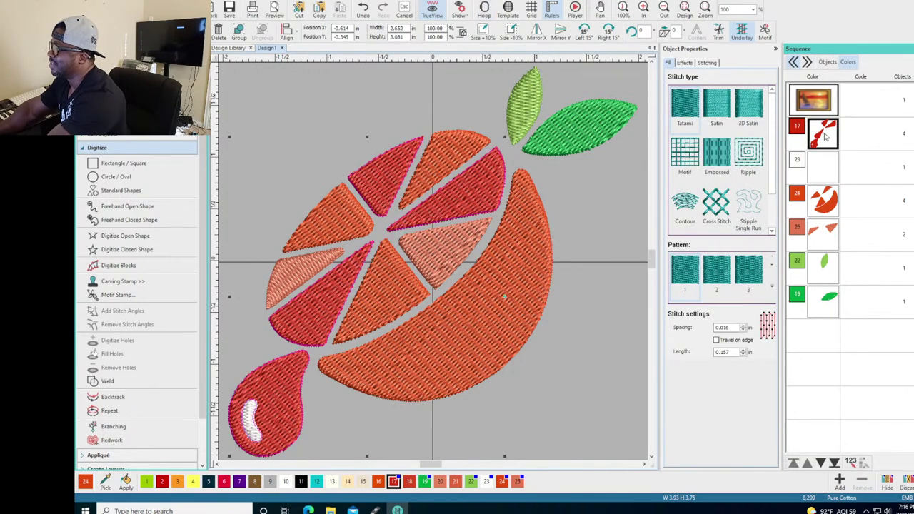
{"action": "key", "text": "Delete"}
{"action": "left_click", "coordinate": [825, 138]}
{"action": "key", "text": "Delete"}
{"action": "left_click", "coordinate": [826, 138]}
{"action": "key", "text": "Delete"}
{"action": "left_click", "coordinate": [825, 138]}
{"action": "key", "text": "Delete"}
{"action": "left_click", "coordinate": [825, 139]}
{"action": "key", "text": "Delete"}
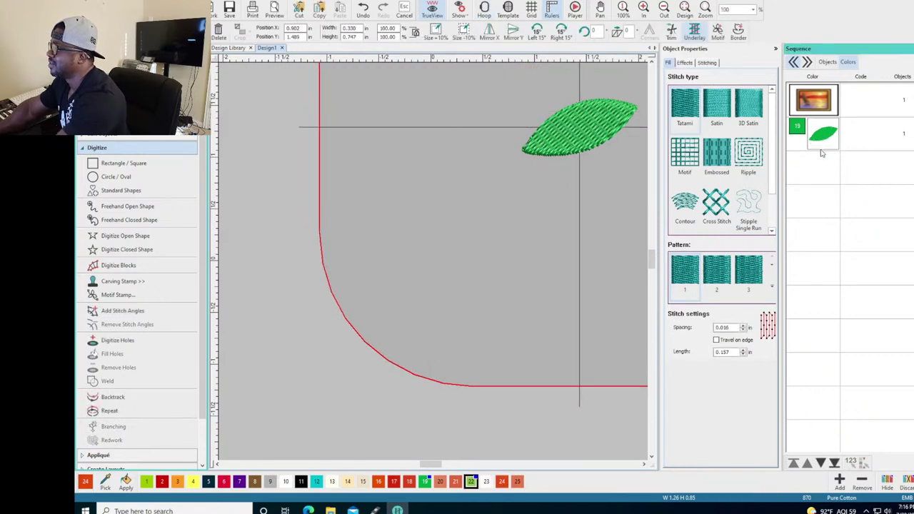
{"action": "left_click", "coordinate": [824, 143]}
{"action": "key", "text": "Delete"}
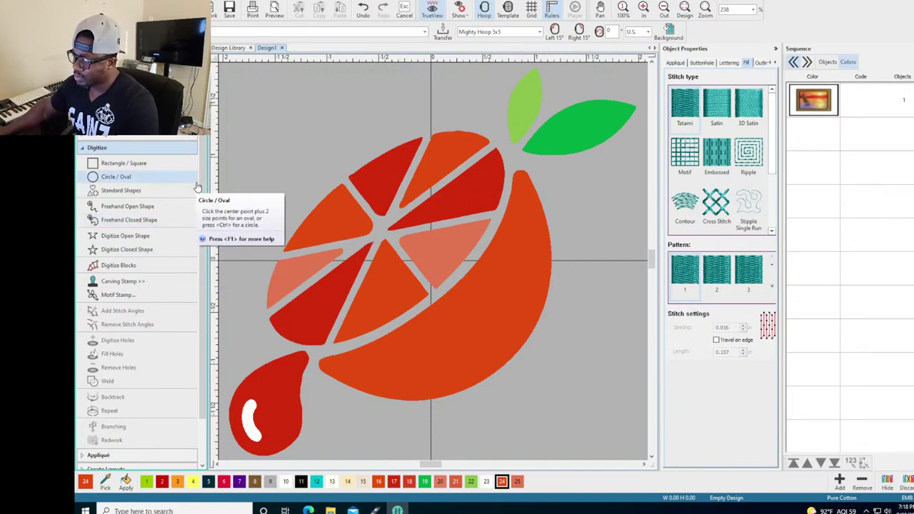
- Trace the orange segment above the small salmon segment with Freehand Closed Shape as a Tatami fill in color 24
{"action": "left_click", "coordinate": [129, 220]}
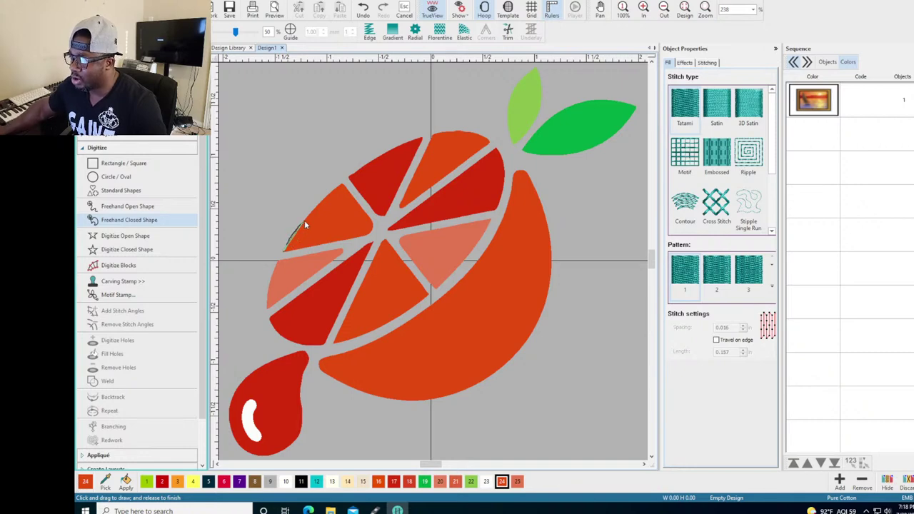
{"action": "key", "text": "Escape"}
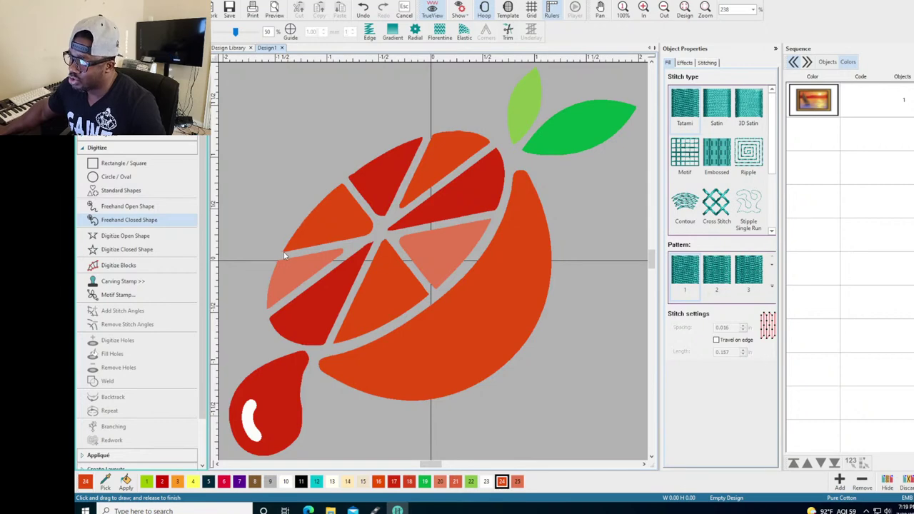
{"action": "mouse_move", "coordinate": [285, 255]}
{"action": "left_mouse_down"}
{"action": "mouse_move", "coordinate": [341, 187]}
{"action": "mouse_move", "coordinate": [374, 226]}
{"action": "mouse_move", "coordinate": [363, 241]}
{"action": "mouse_move", "coordinate": [284, 251]}
{"action": "left_mouse_up"}
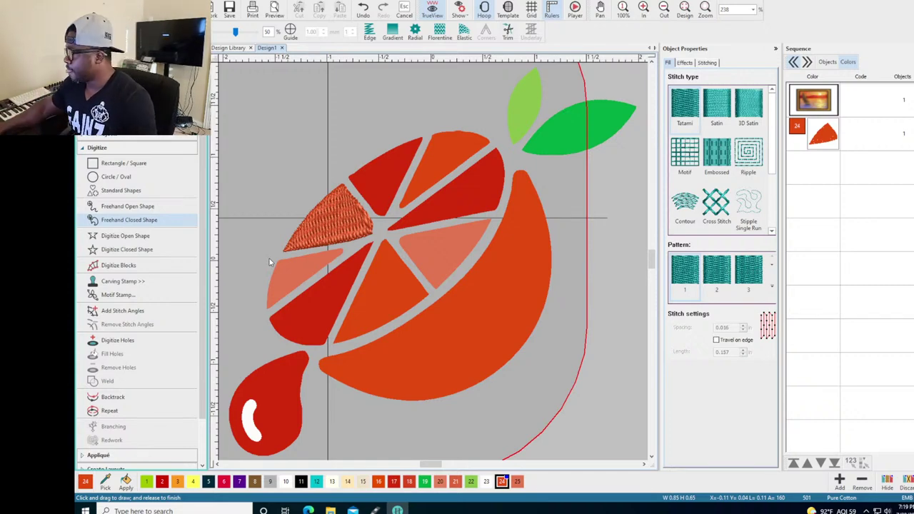
- Draw a Freehand Open Shape line along the white highlight in the juice drop and set its outline stitch type to Satin
{"action": "left_click", "coordinate": [290, 195]}
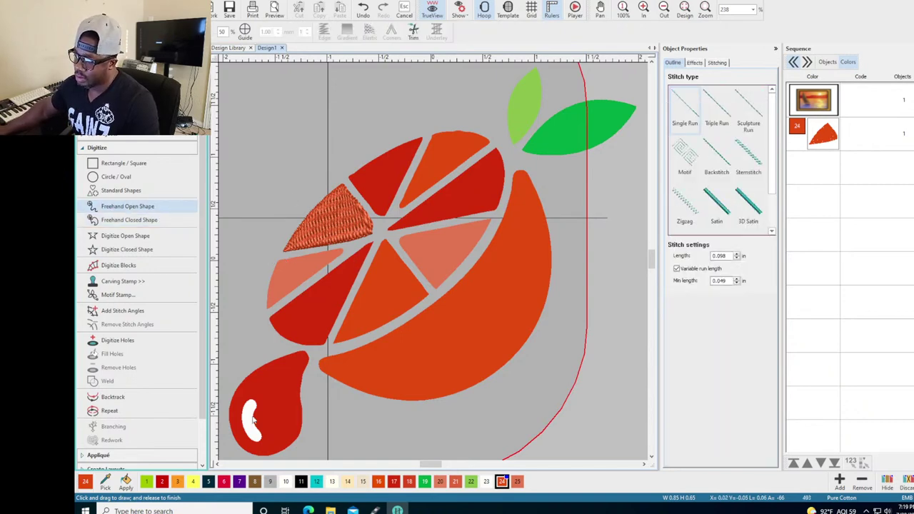
{"action": "mouse_move", "coordinate": [253, 405]}
{"action": "left_mouse_down"}
{"action": "mouse_move", "coordinate": [246, 427]}
{"action": "mouse_move", "coordinate": [261, 446]}
{"action": "left_mouse_up"}
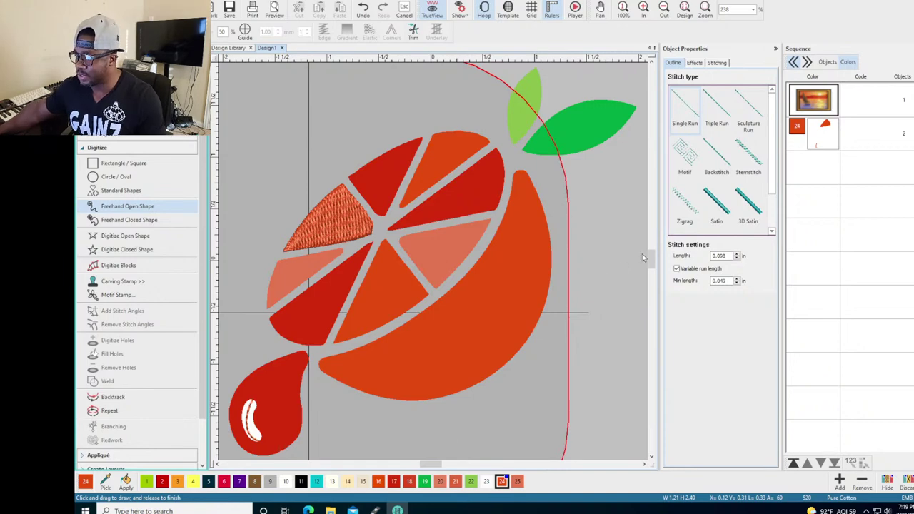
{"action": "left_click", "coordinate": [718, 208]}
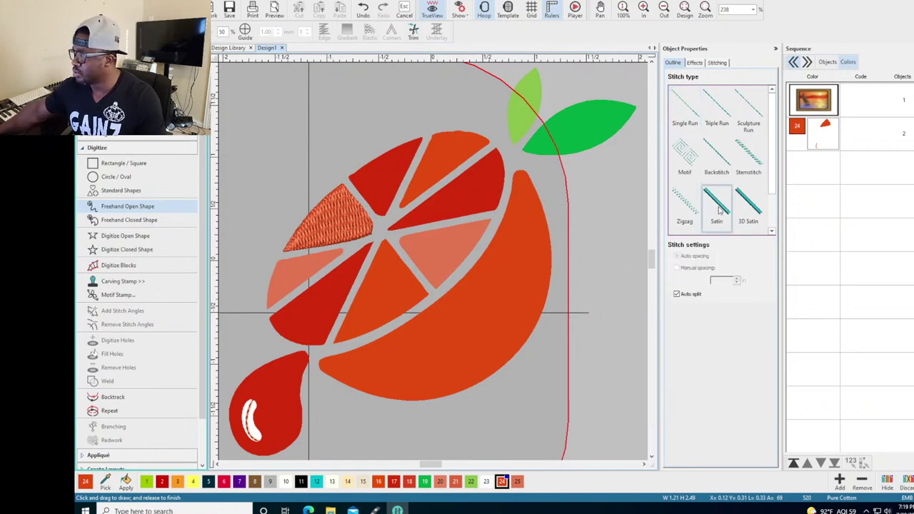
{"action": "left_click", "coordinate": [822, 143]}
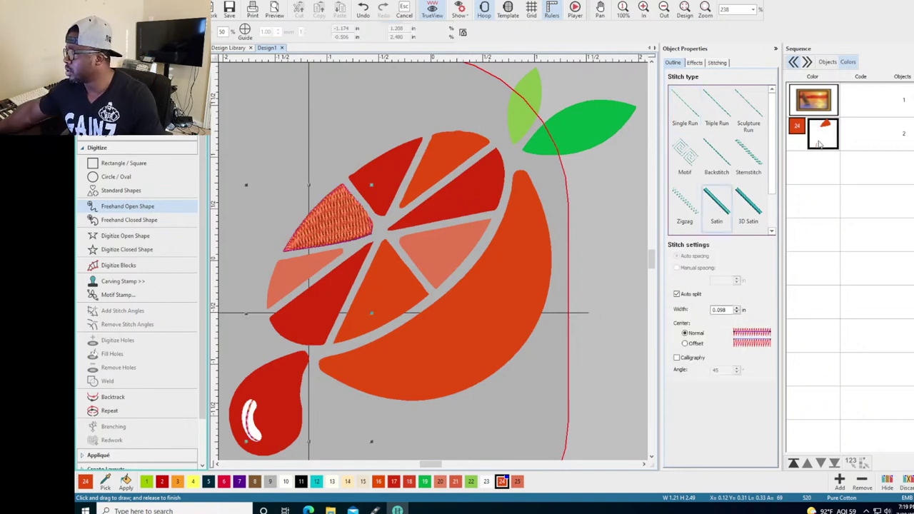
{"action": "left_click", "coordinate": [827, 62]}
{"action": "left_click", "coordinate": [812, 139]}
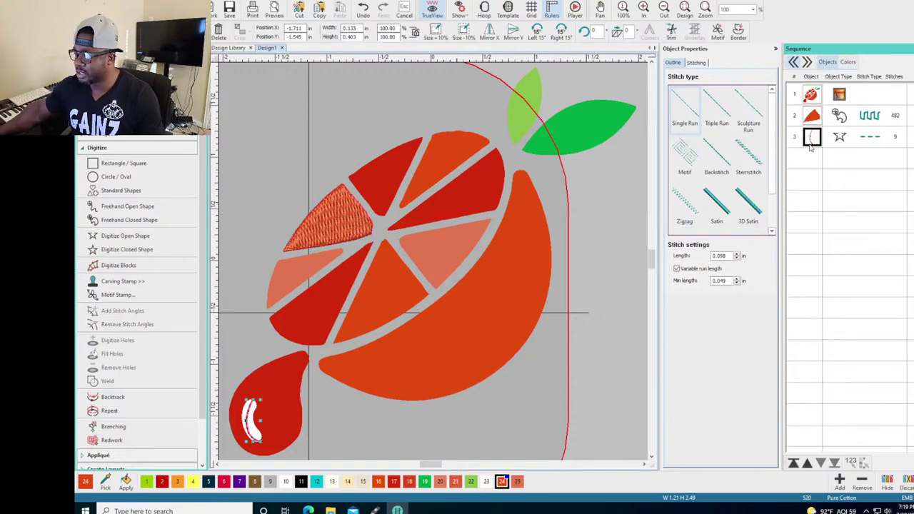
{"action": "left_click", "coordinate": [718, 208]}
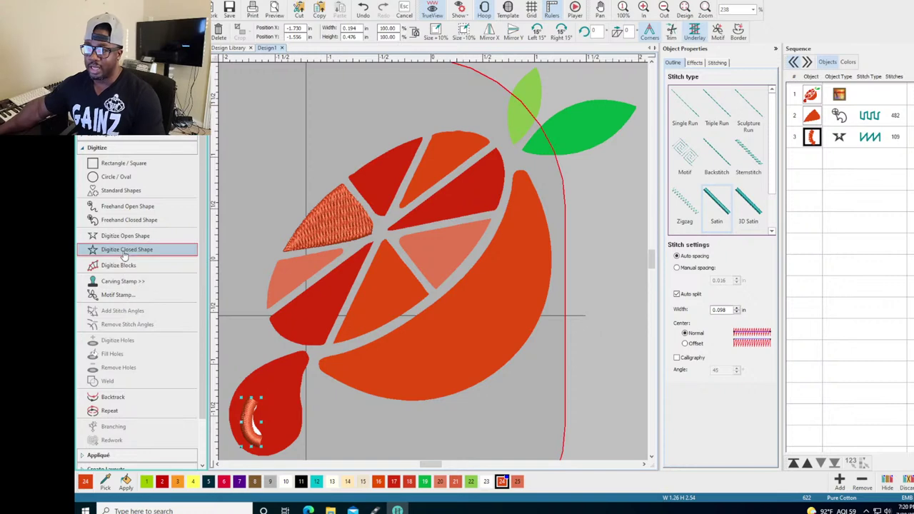
- Outline the dark green leaf with Digitize Closed Shape in Satin stitch, placing boundary points at its tips and curved edges
{"action": "left_click", "coordinate": [134, 256]}
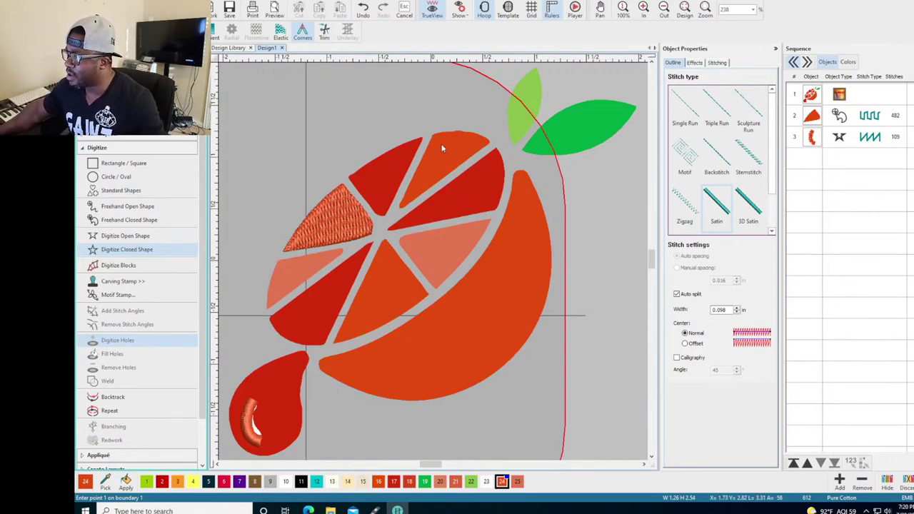
{"action": "left_click", "coordinate": [522, 154]}
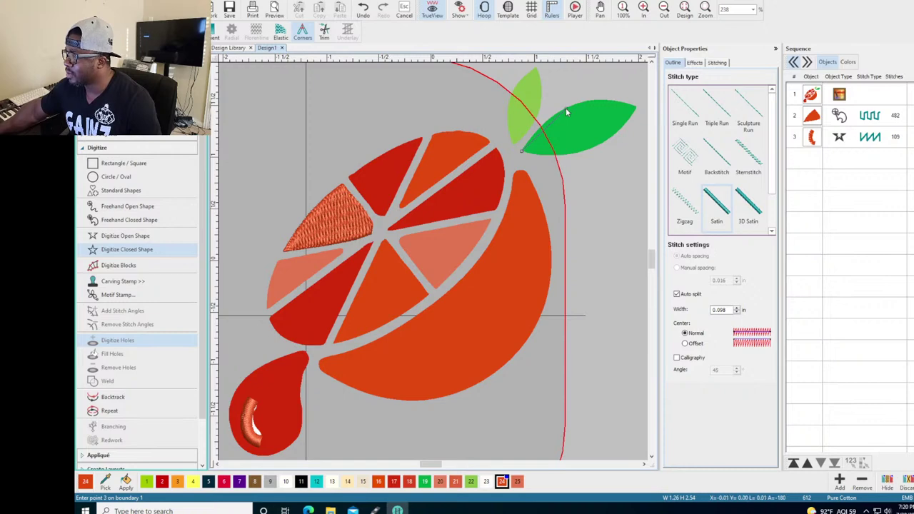
{"action": "left_click", "coordinate": [568, 113]}
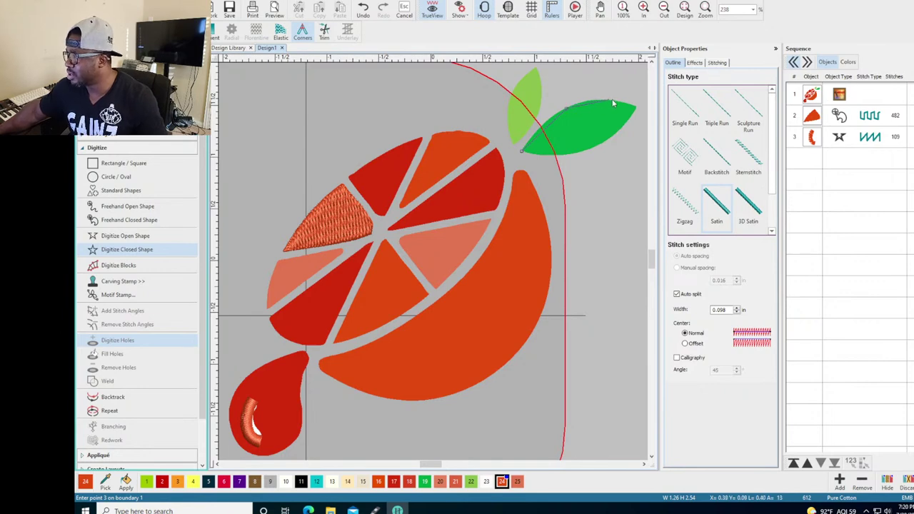
{"action": "left_click", "coordinate": [637, 110]}
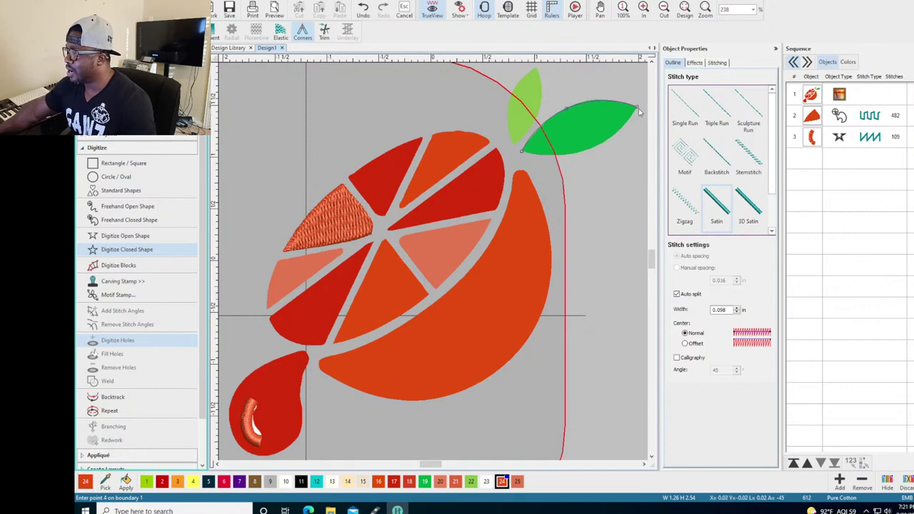
{"action": "left_click", "coordinate": [593, 153]}
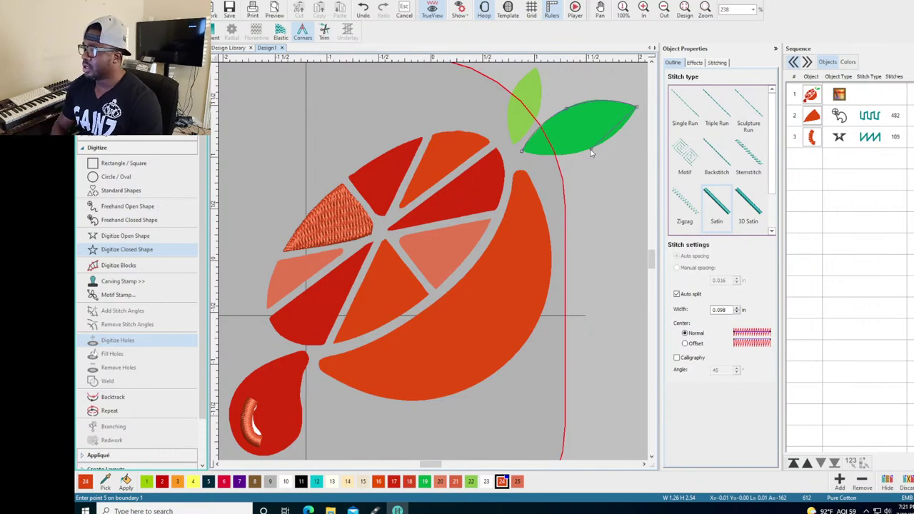
{"action": "key", "text": "Return"}
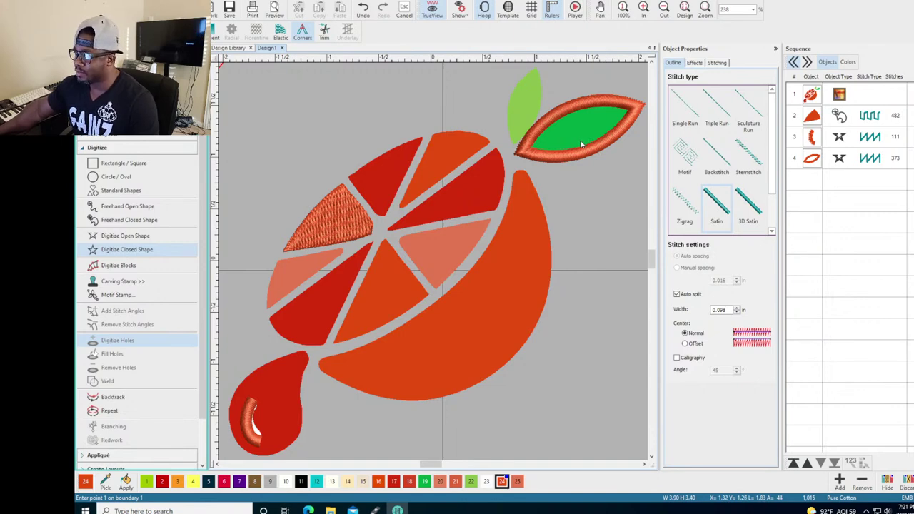
- Convert the dark green leaf's satin outline to a Tatami fill and deselect the leaf
{"action": "left_click", "coordinate": [812, 158]}
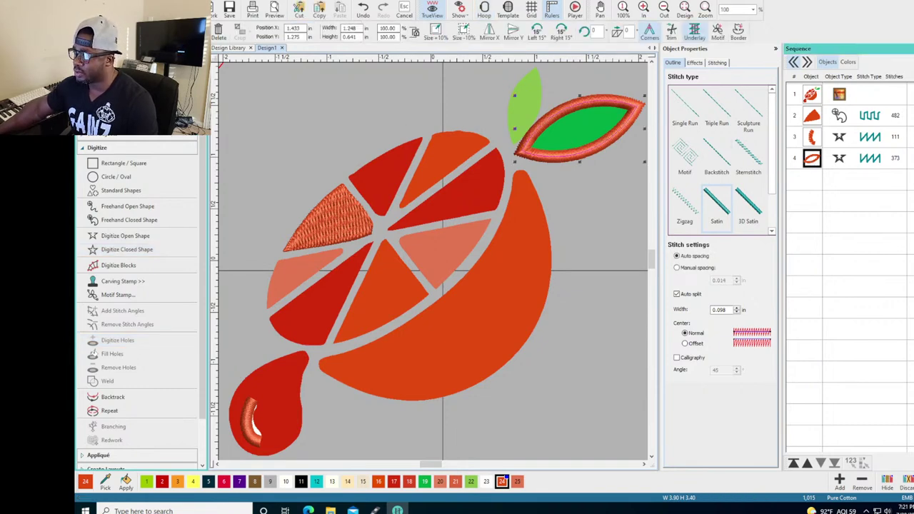
{"action": "key", "text": "ctrl+z"}
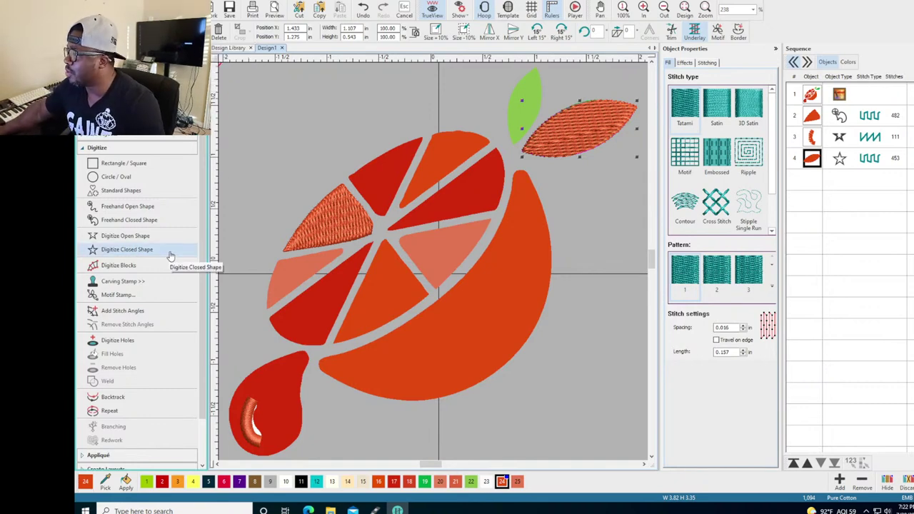
{"action": "left_click", "coordinate": [513, 148]}
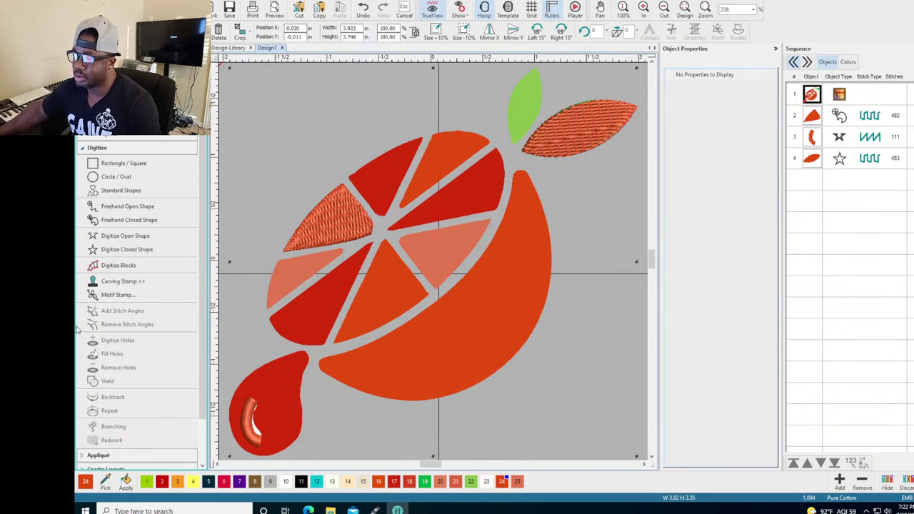
- Outline the light green leaf with Digitize Closed Shape as a Tatami fill in color 22, placing boundary points at its tips and curved edges
{"action": "left_click", "coordinate": [114, 251]}
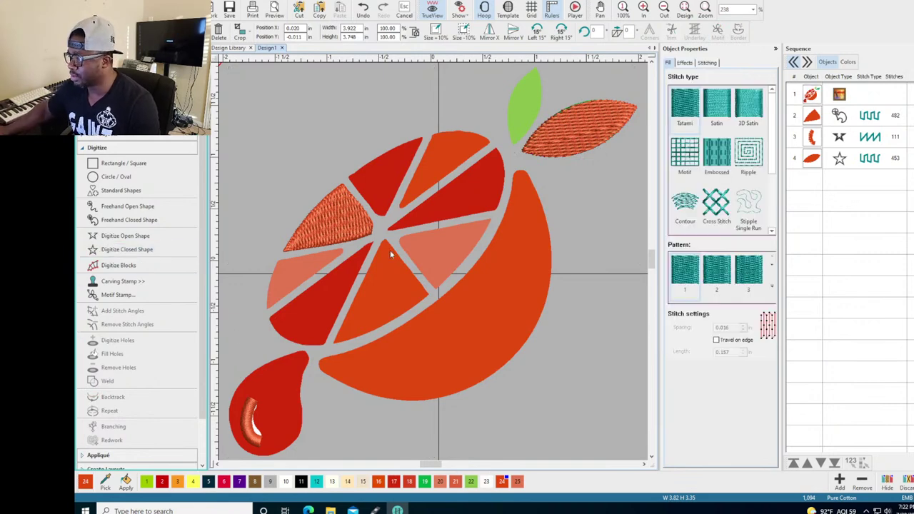
{"action": "left_click", "coordinate": [471, 481]}
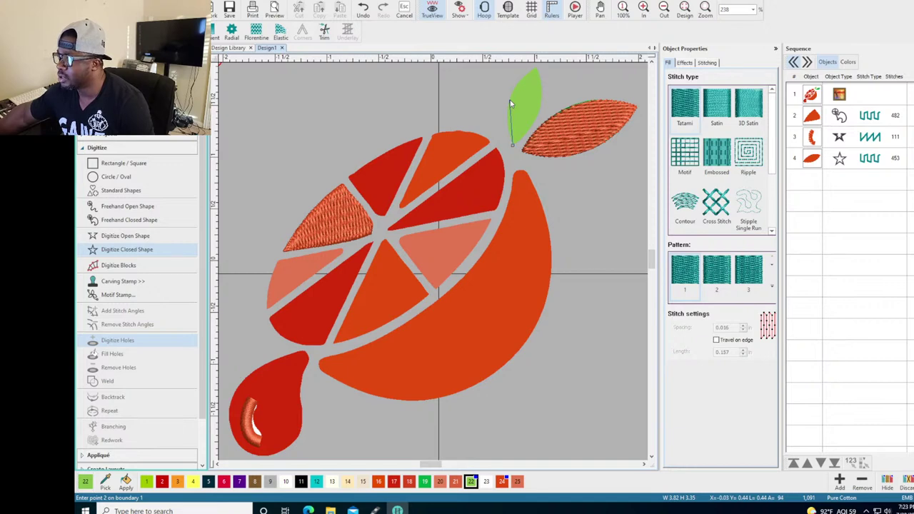
{"action": "left_click", "coordinate": [509, 101]}
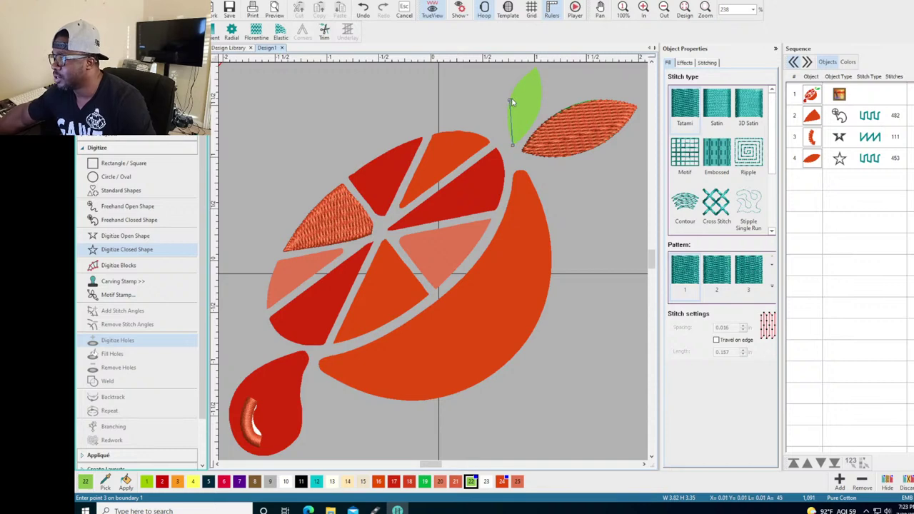
{"action": "left_click", "coordinate": [537, 69]}
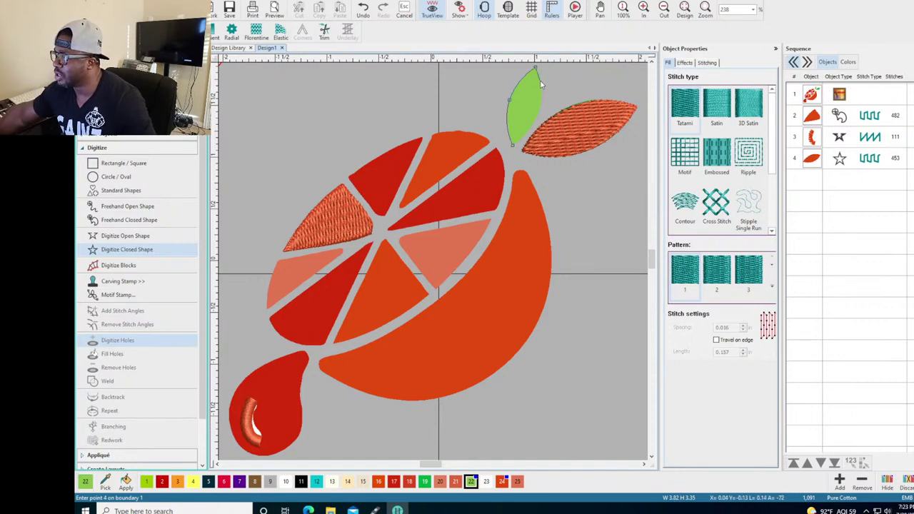
{"action": "left_click", "coordinate": [541, 100]}
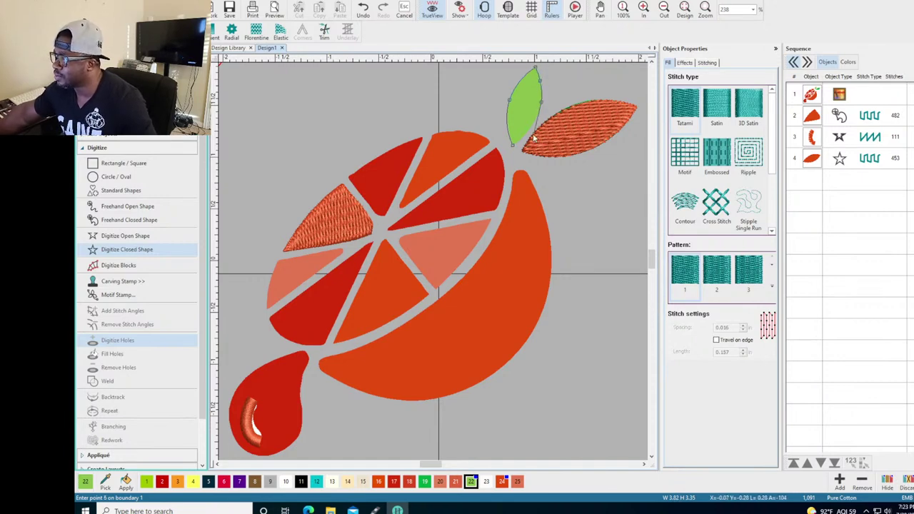
{"action": "left_click", "coordinate": [537, 120]}
{"action": "left_click", "coordinate": [527, 136]}
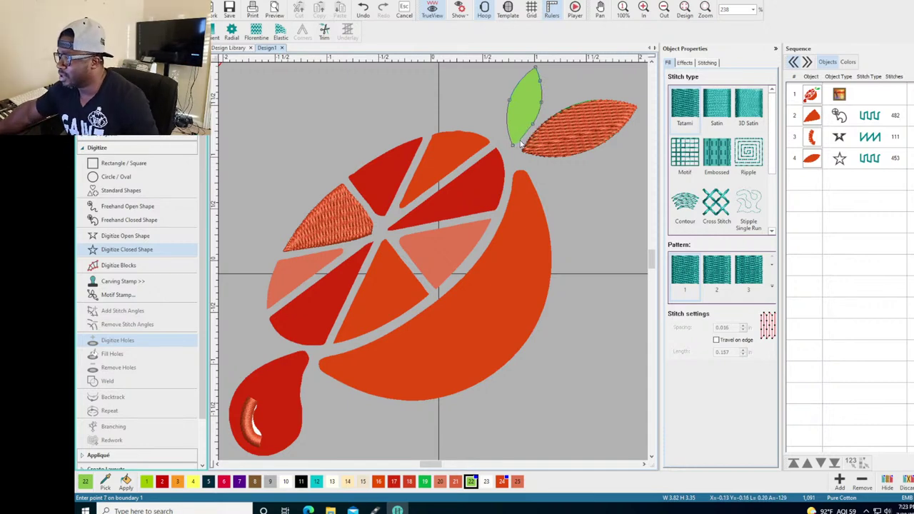
{"action": "left_click", "coordinate": [520, 144]}
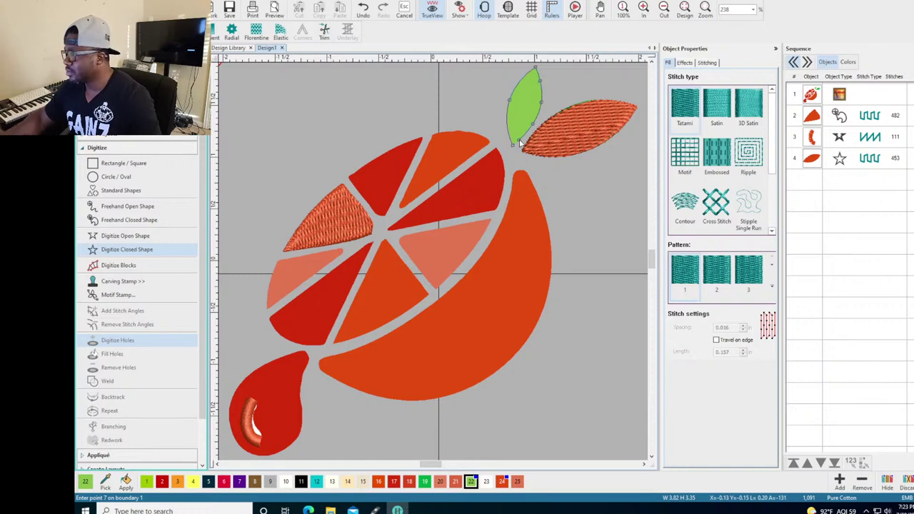
{"action": "key", "text": "Return"}
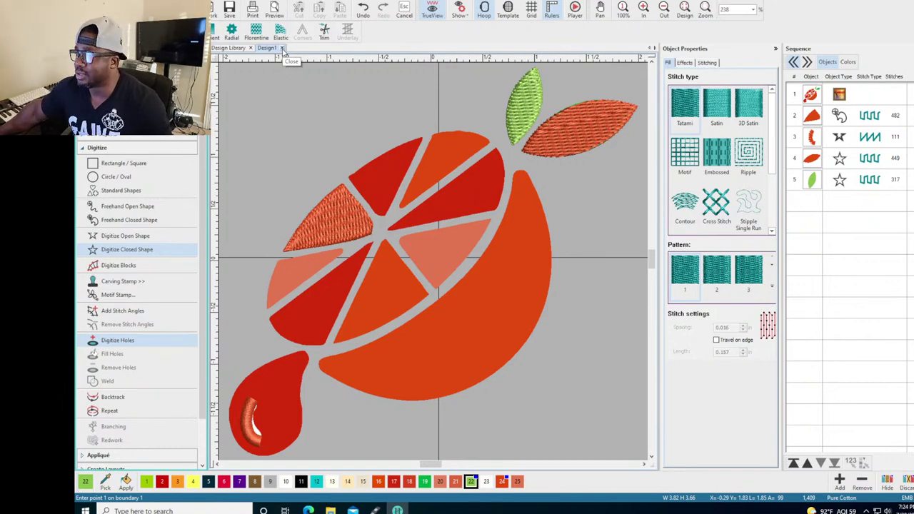
- Close Design1 without saving its changes
{"action": "left_click", "coordinate": [283, 48]}
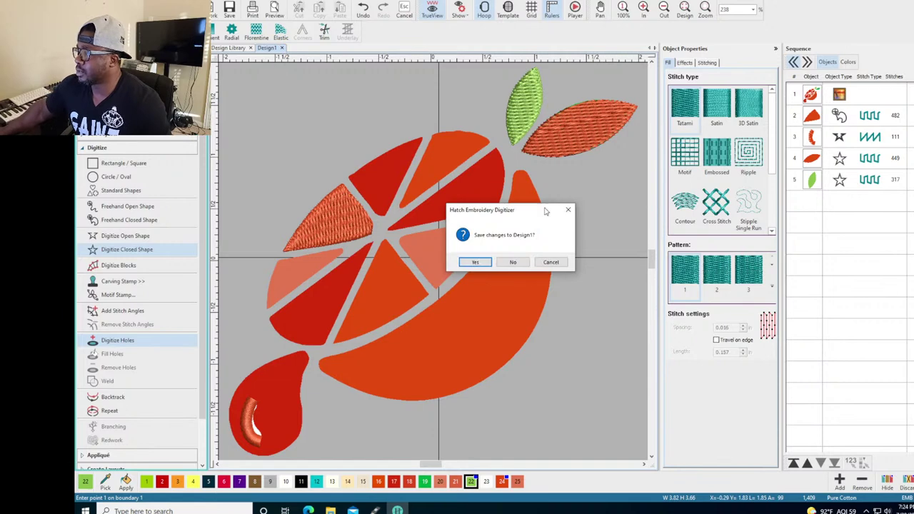
{"action": "left_click", "coordinate": [512, 262]}
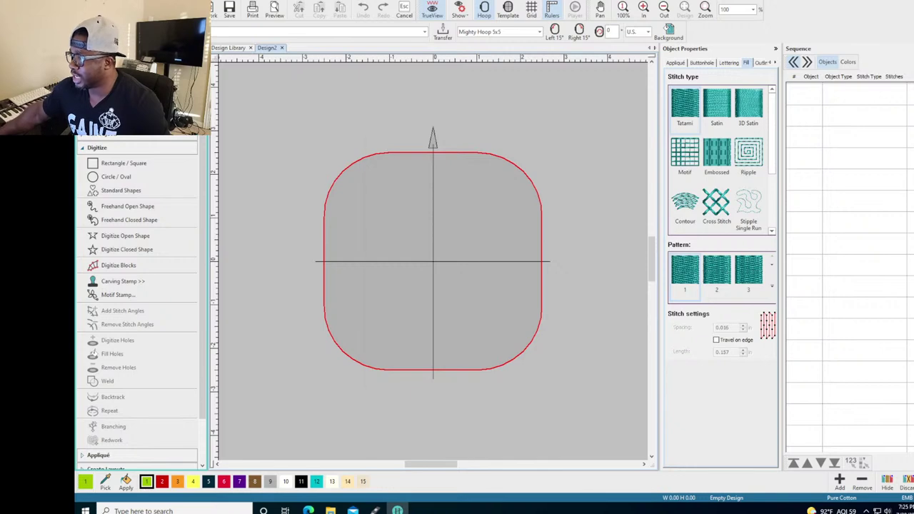
- Insert Applique Spiderman 4X4.DST from the 9SpidermanConvert applique folder in Downloads > embroidery and accept the non-native design notice
{"action": "key", "text": "ctrl+i"}
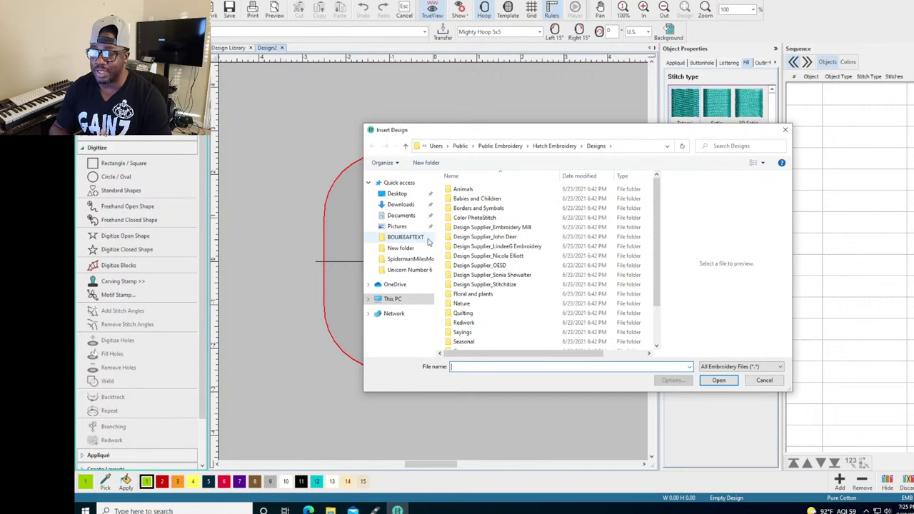
{"action": "left_click", "coordinate": [400, 206]}
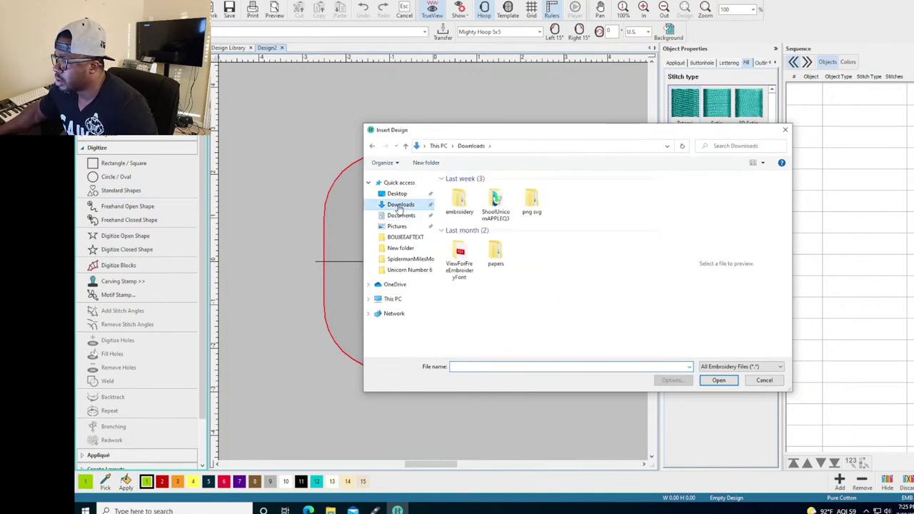
{"action": "double_click", "coordinate": [457, 202]}
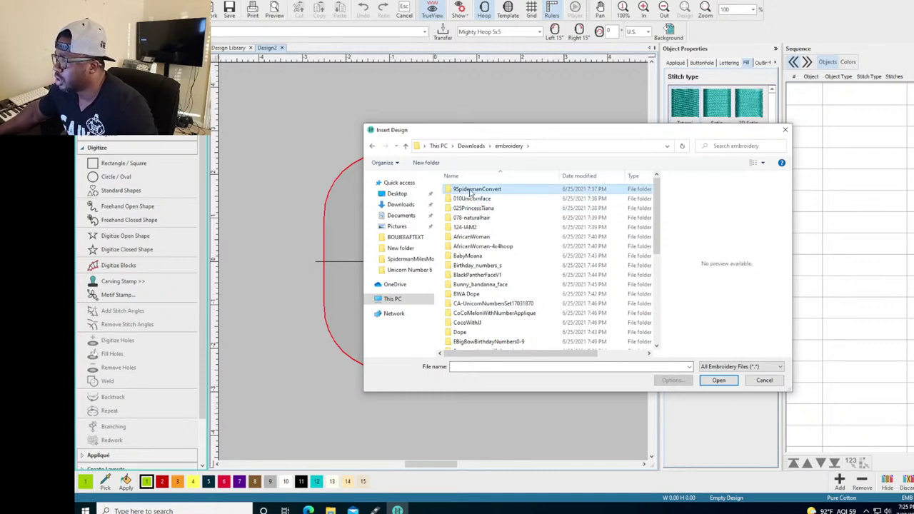
{"action": "double_click", "coordinate": [472, 190]}
{"action": "double_click", "coordinate": [473, 189]}
{"action": "double_click", "coordinate": [470, 190]}
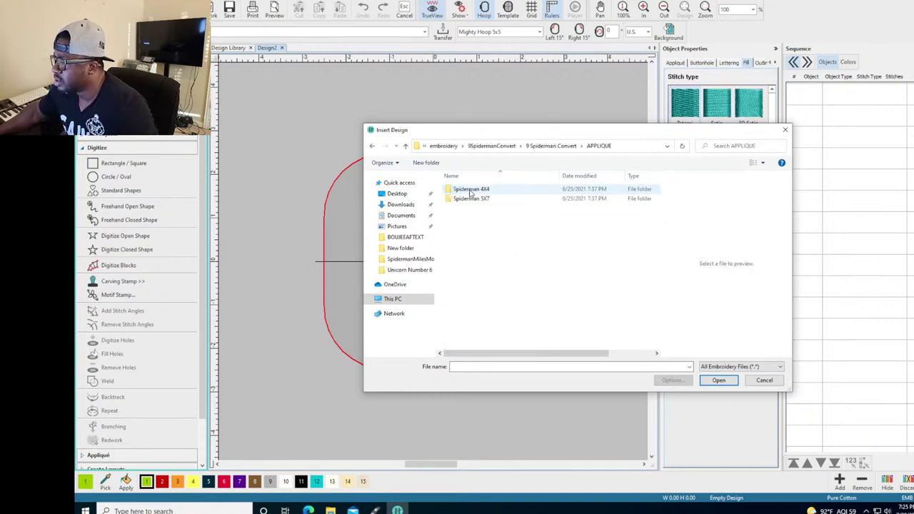
{"action": "double_click", "coordinate": [470, 190]}
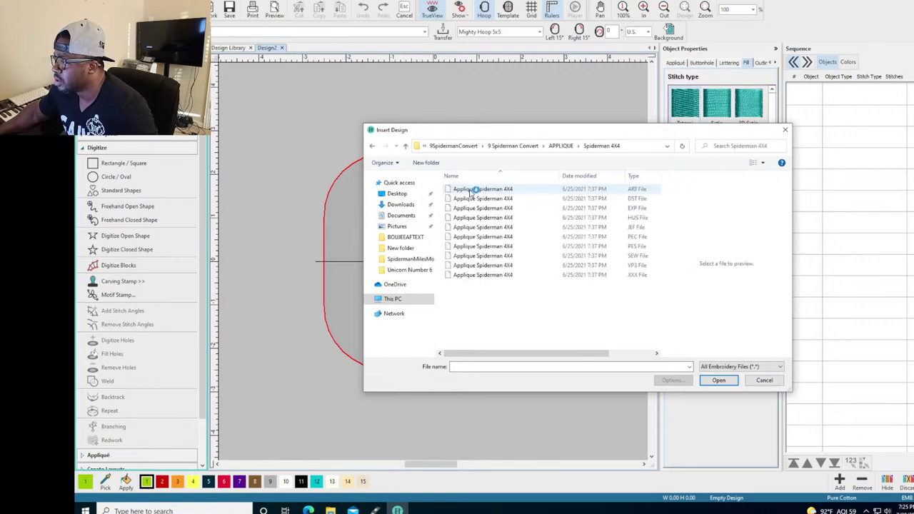
{"action": "double_click", "coordinate": [467, 199]}
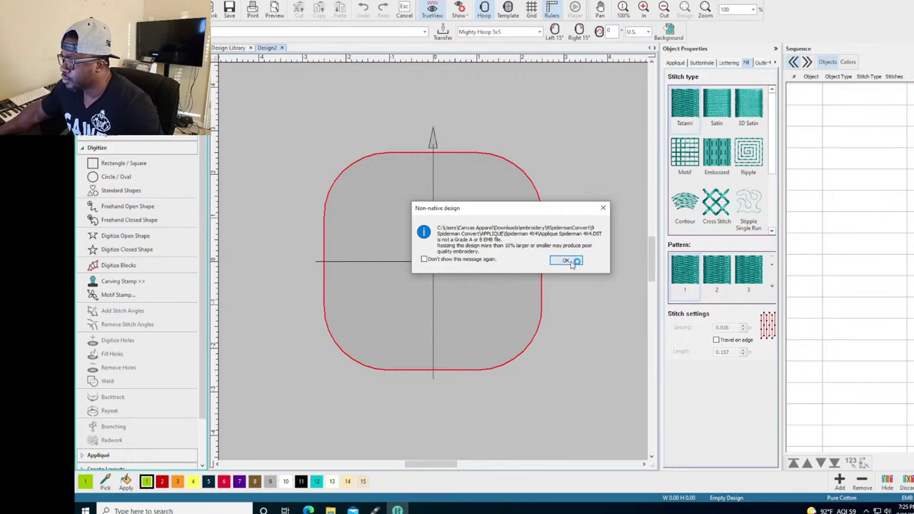
{"action": "left_click", "coordinate": [573, 263]}
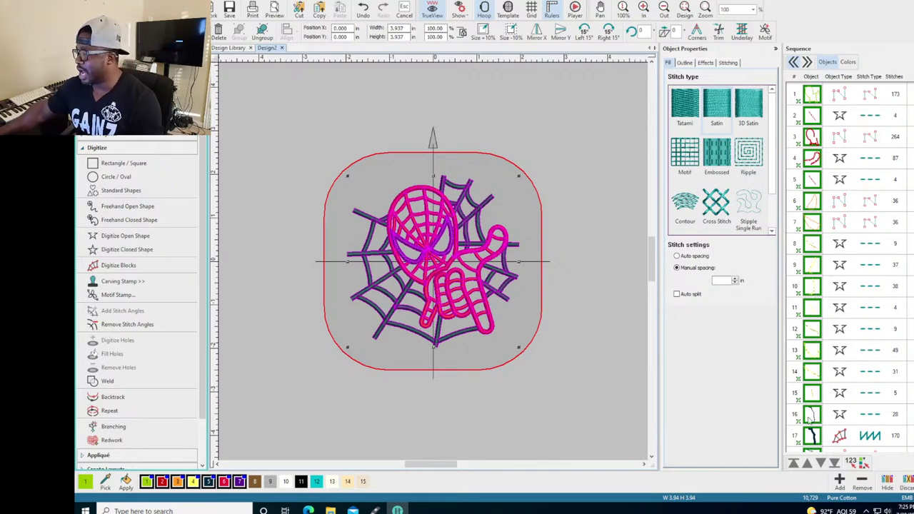
- Examine the object types and stitch types in the Spiderman design's sequence, along with the available object editing tools
{"action": "scroll", "coordinate": [813, 407], "scroll_direction": "down", "scroll_amount": 8}
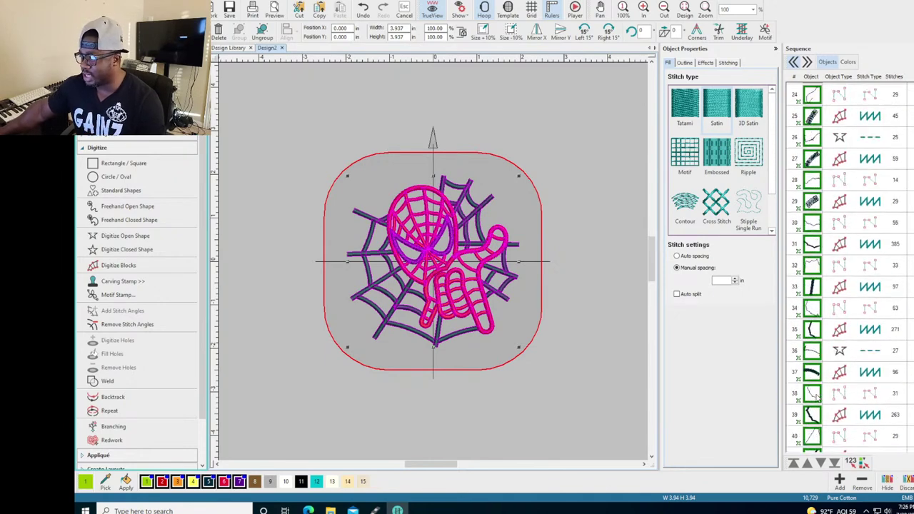
{"action": "scroll", "coordinate": [814, 397], "scroll_direction": "down", "scroll_amount": 3}
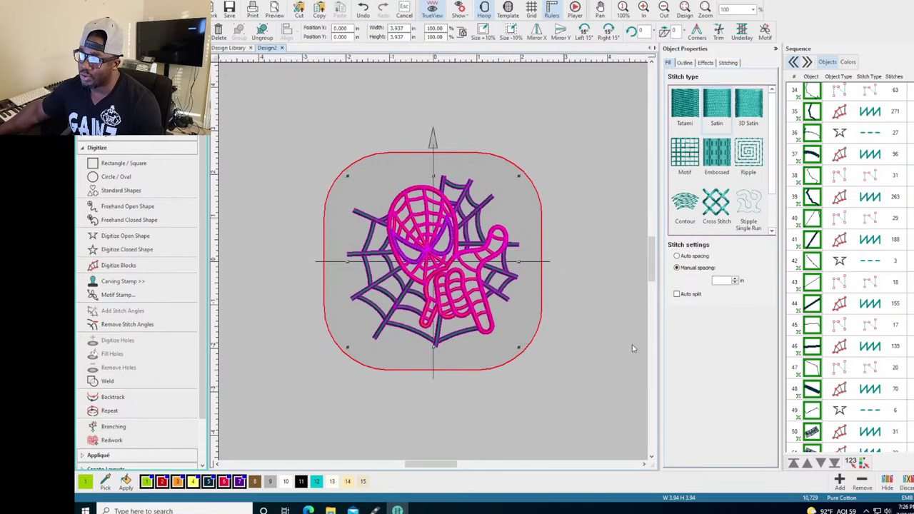
{"action": "left_click", "coordinate": [121, 147]}
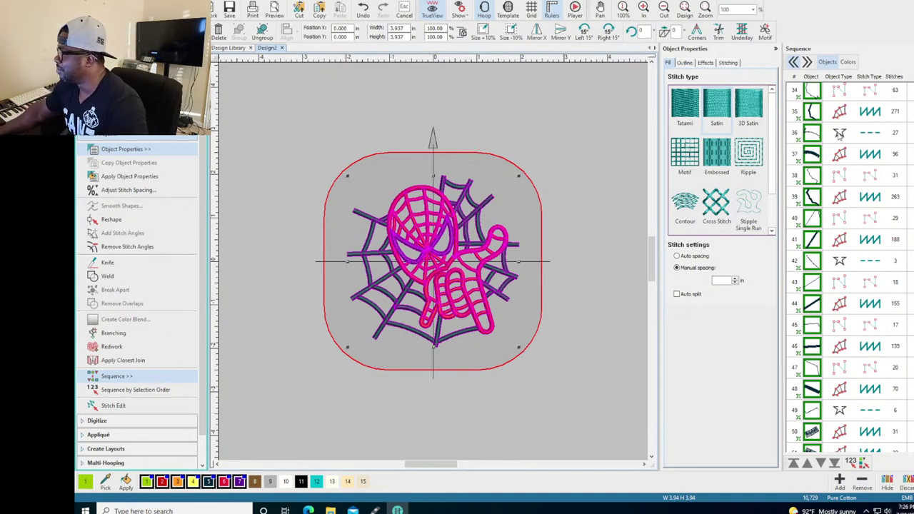
{"action": "scroll", "coordinate": [843, 264], "scroll_direction": "up", "scroll_amount": 11}
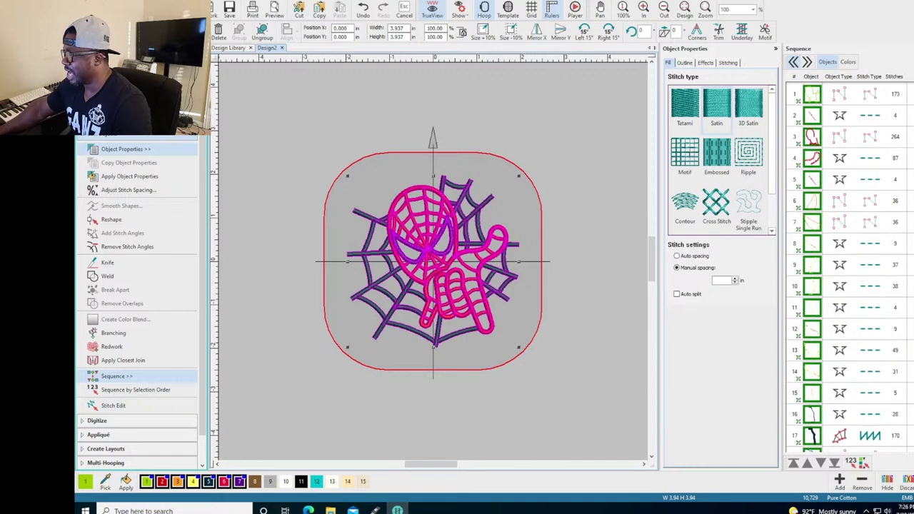
{"action": "left_click", "coordinate": [791, 76]}
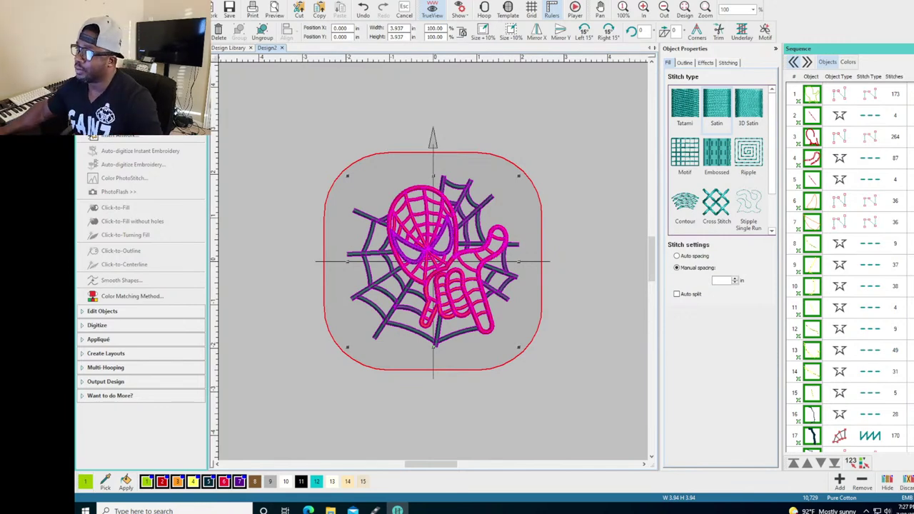
- Close Design2 without saving its changes
{"action": "left_click", "coordinate": [281, 48]}
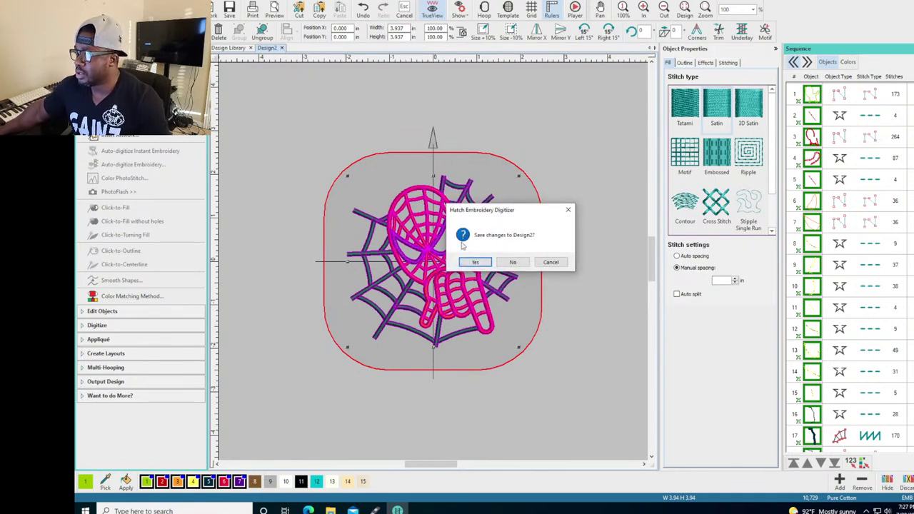
{"action": "left_click", "coordinate": [514, 262]}
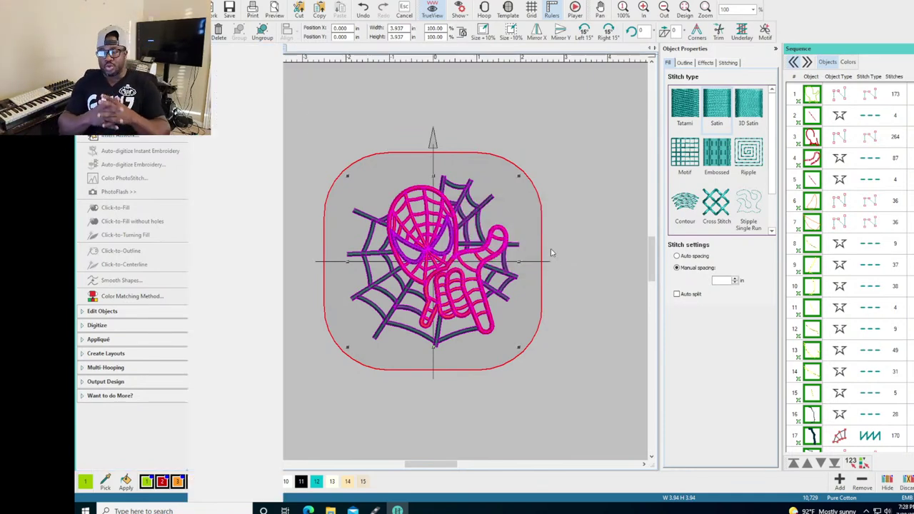